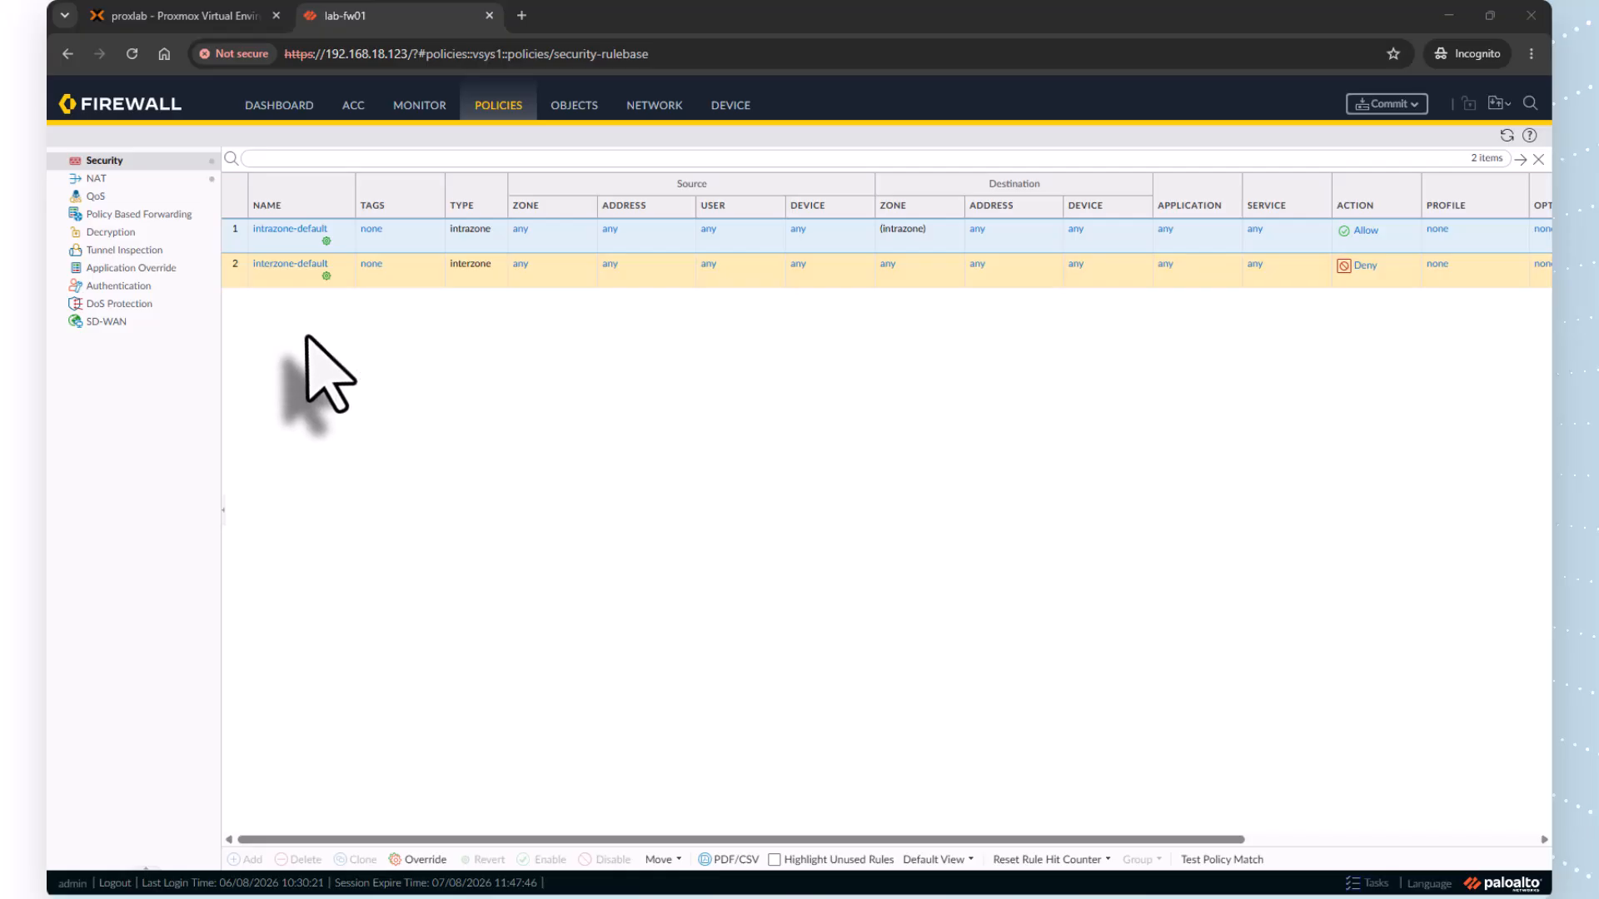
# Override the intrazone-default rule with the Deny action and logging at session end.
pyautogui.moveTo(326, 242)
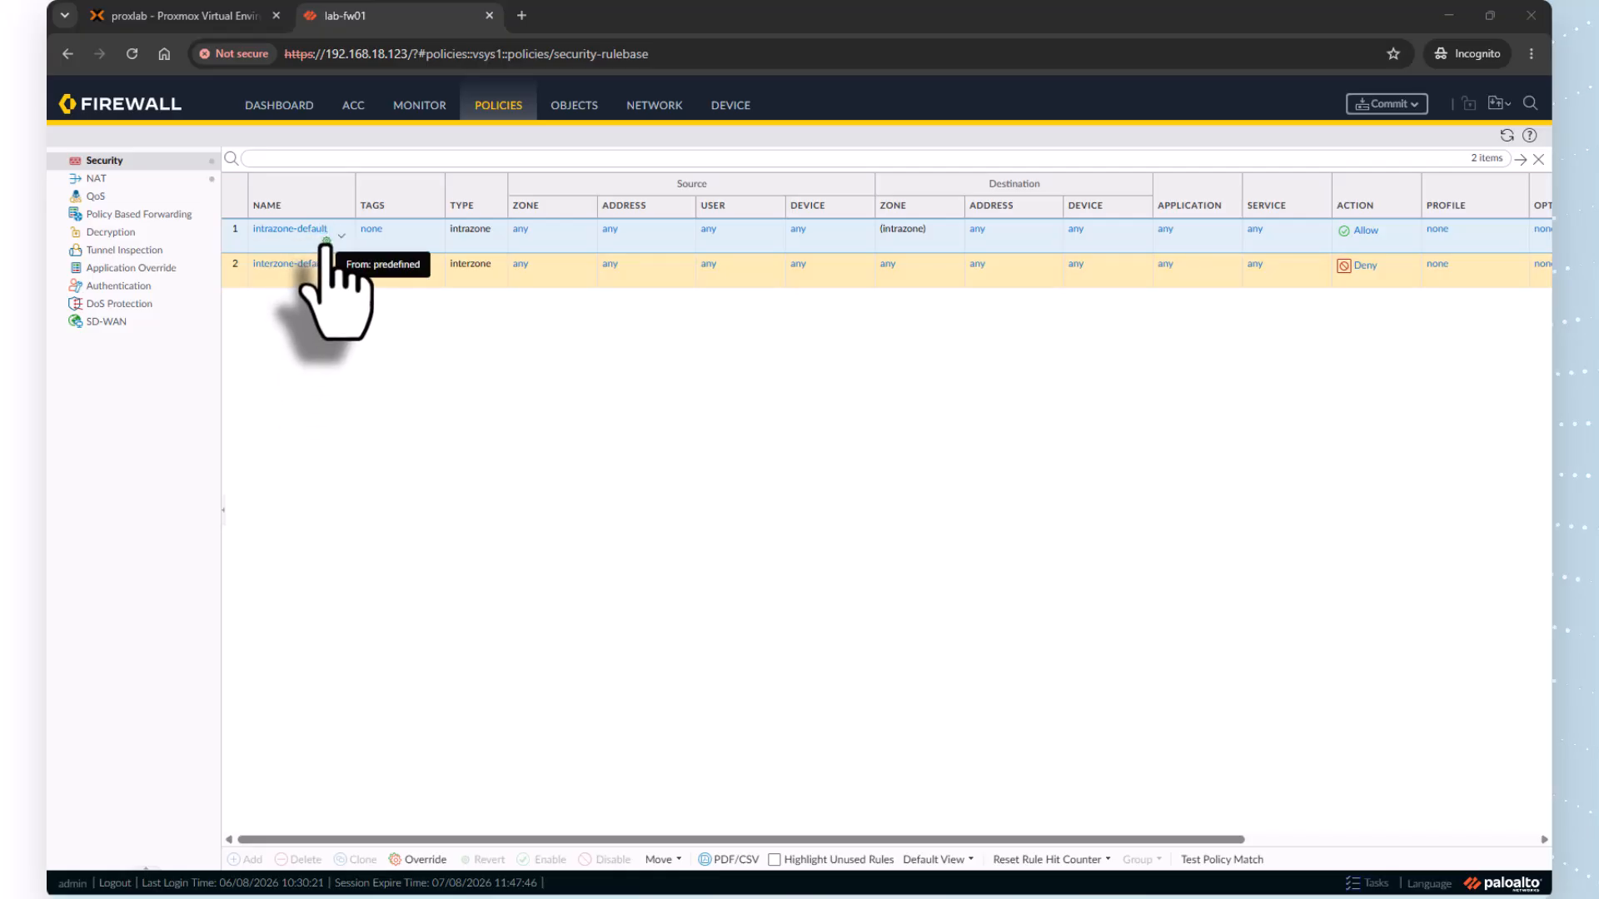
pyautogui.moveTo(326, 277)
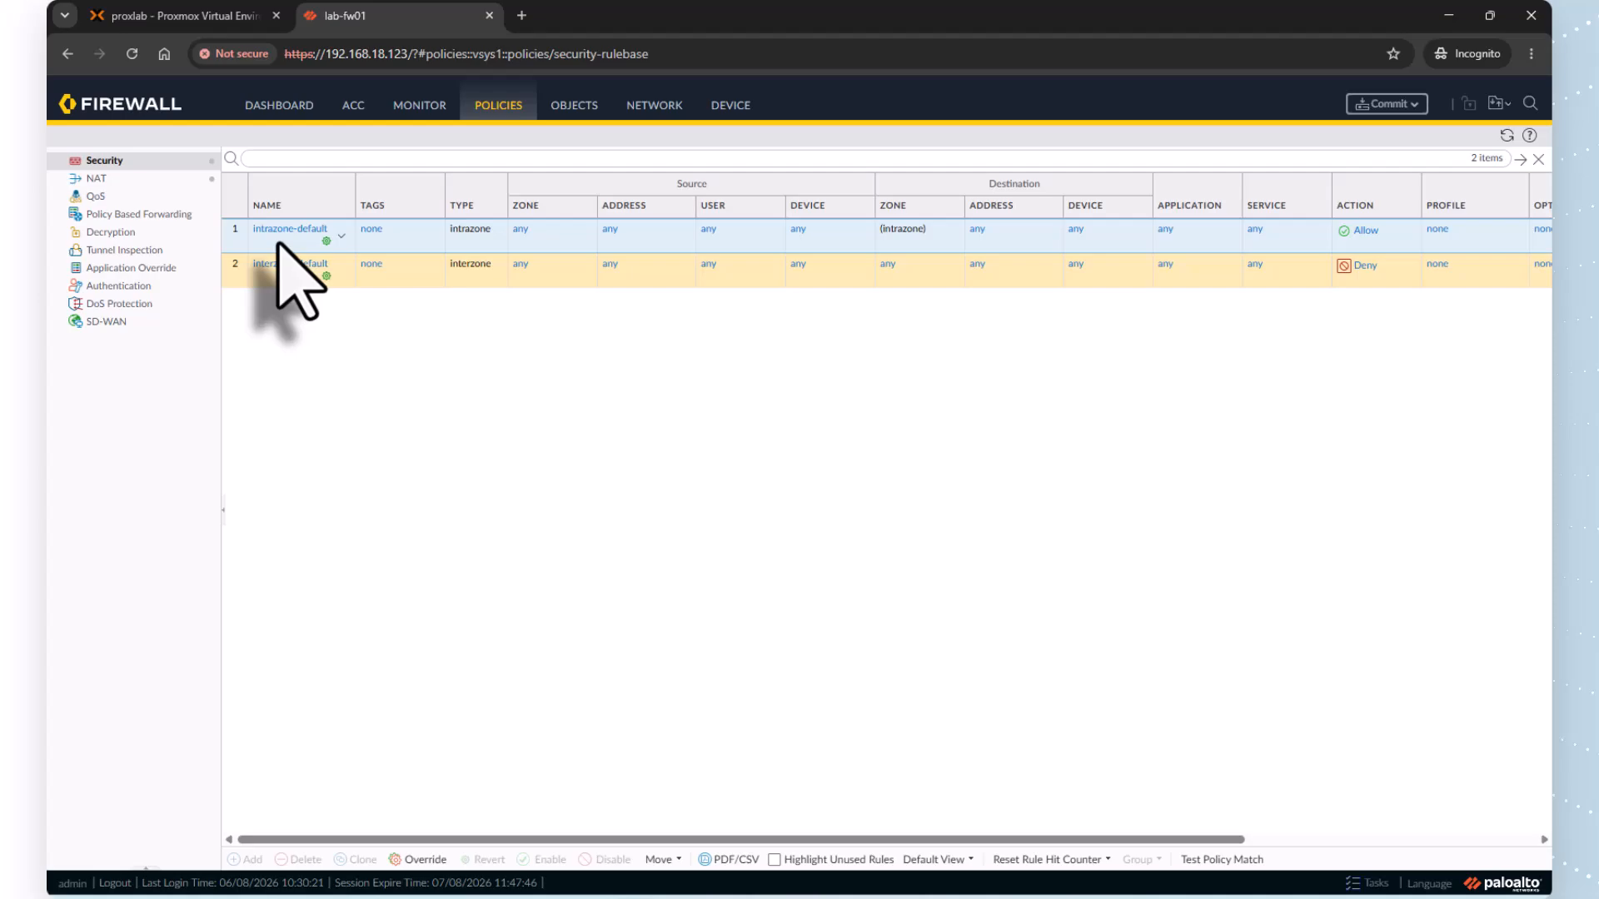
pyautogui.click(424, 861)
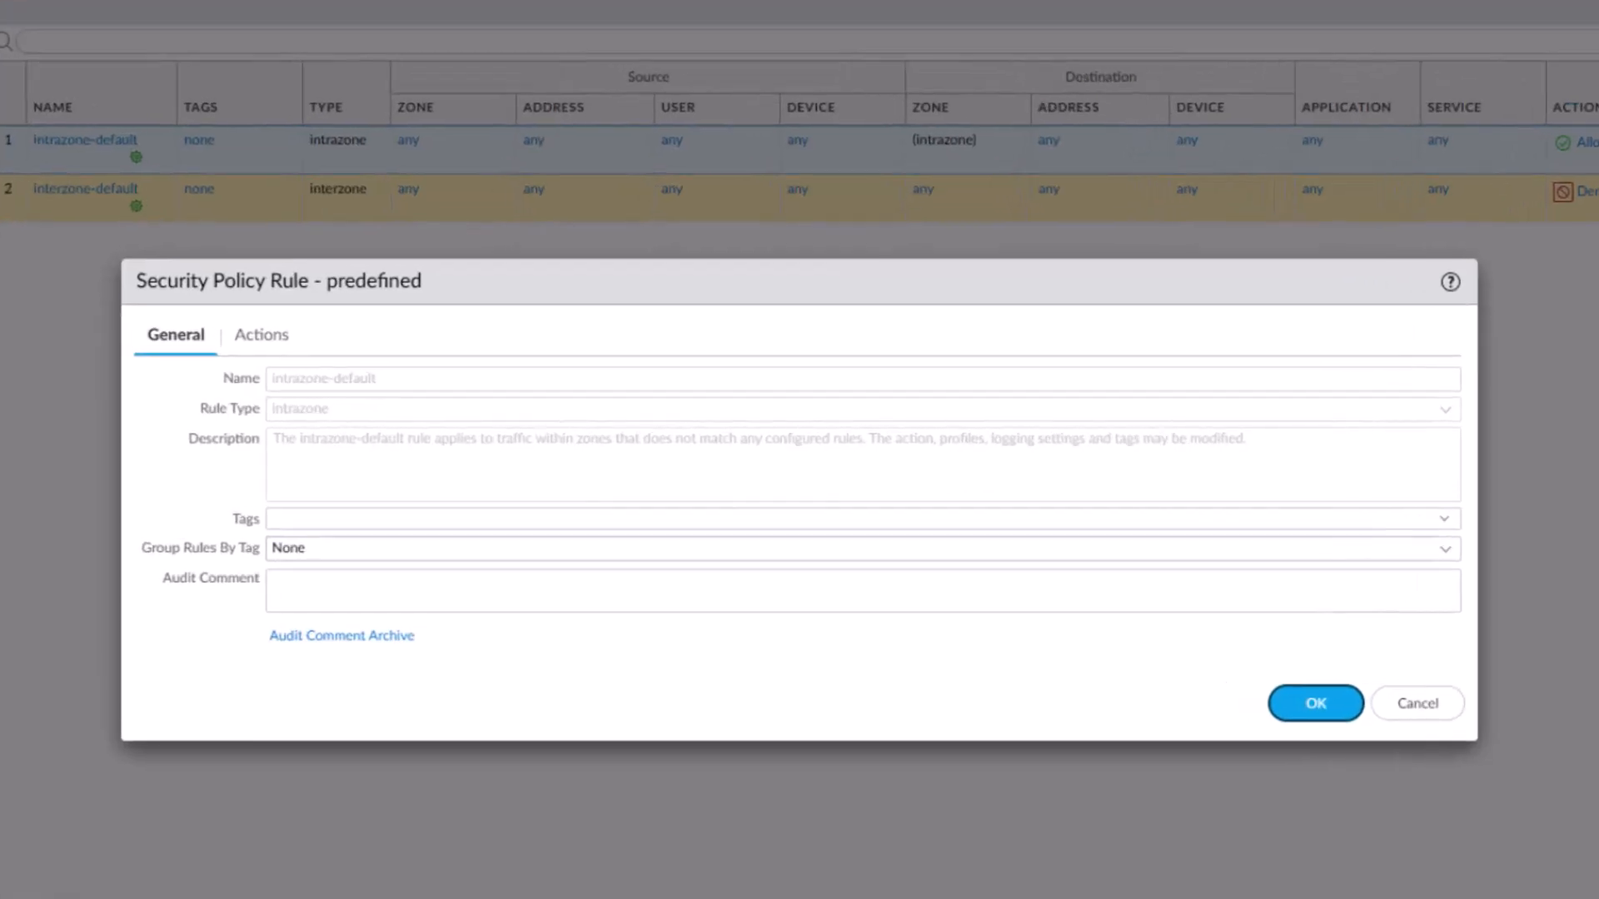
pyautogui.click(210, 326)
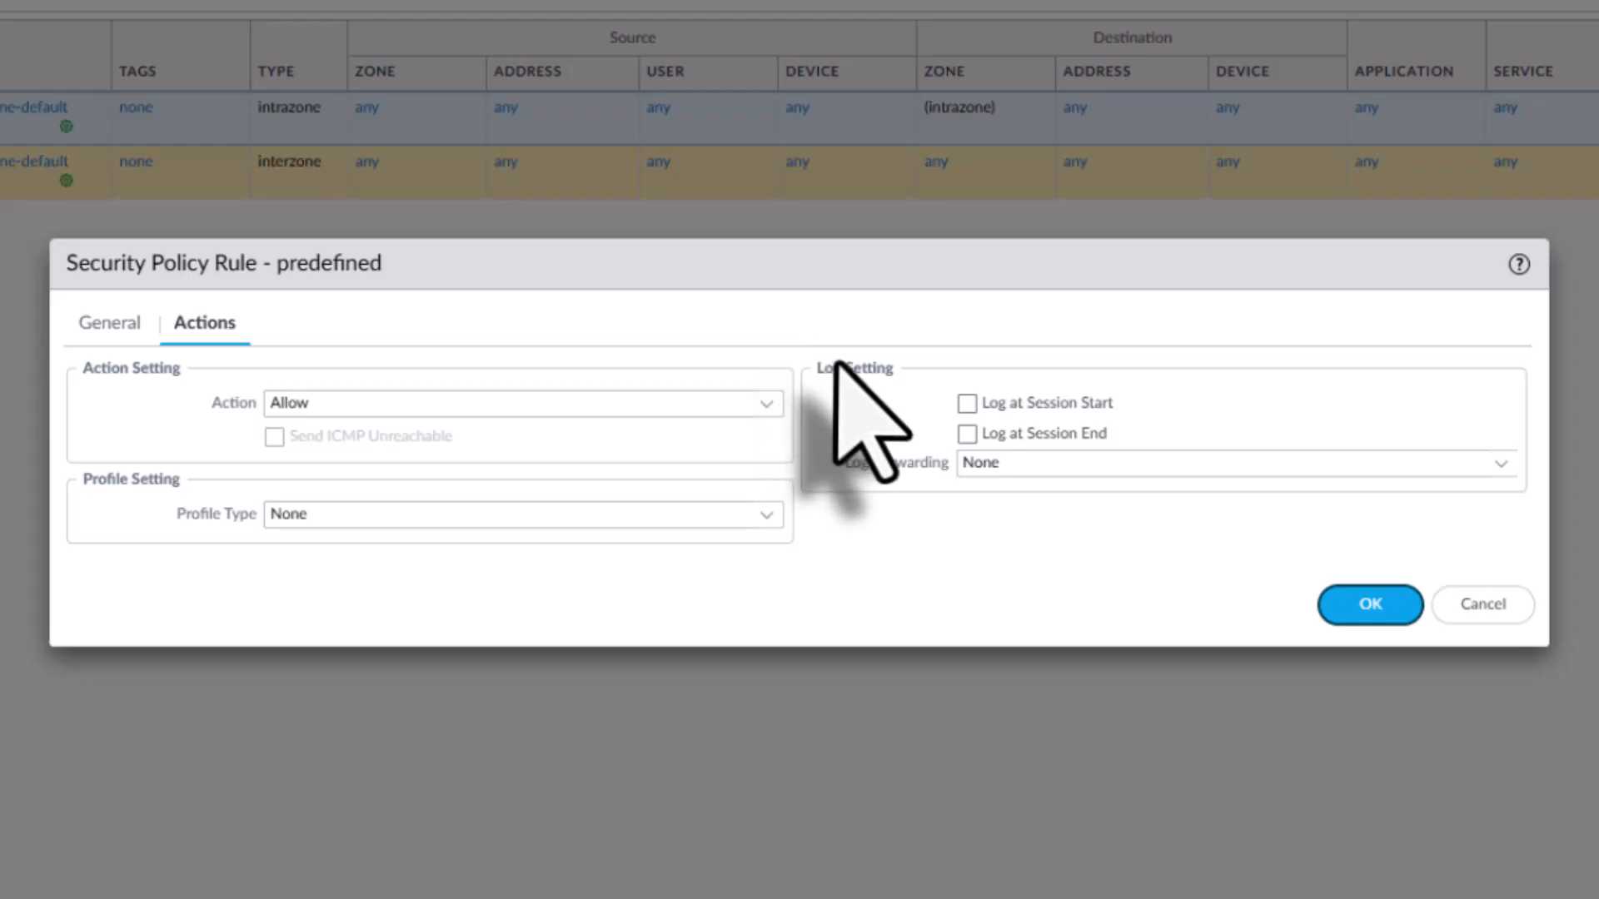
pyautogui.click(966, 433)
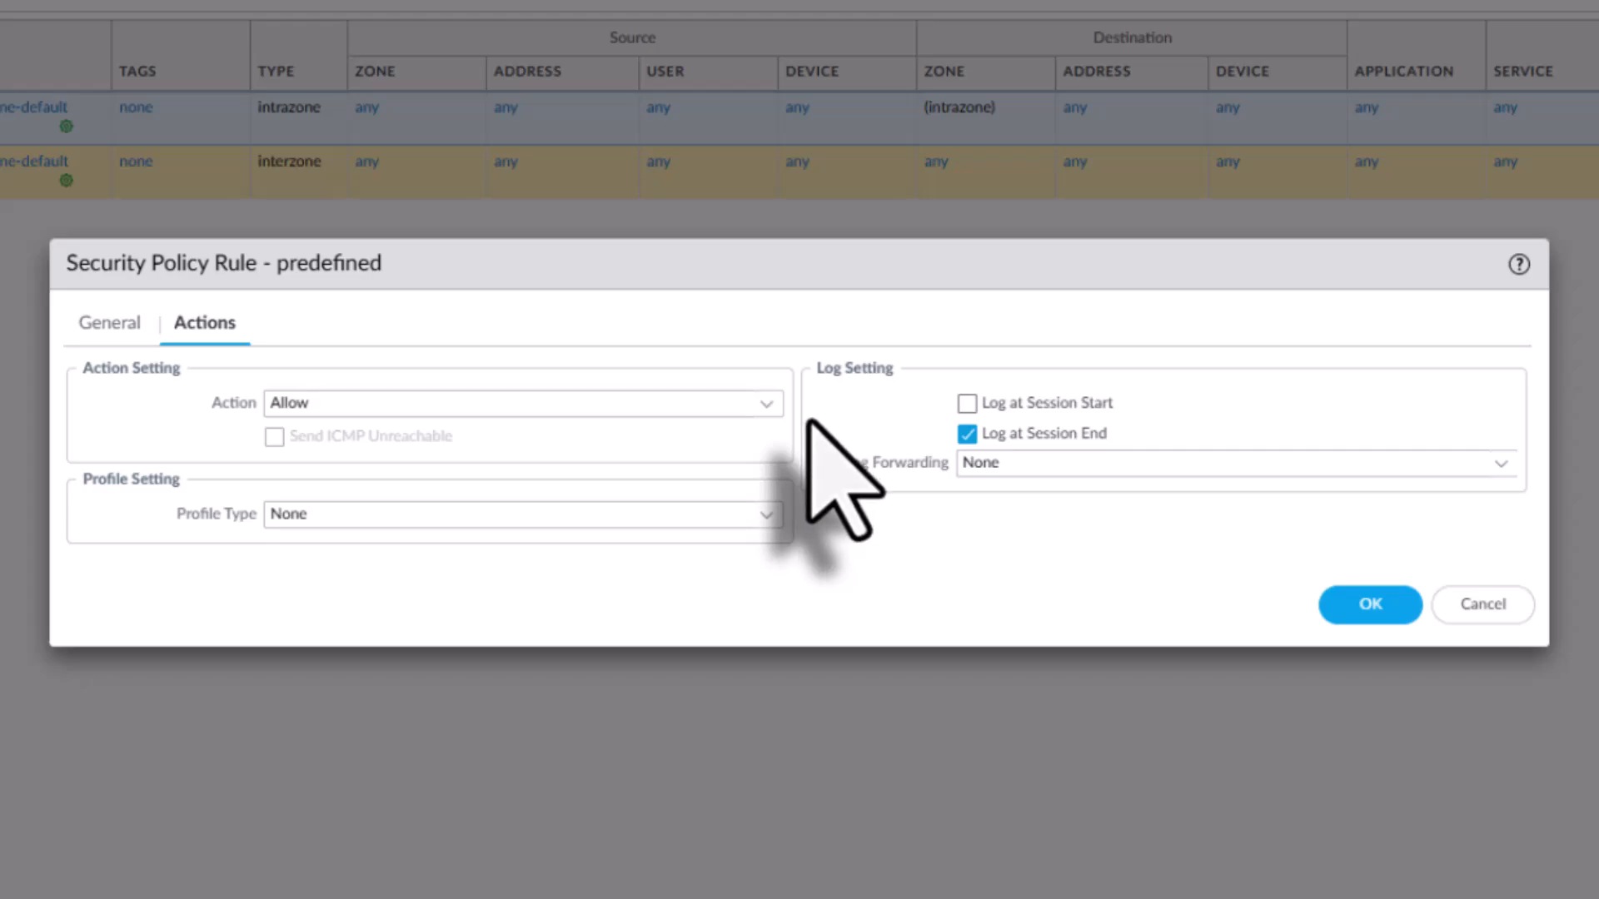
pyautogui.click(759, 405)
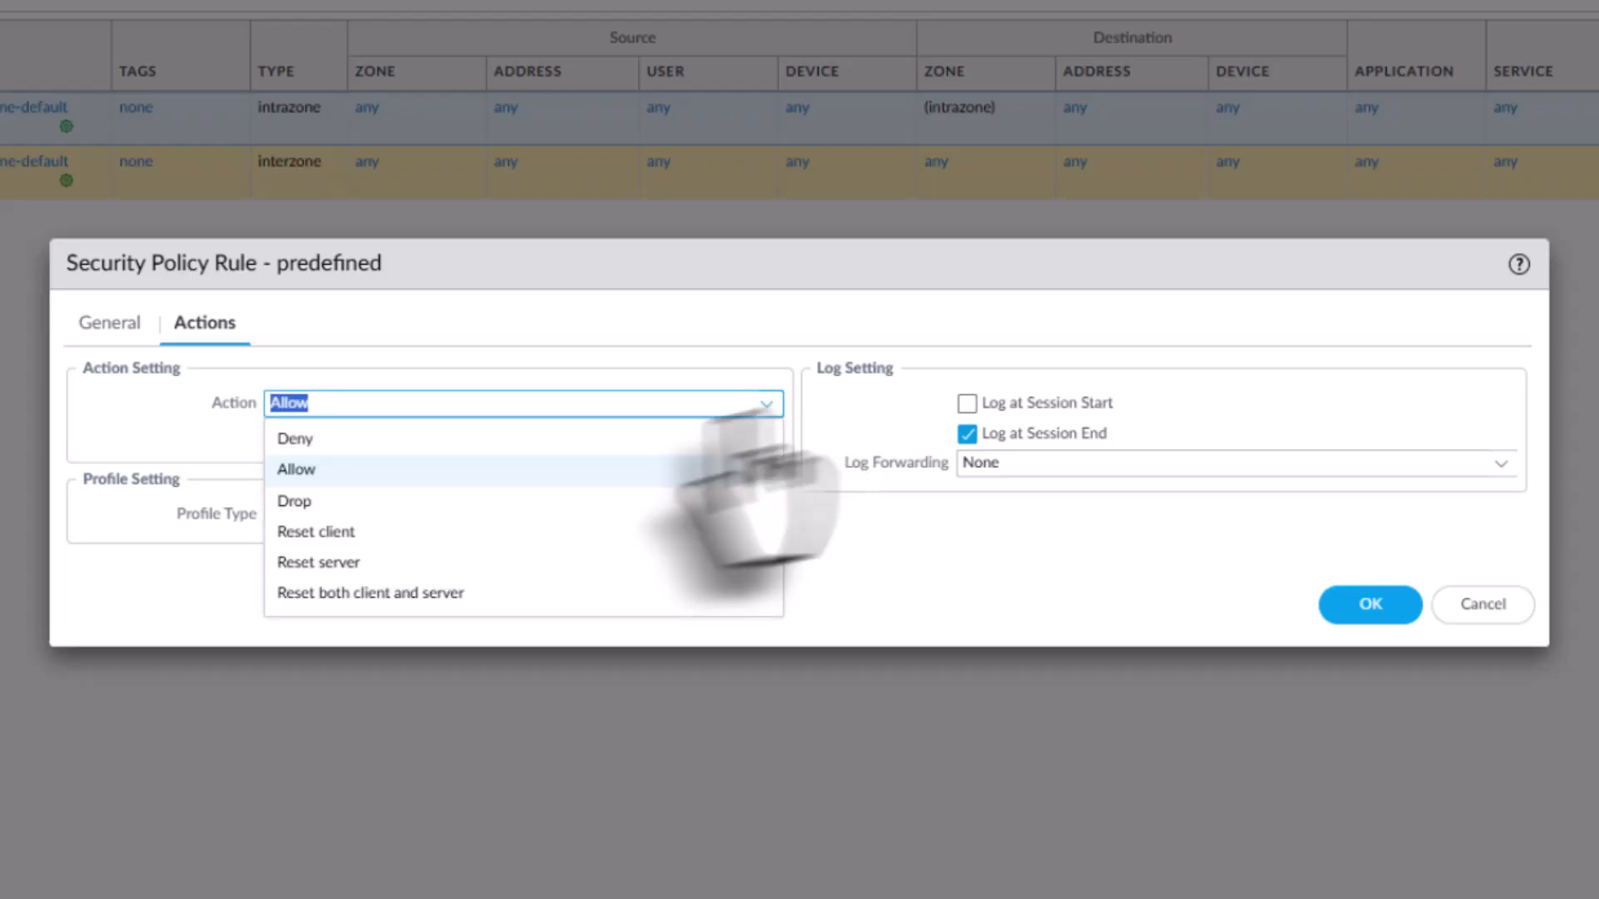
pyautogui.click(395, 438)
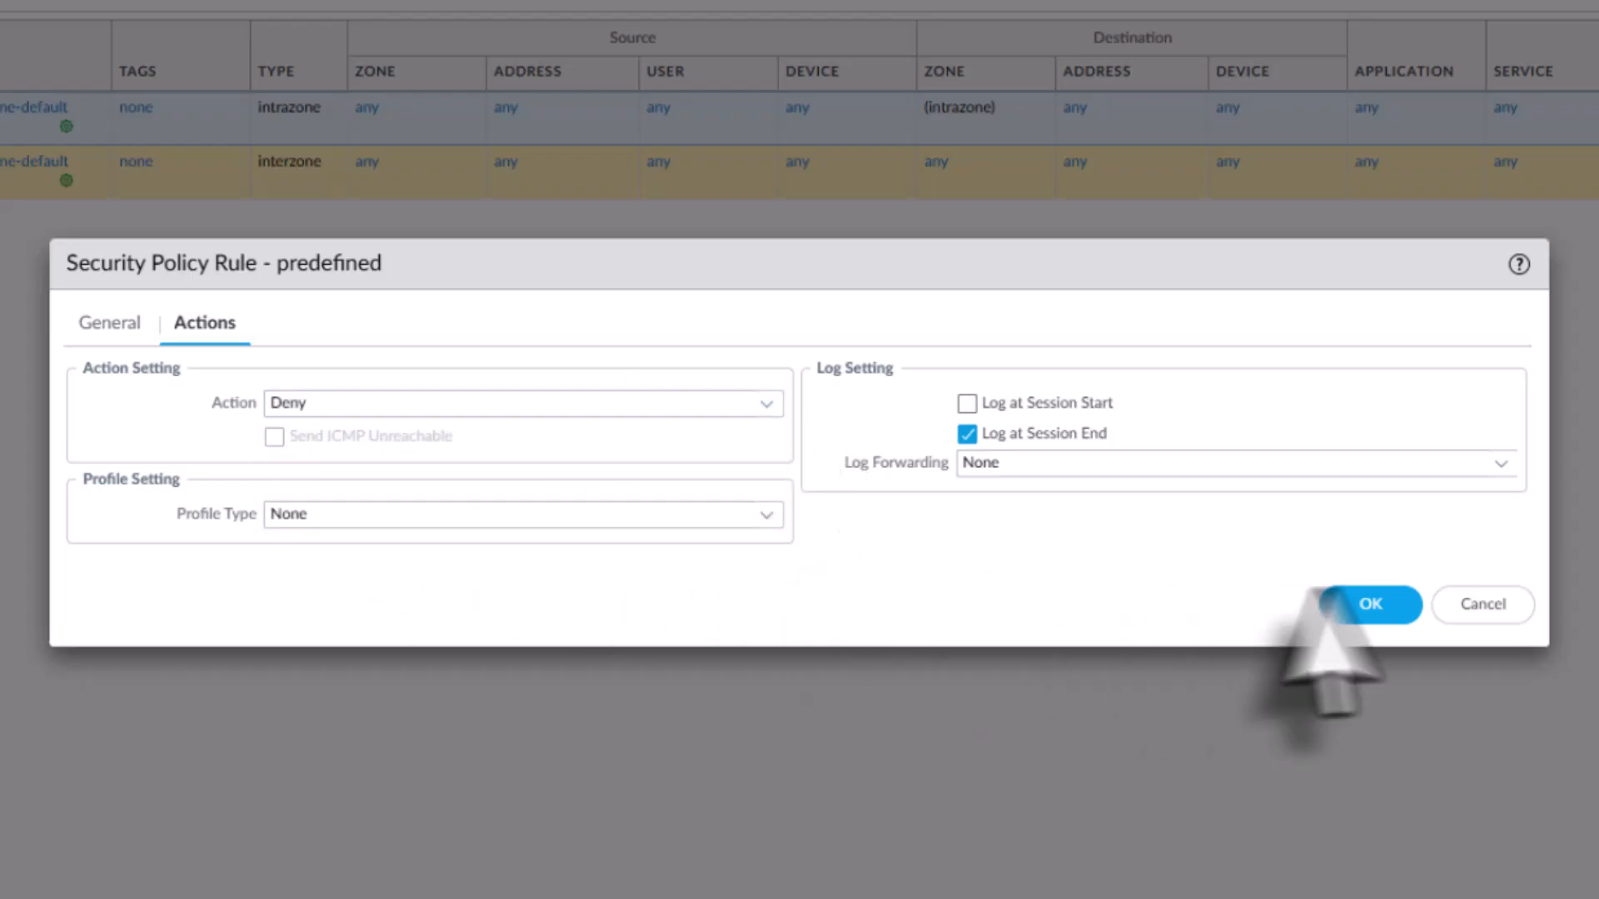
pyautogui.click(1369, 605)
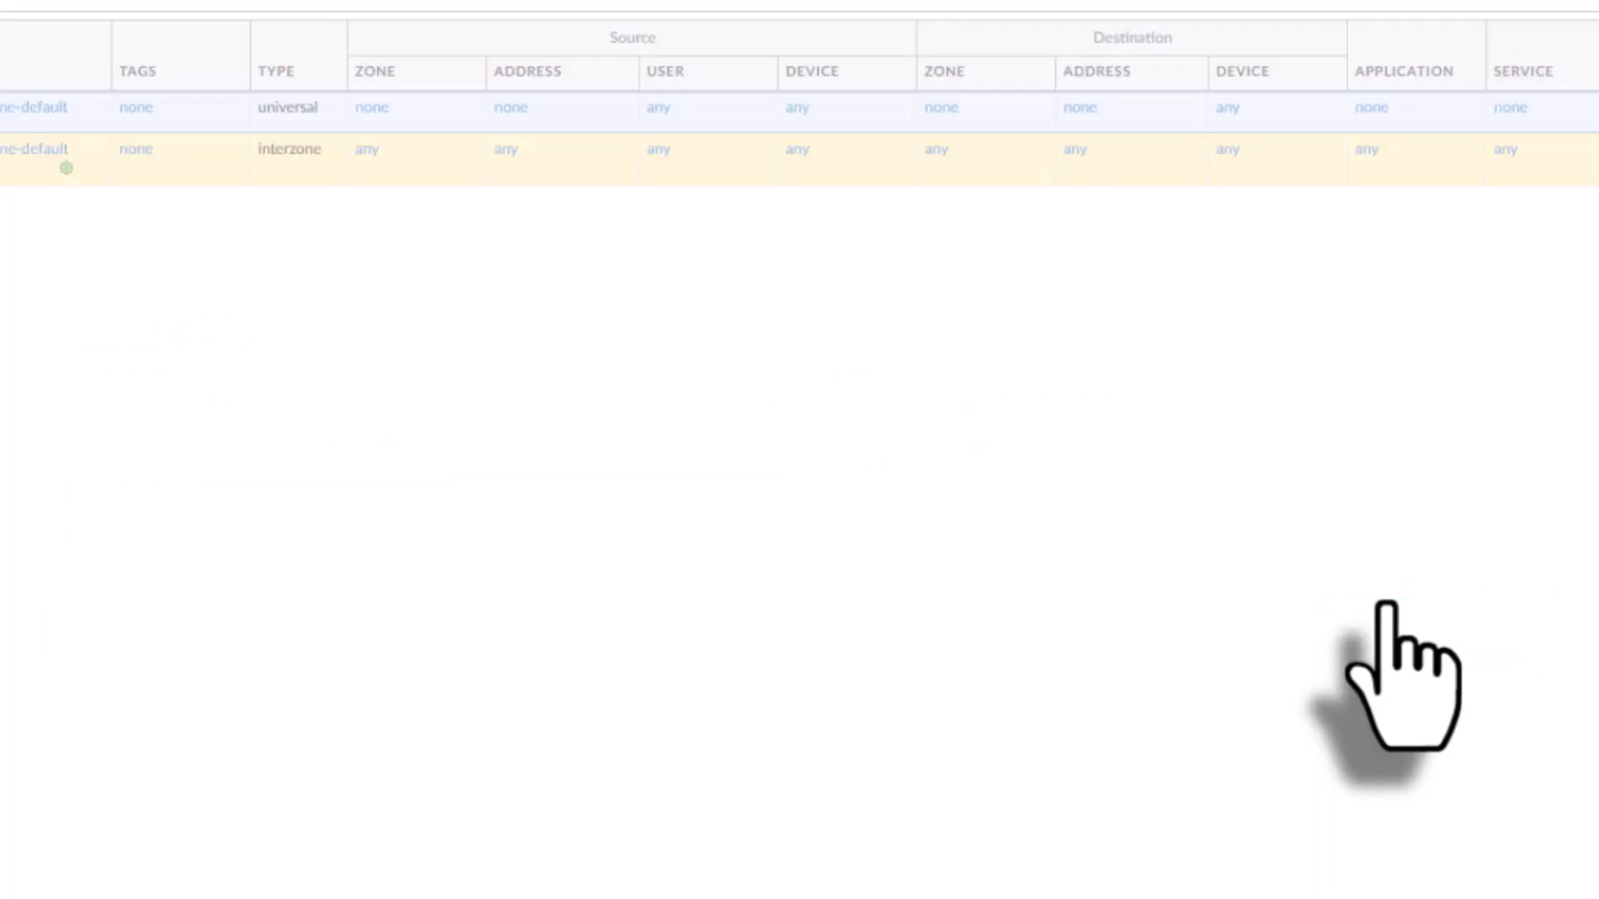
# Override the interzone-default rule to log at session end.
pyautogui.click(4, 190)
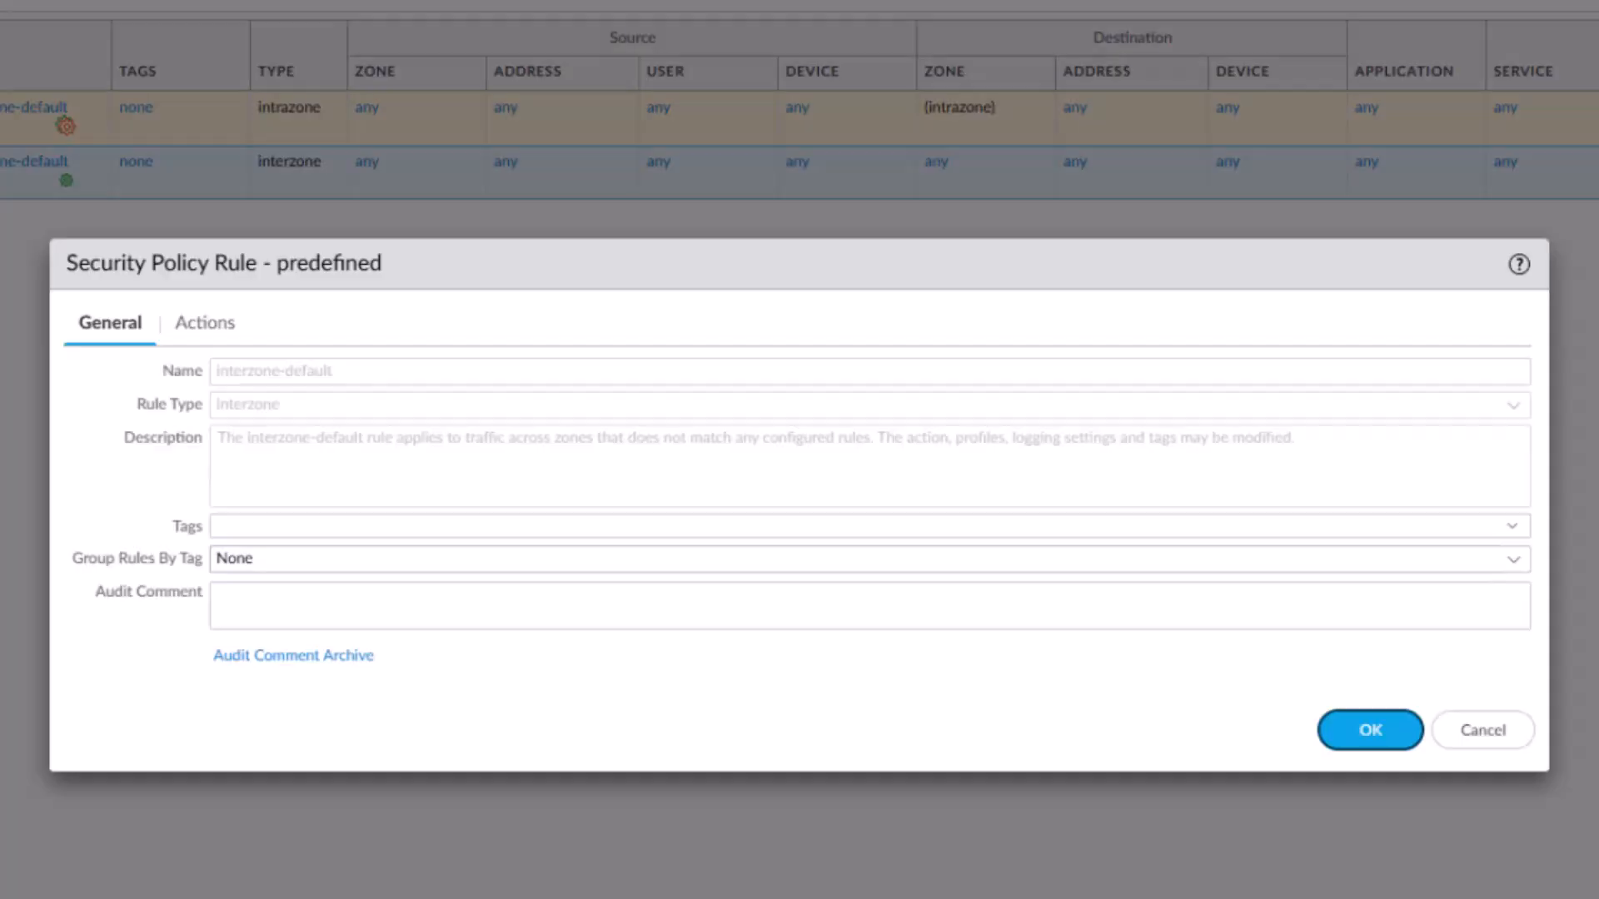
pyautogui.click(205, 325)
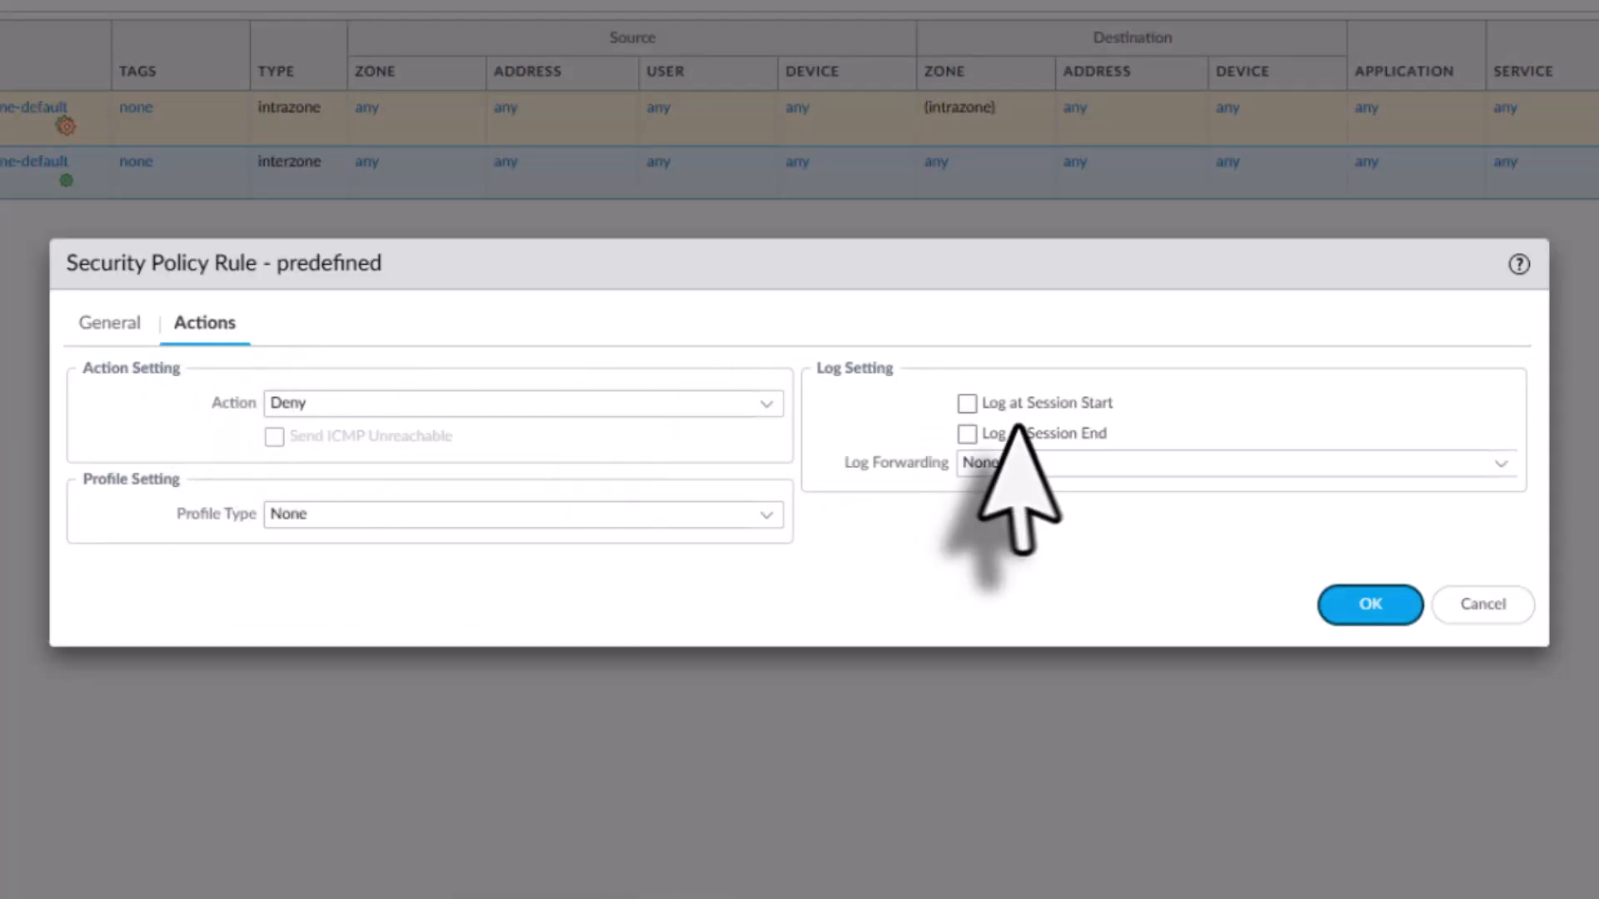
pyautogui.click(969, 433)
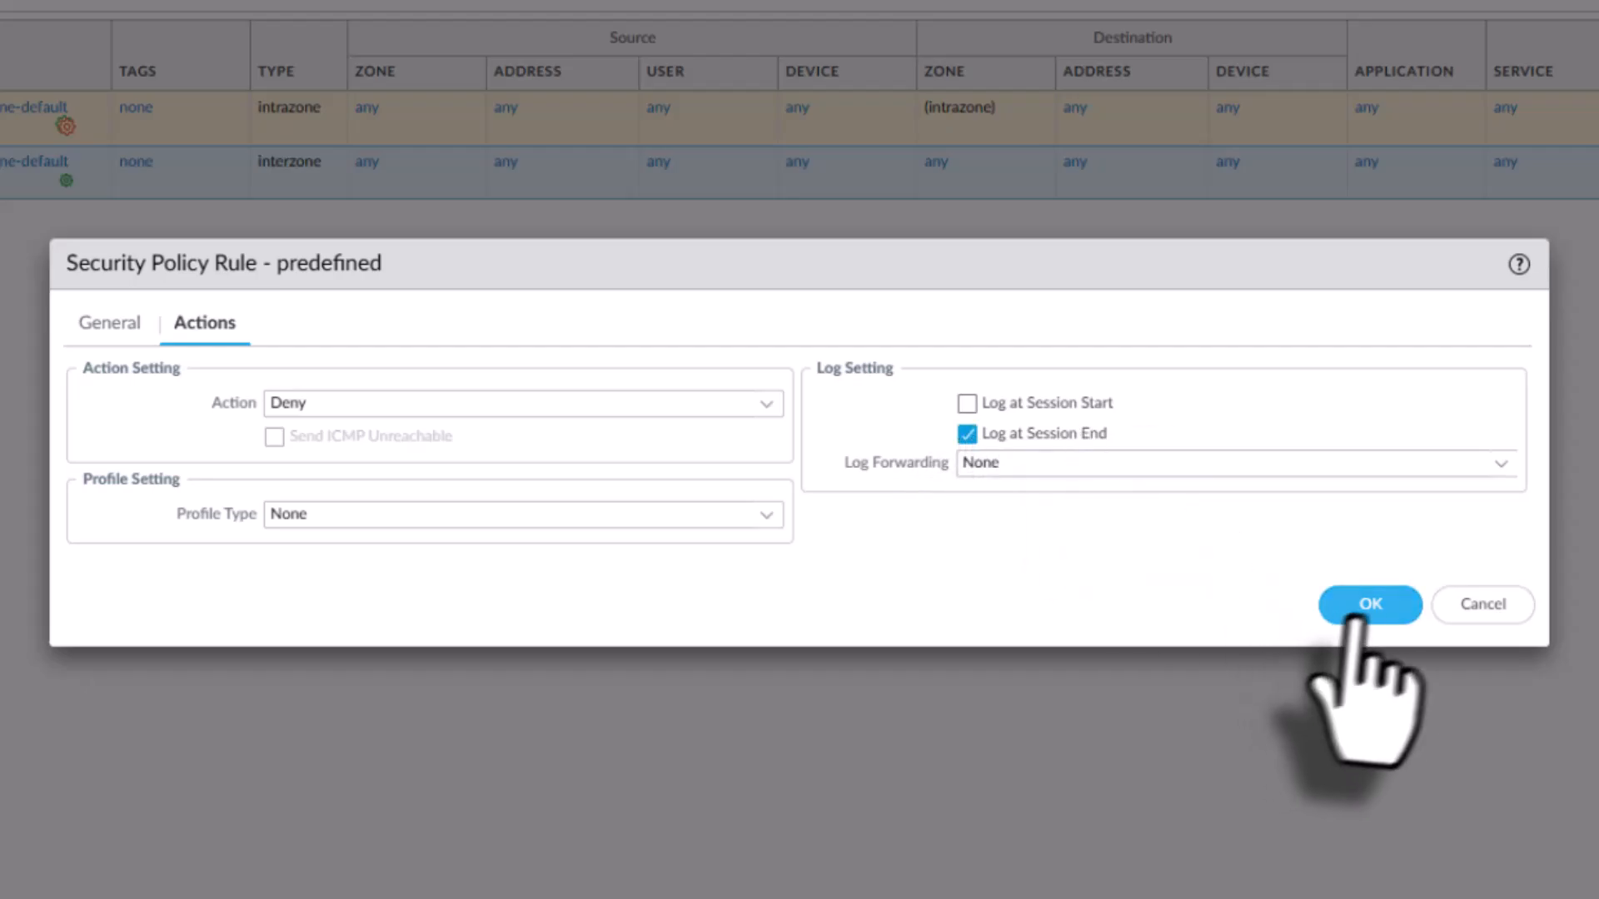
pyautogui.click(1369, 608)
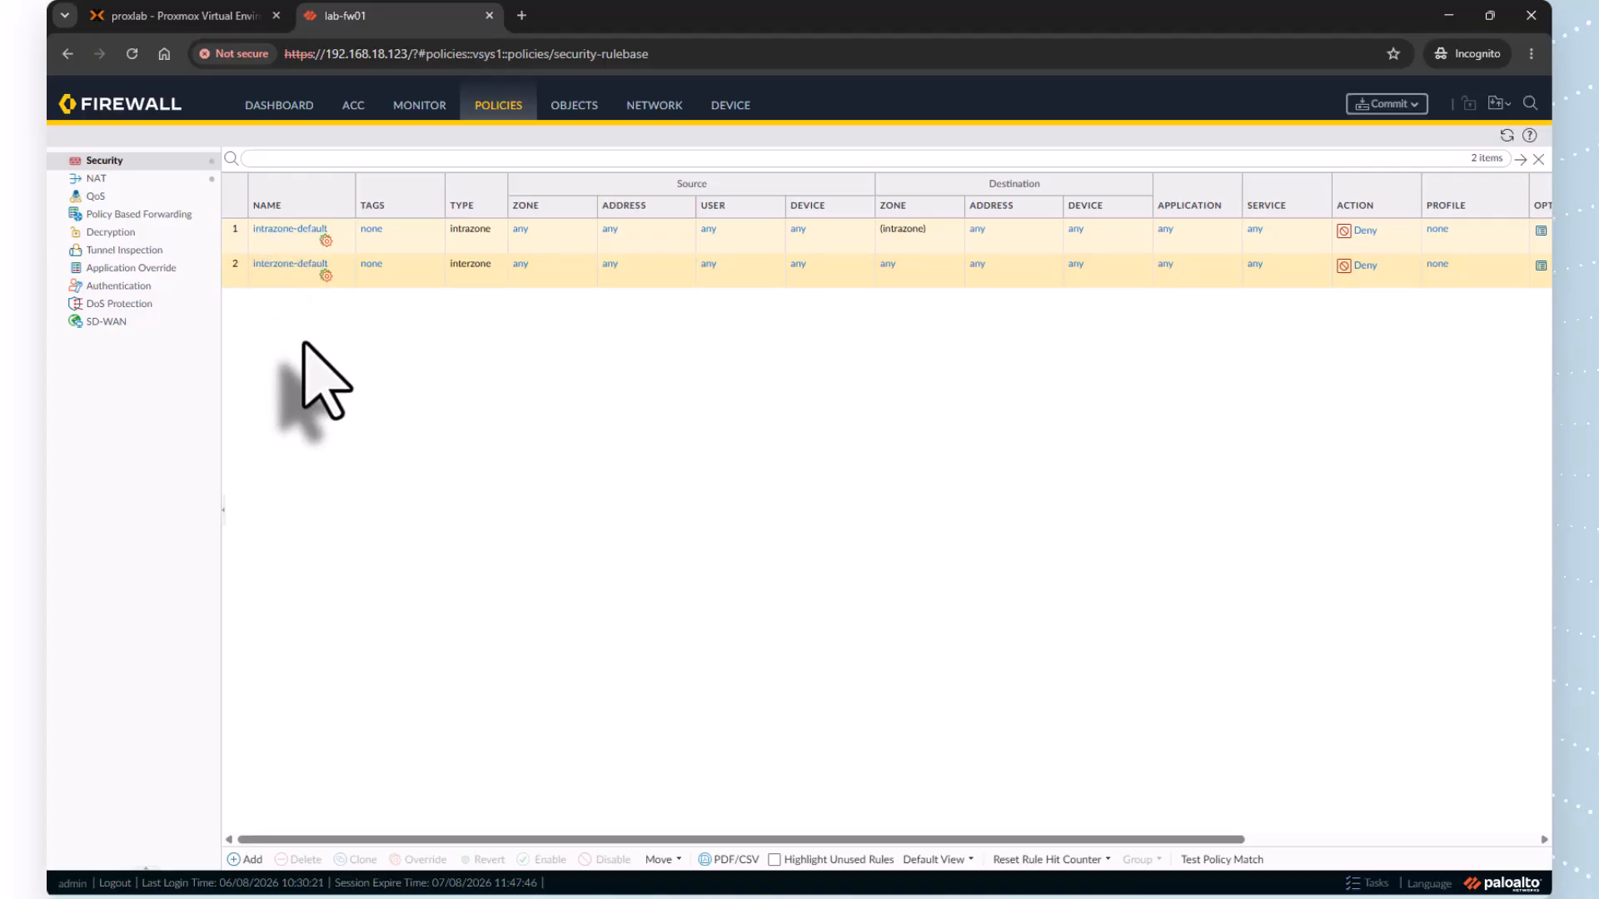
# Add a security policy rule named Allow-Internet-Rule with the universal (default) rule type.
pyautogui.click(249, 864)
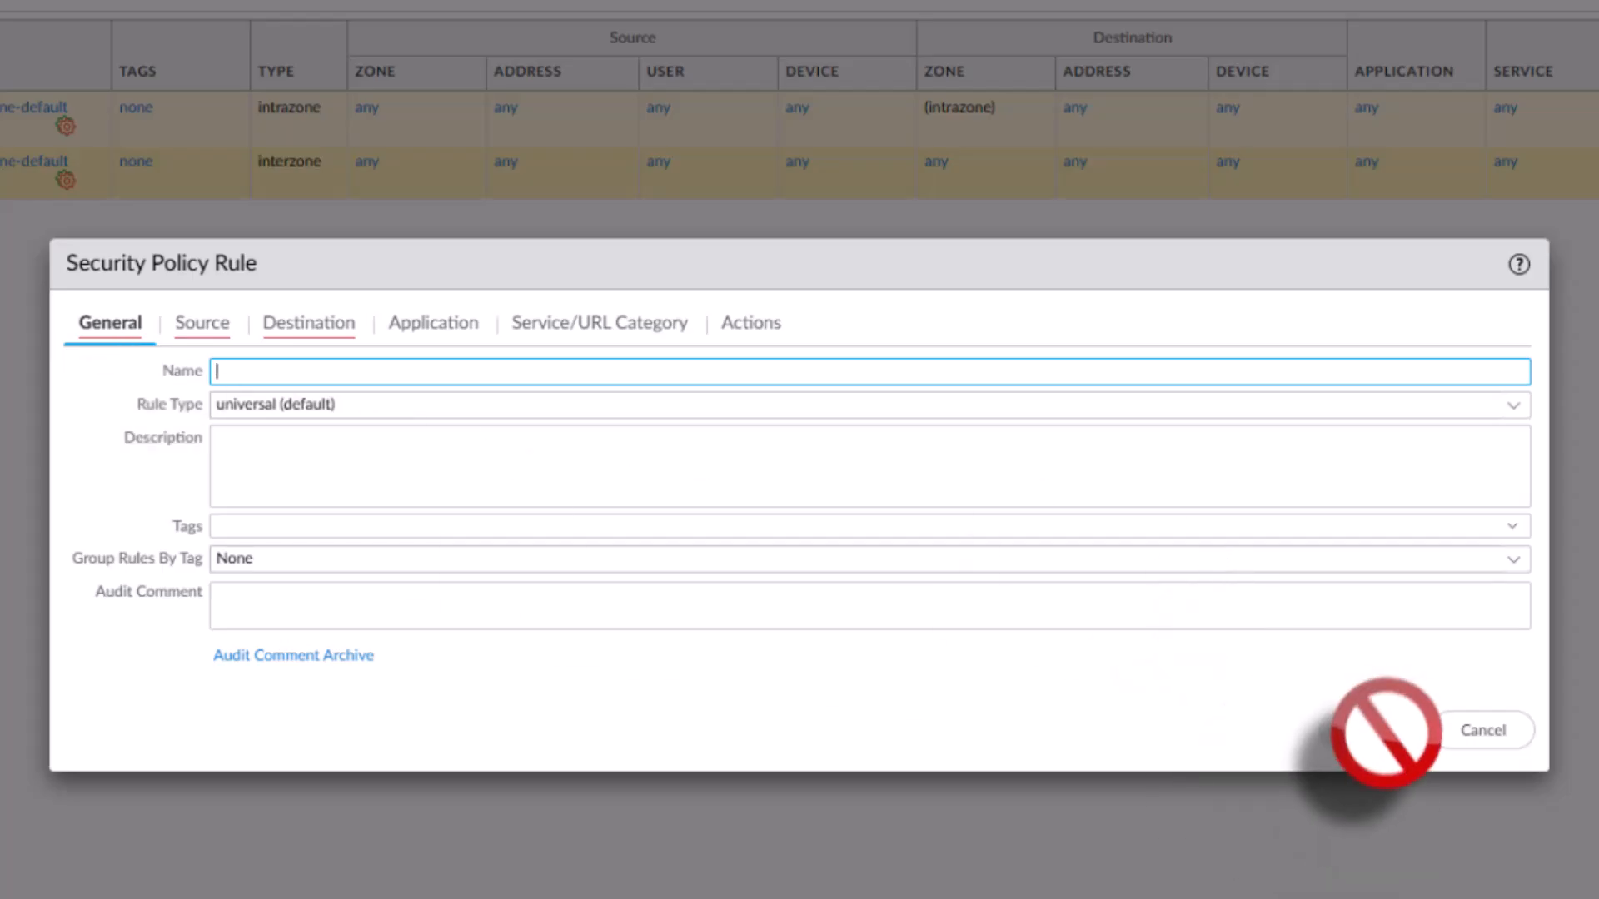
pyautogui.moveTo(310, 376)
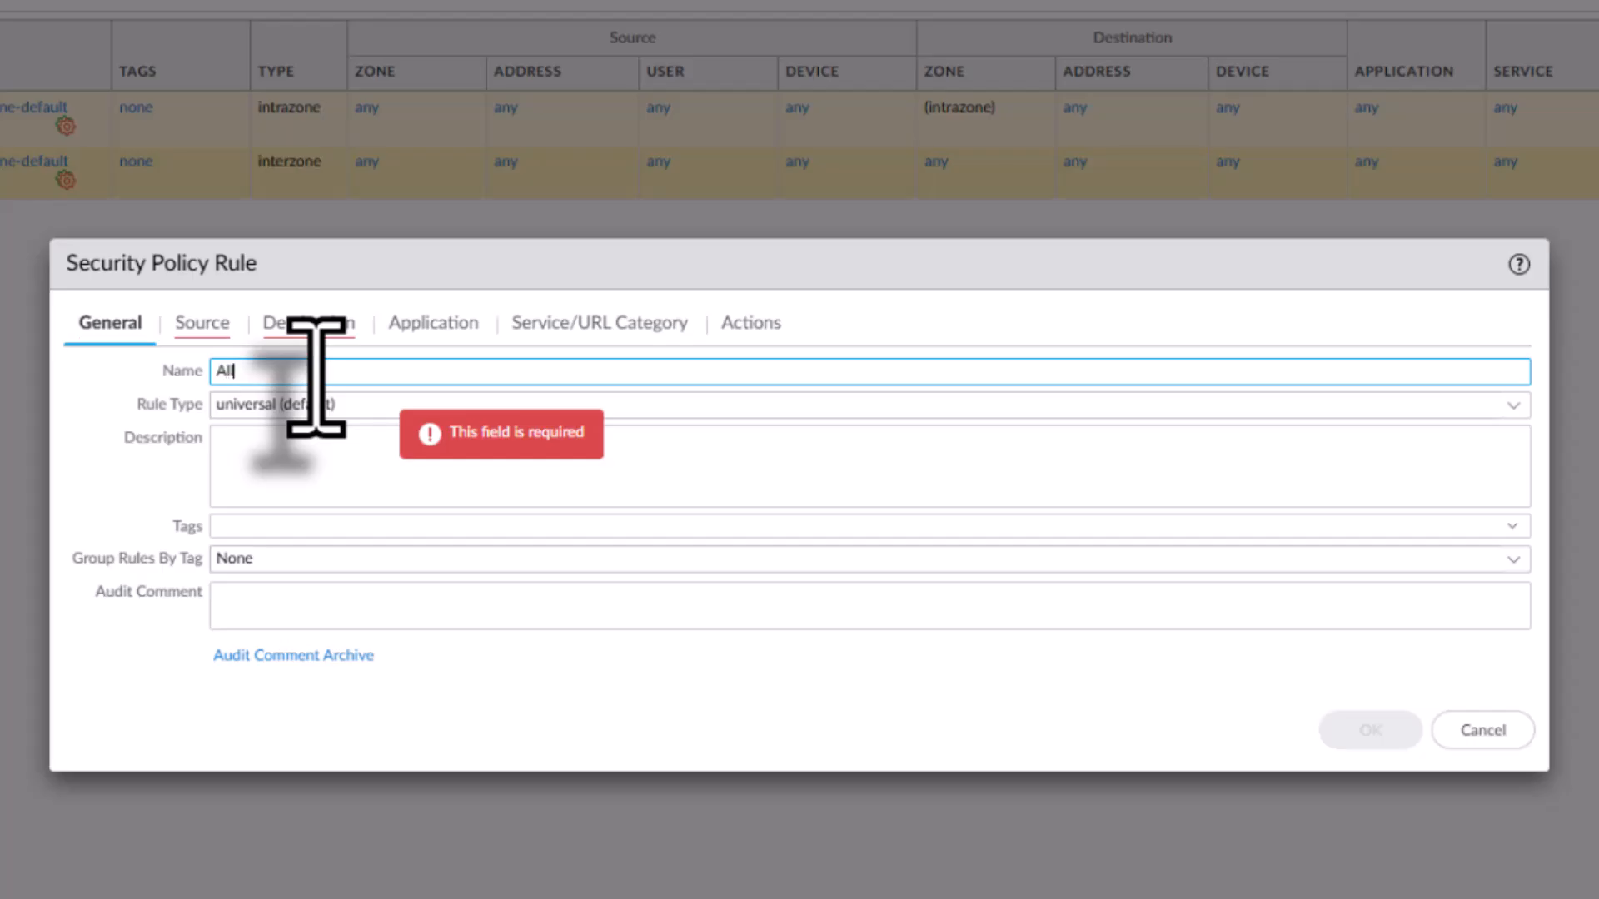
pyautogui.write('w-Internet-Rule')
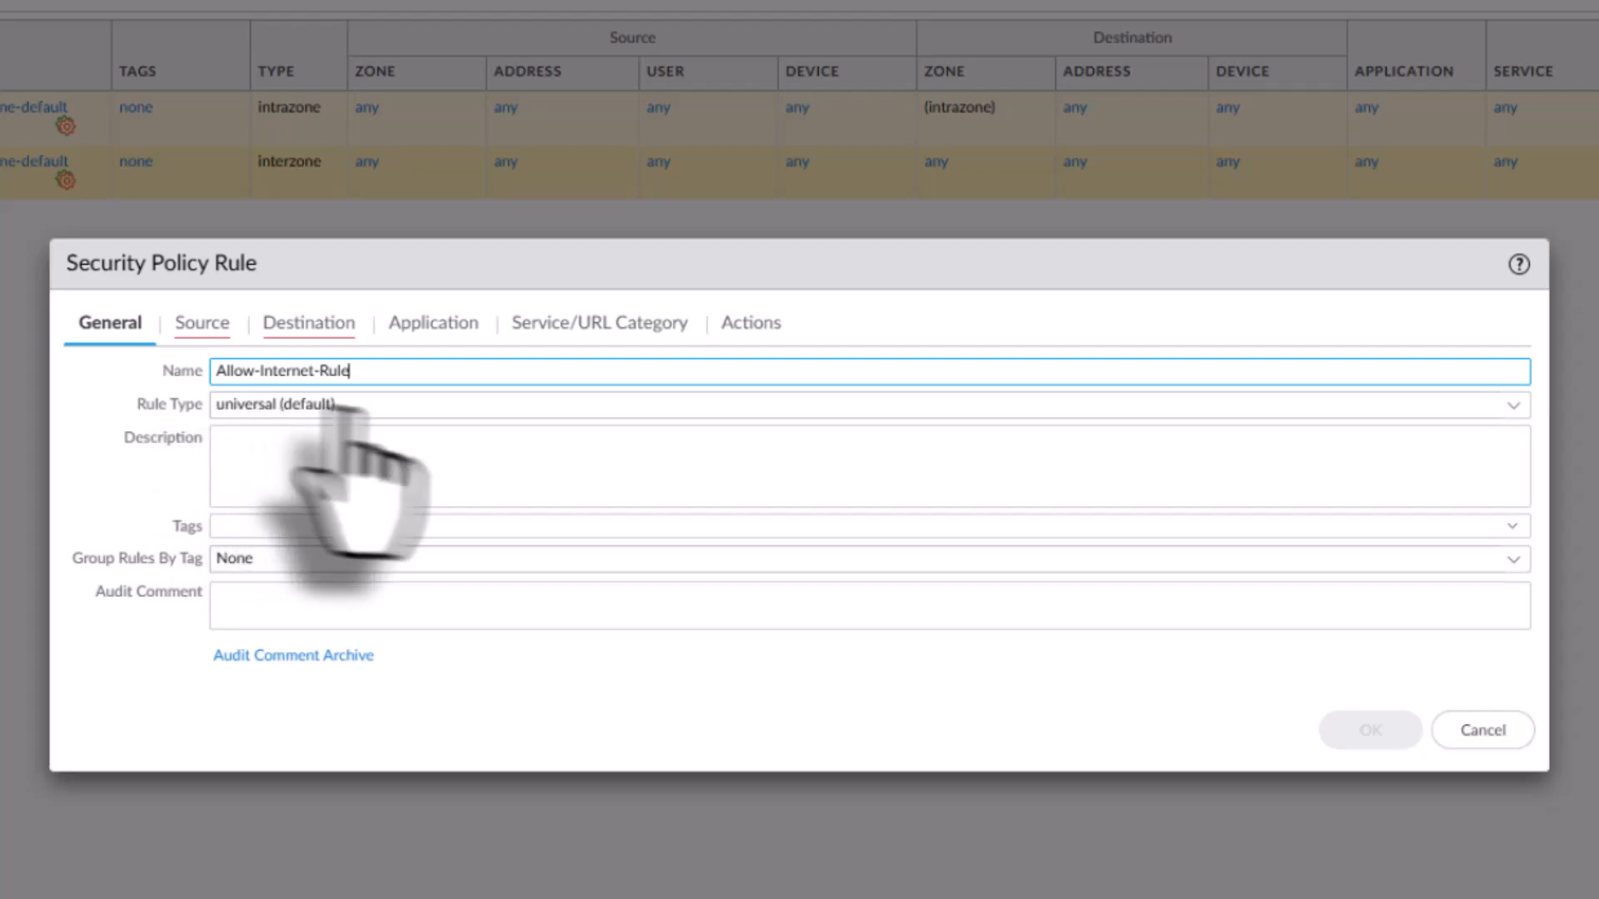
pyautogui.click(1513, 405)
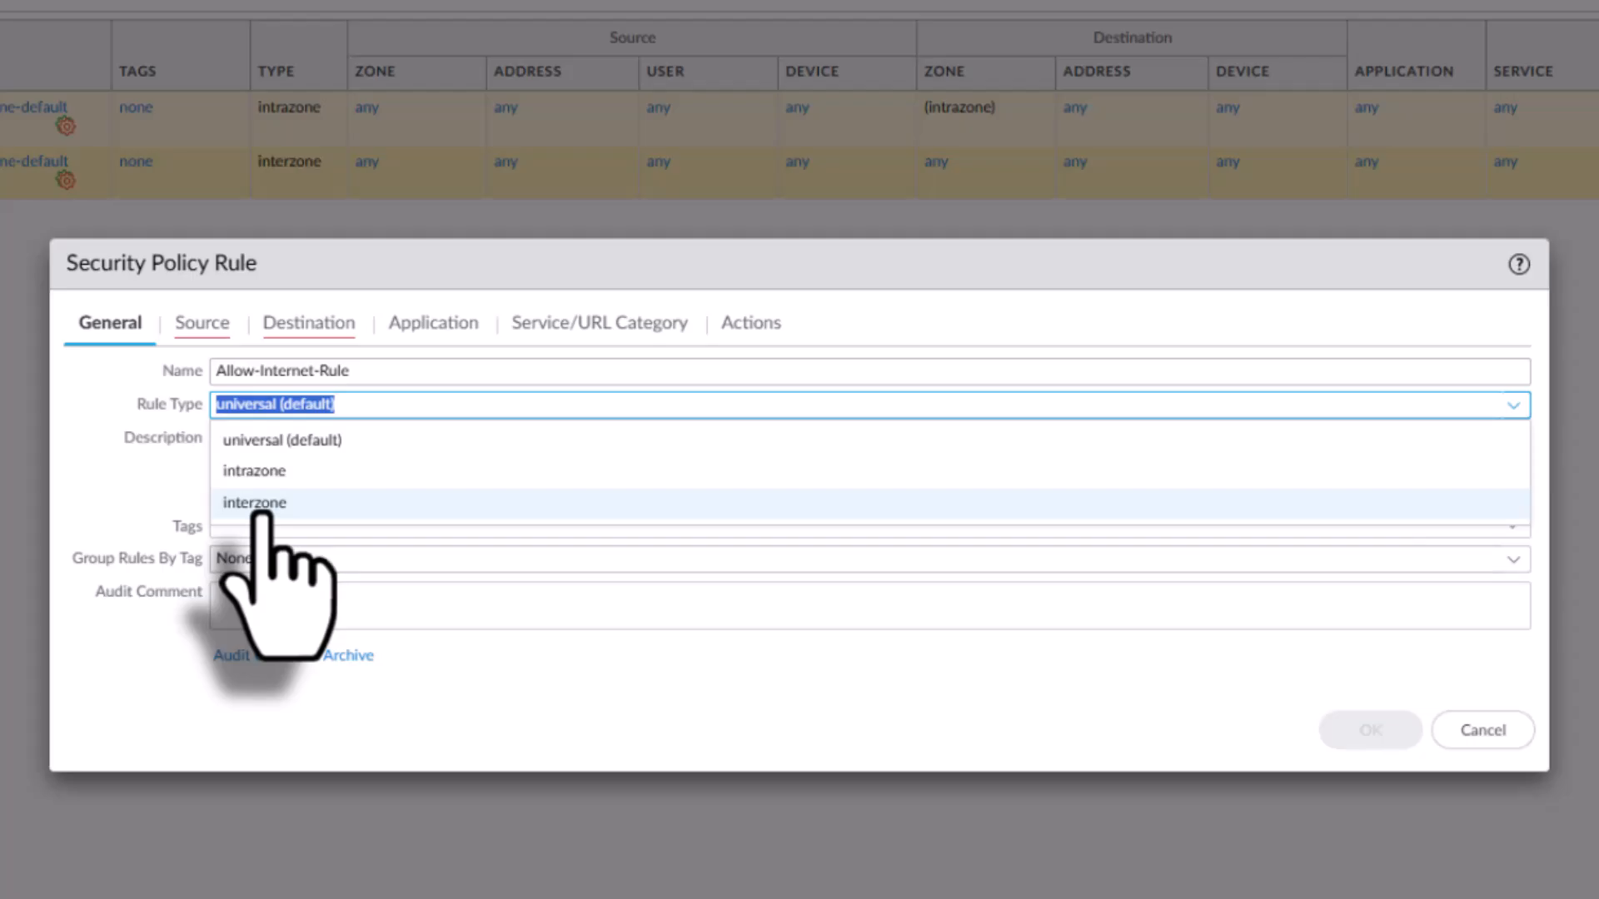
pyautogui.click(280, 443)
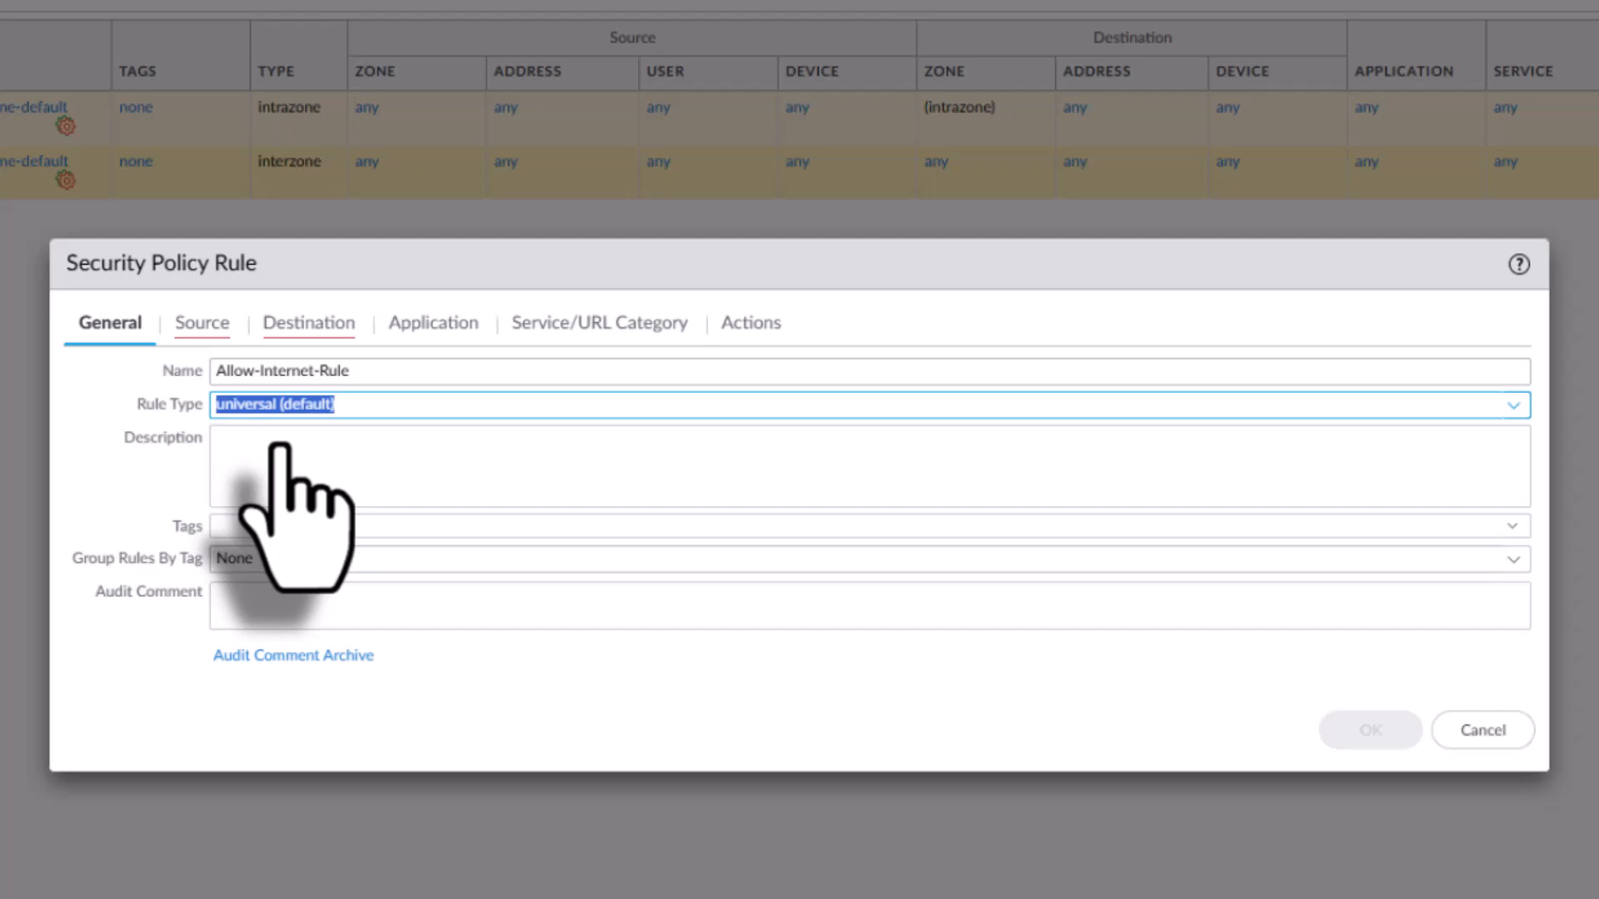
pyautogui.click(142, 505)
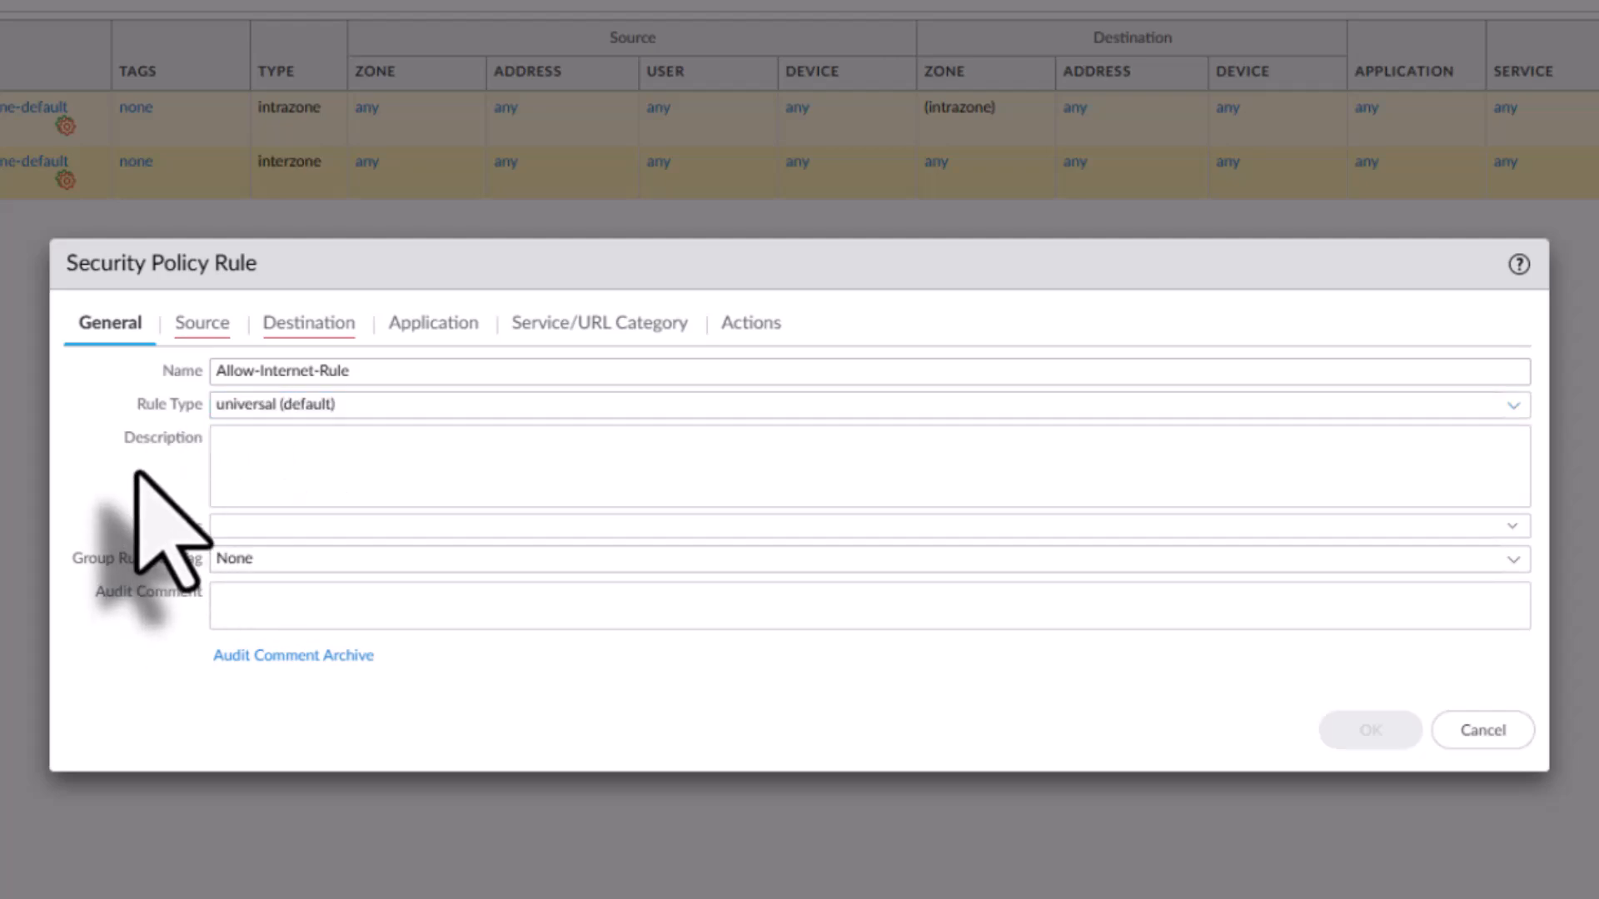
# Leave the new rule's description empty and assign it the outside tag.
pyautogui.click(322, 446)
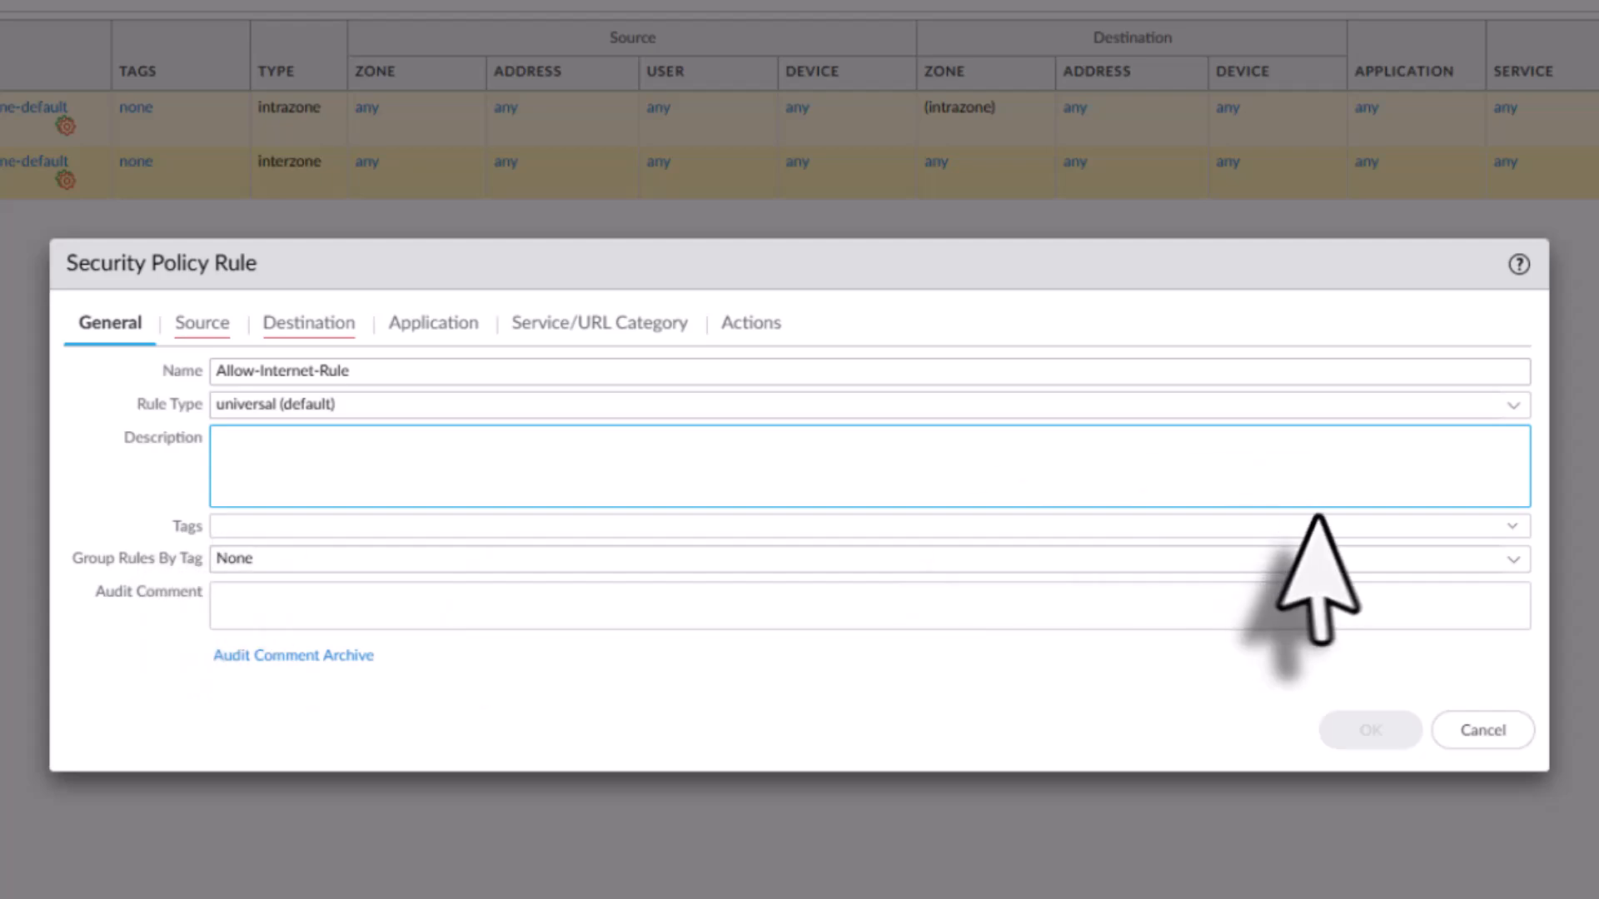
pyautogui.click(1512, 527)
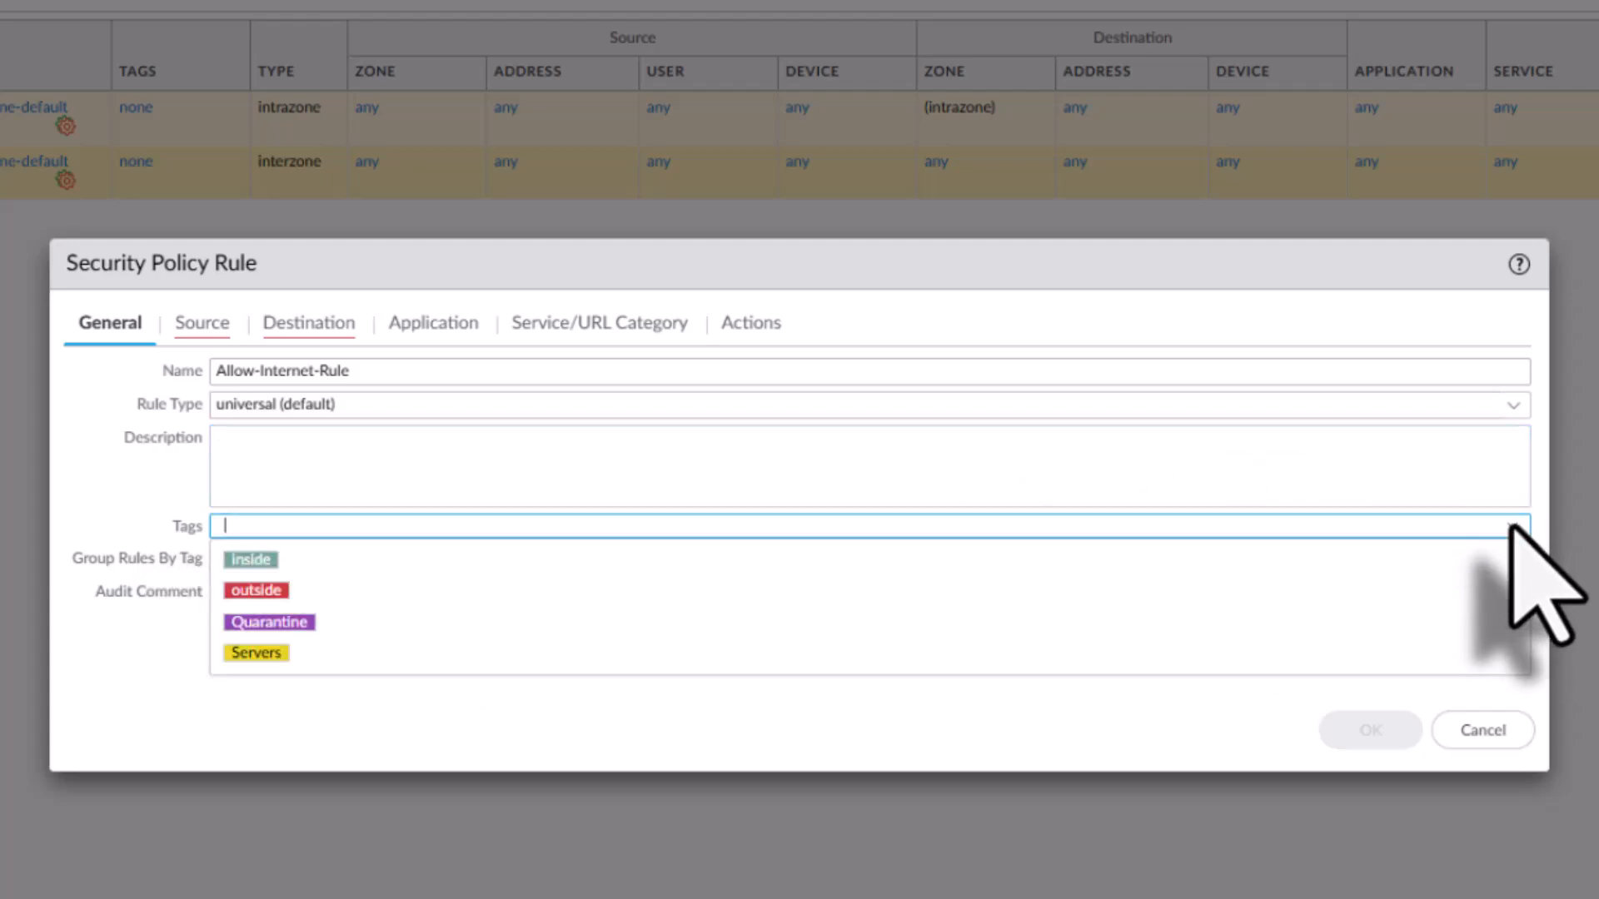
pyautogui.click(260, 591)
pyautogui.click(83, 514)
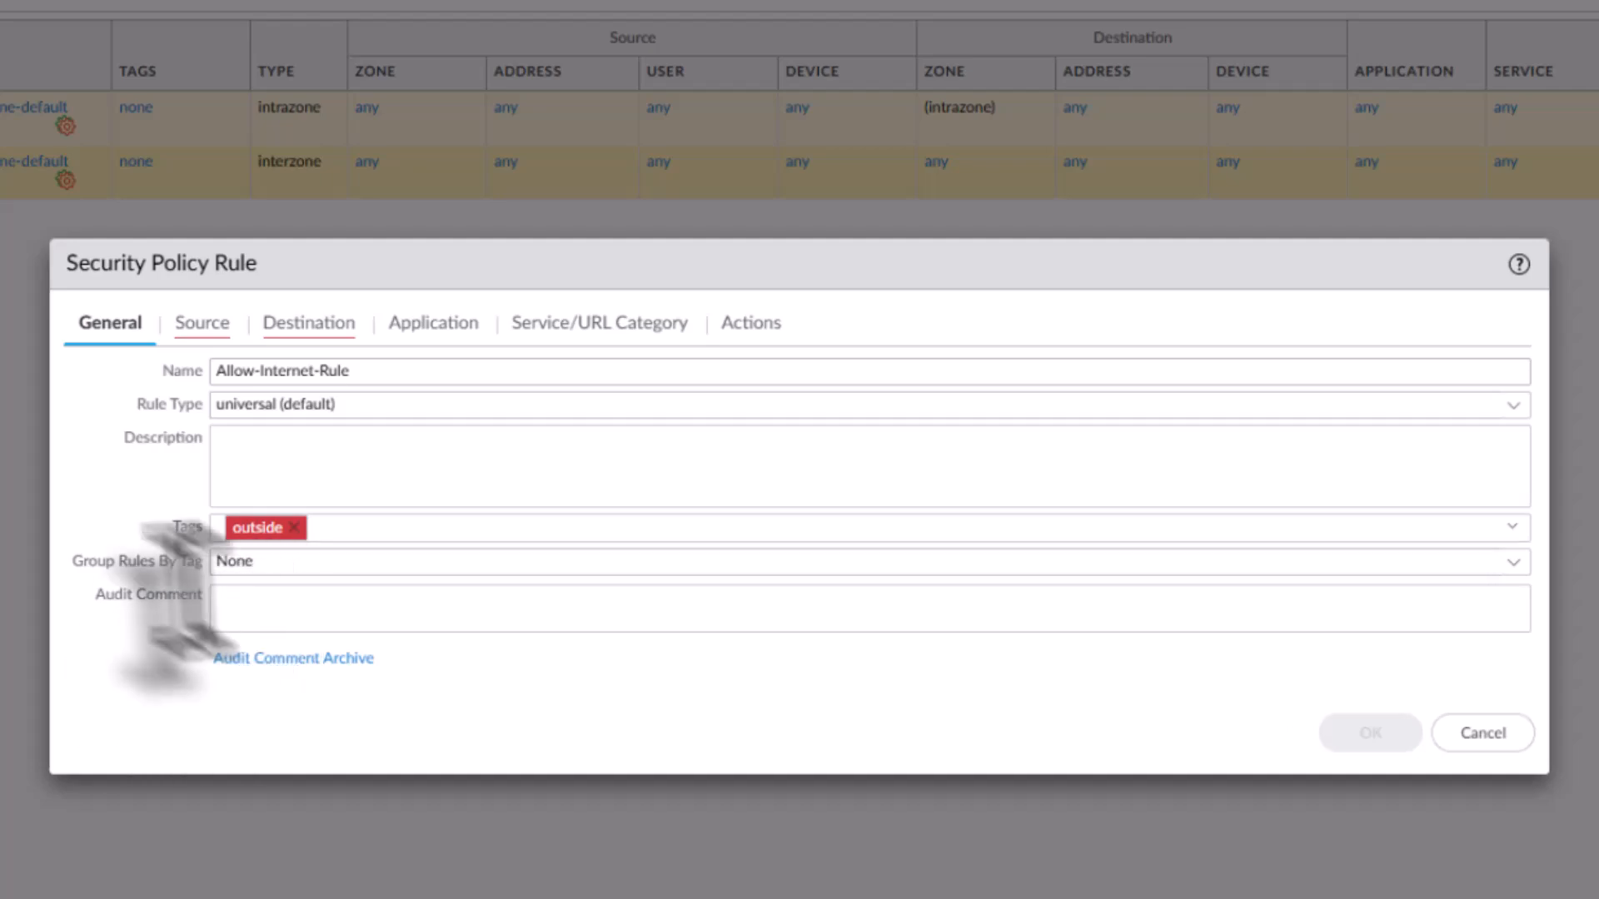
# Add inside as the source zone of the Allow-Internet-Rule.
pyautogui.click(198, 325)
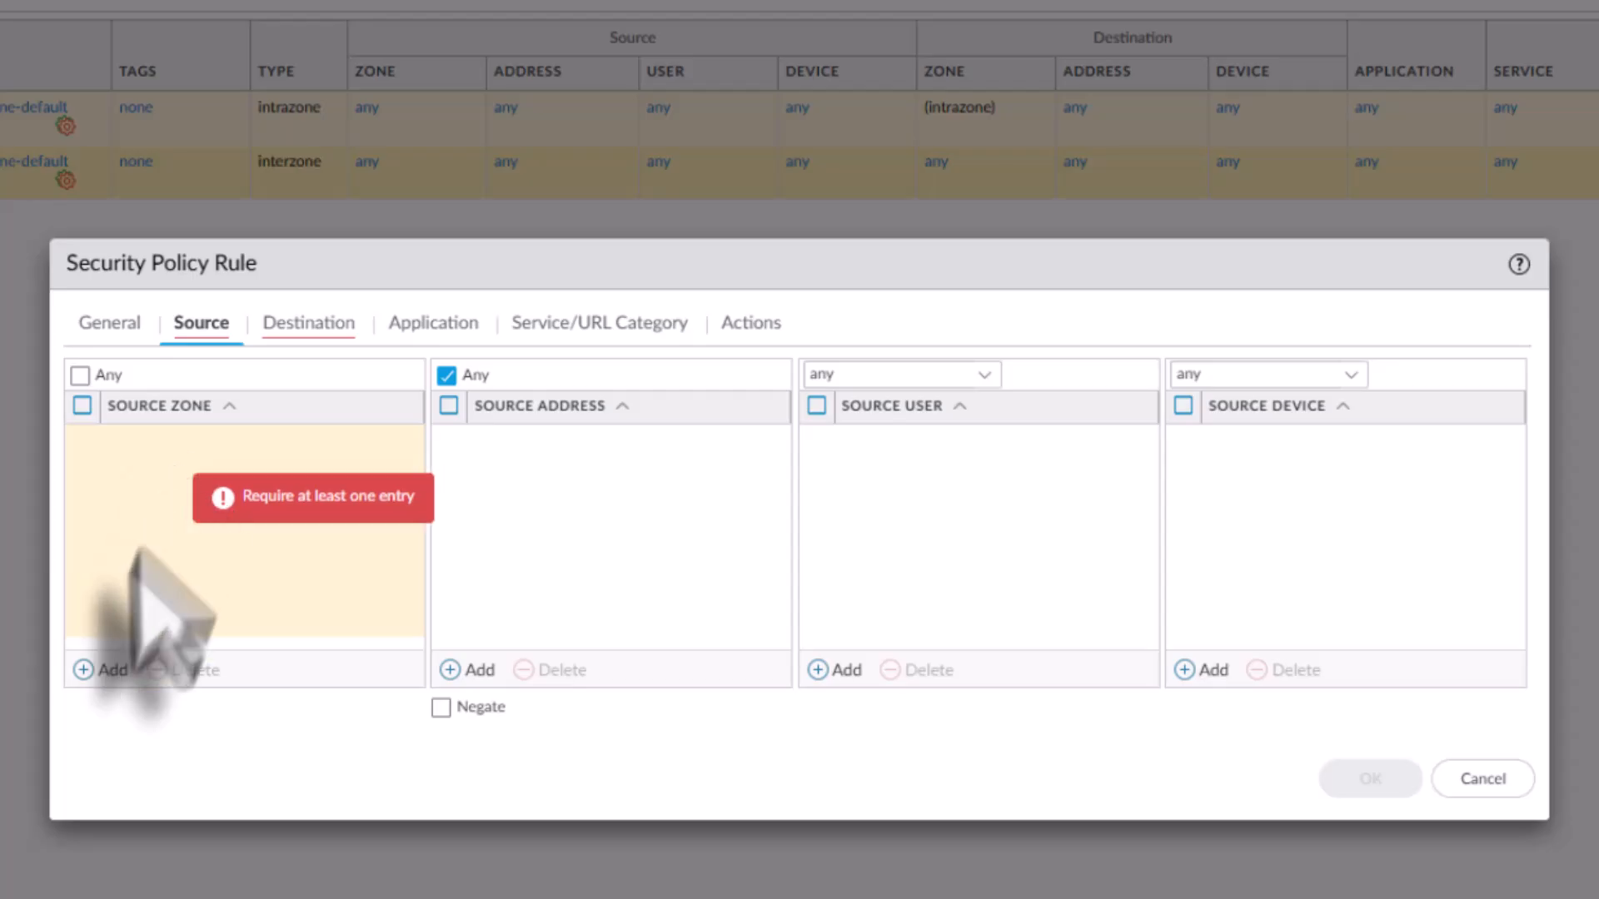
pyautogui.click(106, 674)
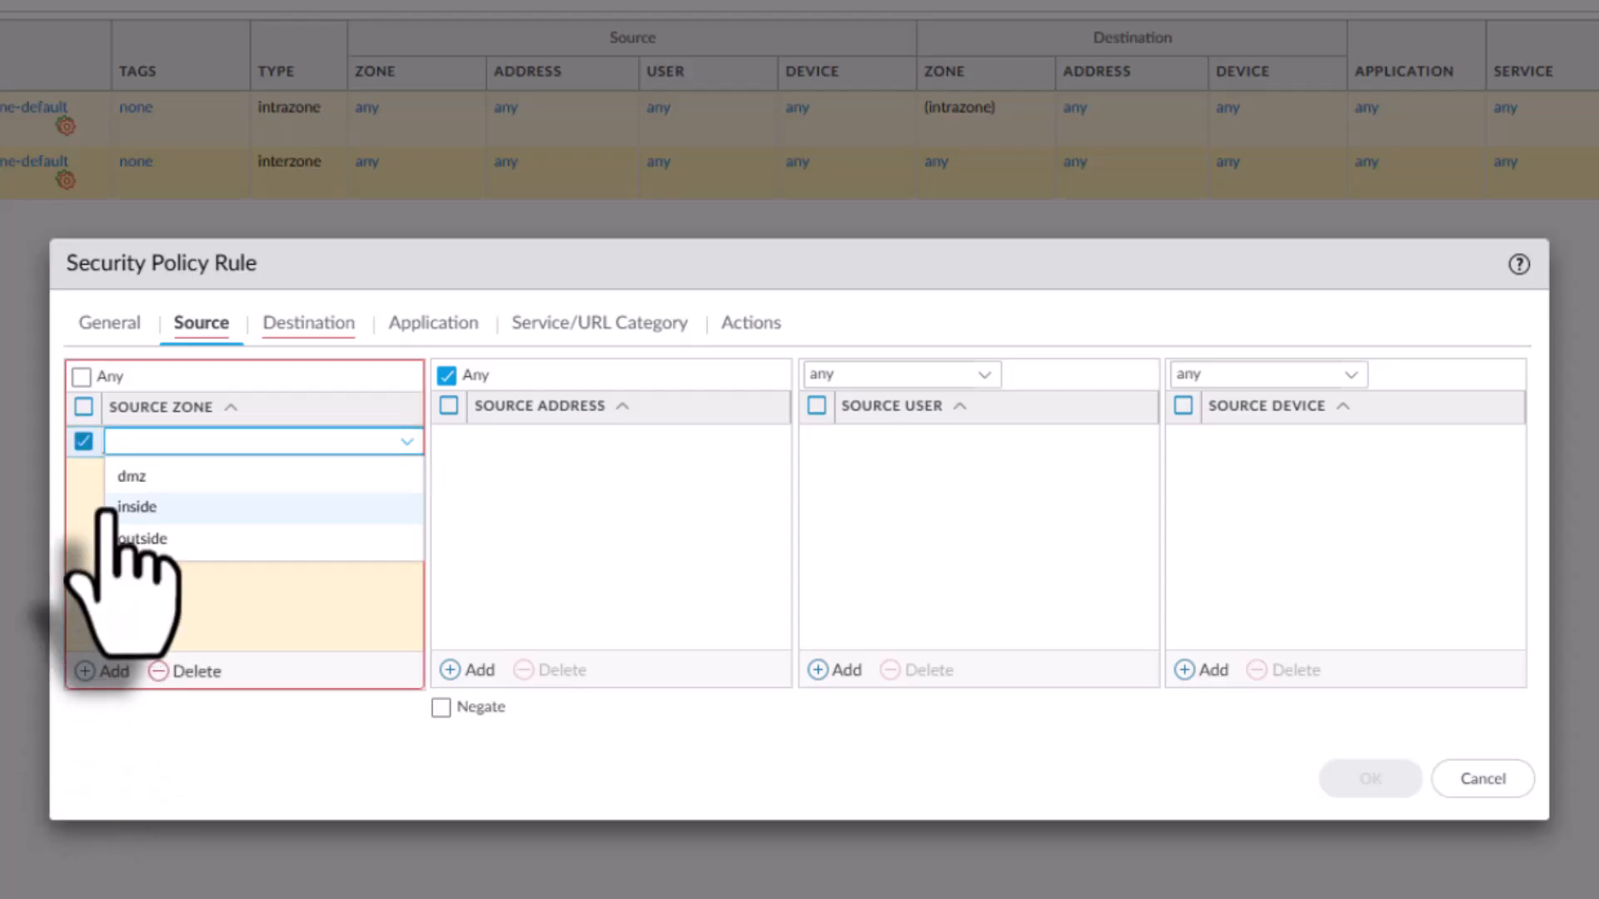
pyautogui.click(132, 505)
pyautogui.click(354, 546)
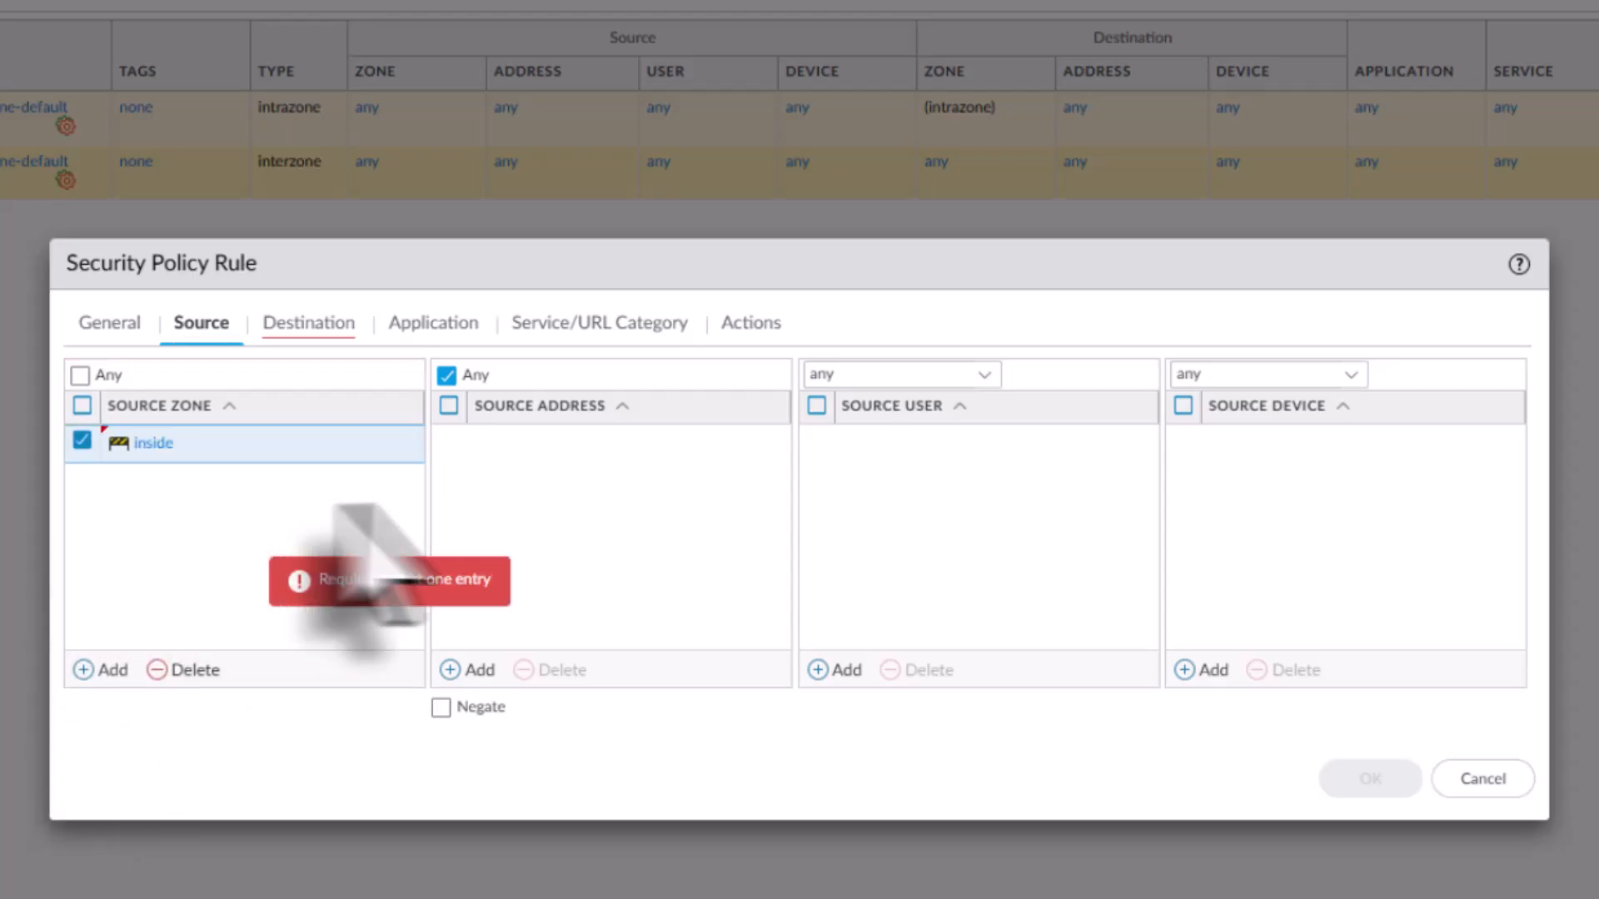
# Create a source address object Lan-Subnet for the rule, with IP netmask 172.23.8.0/24 and the inside tag.
pyautogui.click(481, 671)
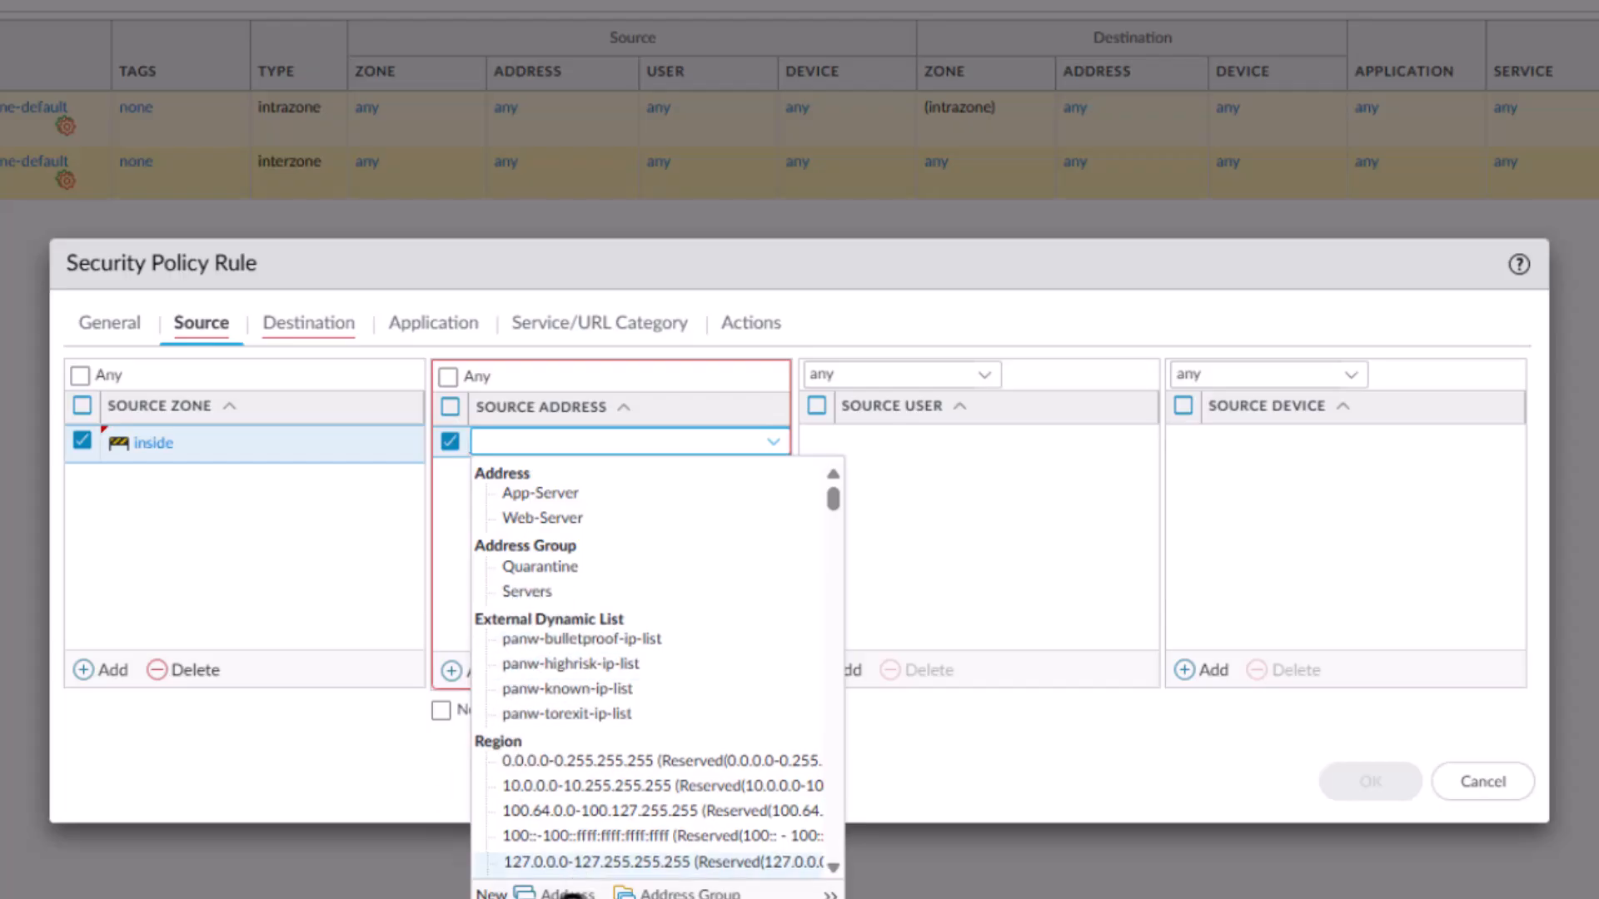
pyautogui.click(554, 894)
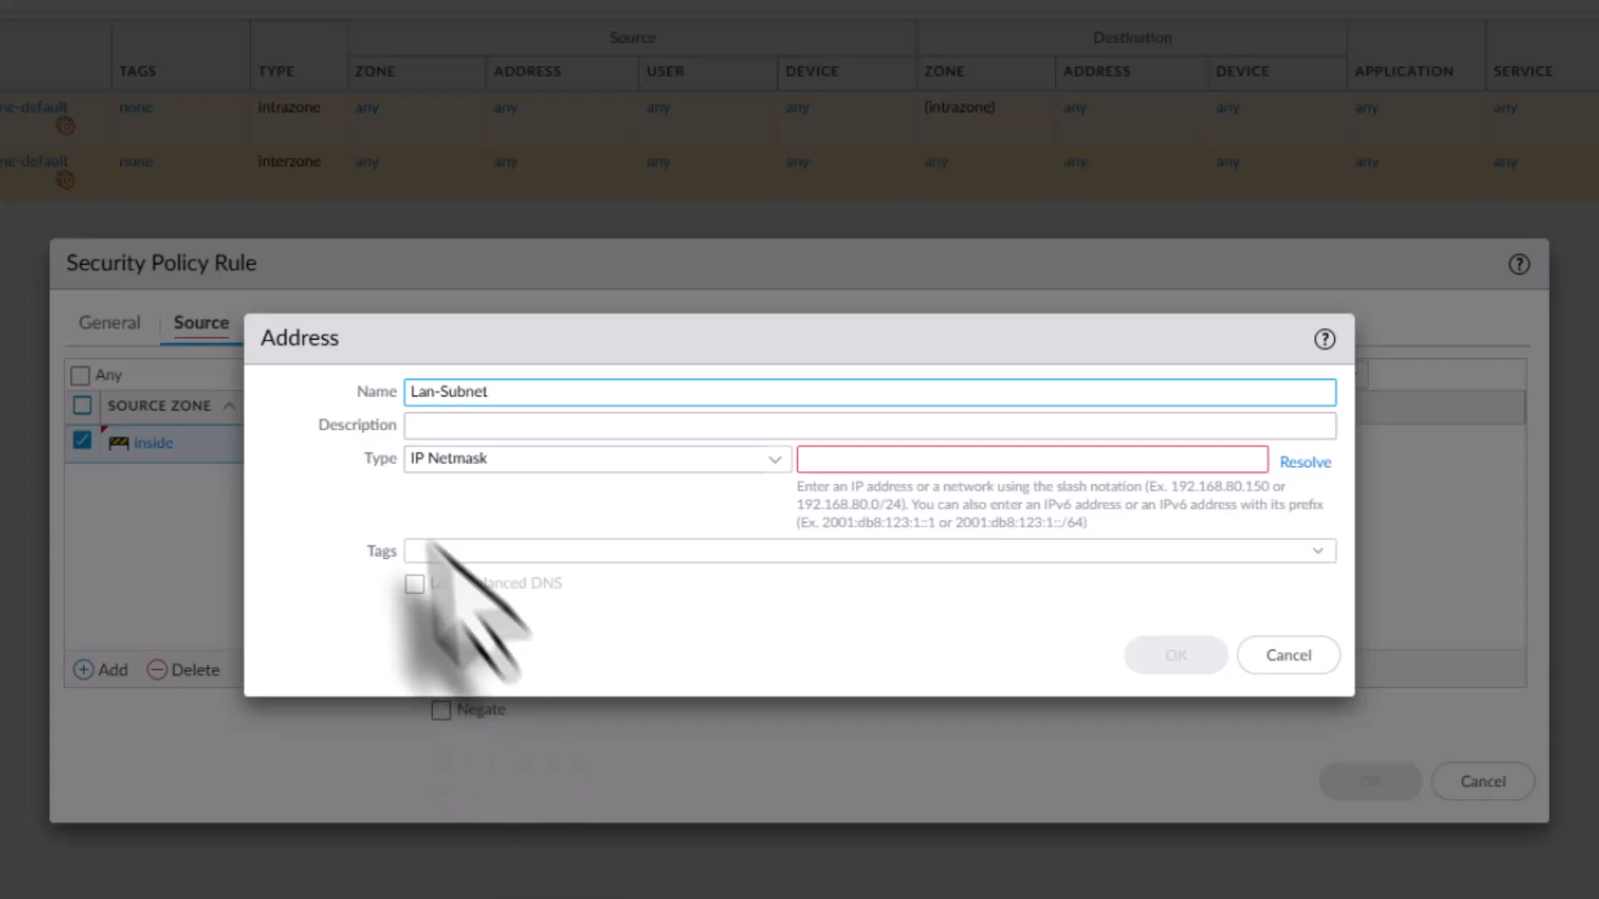
pyautogui.click(893, 460)
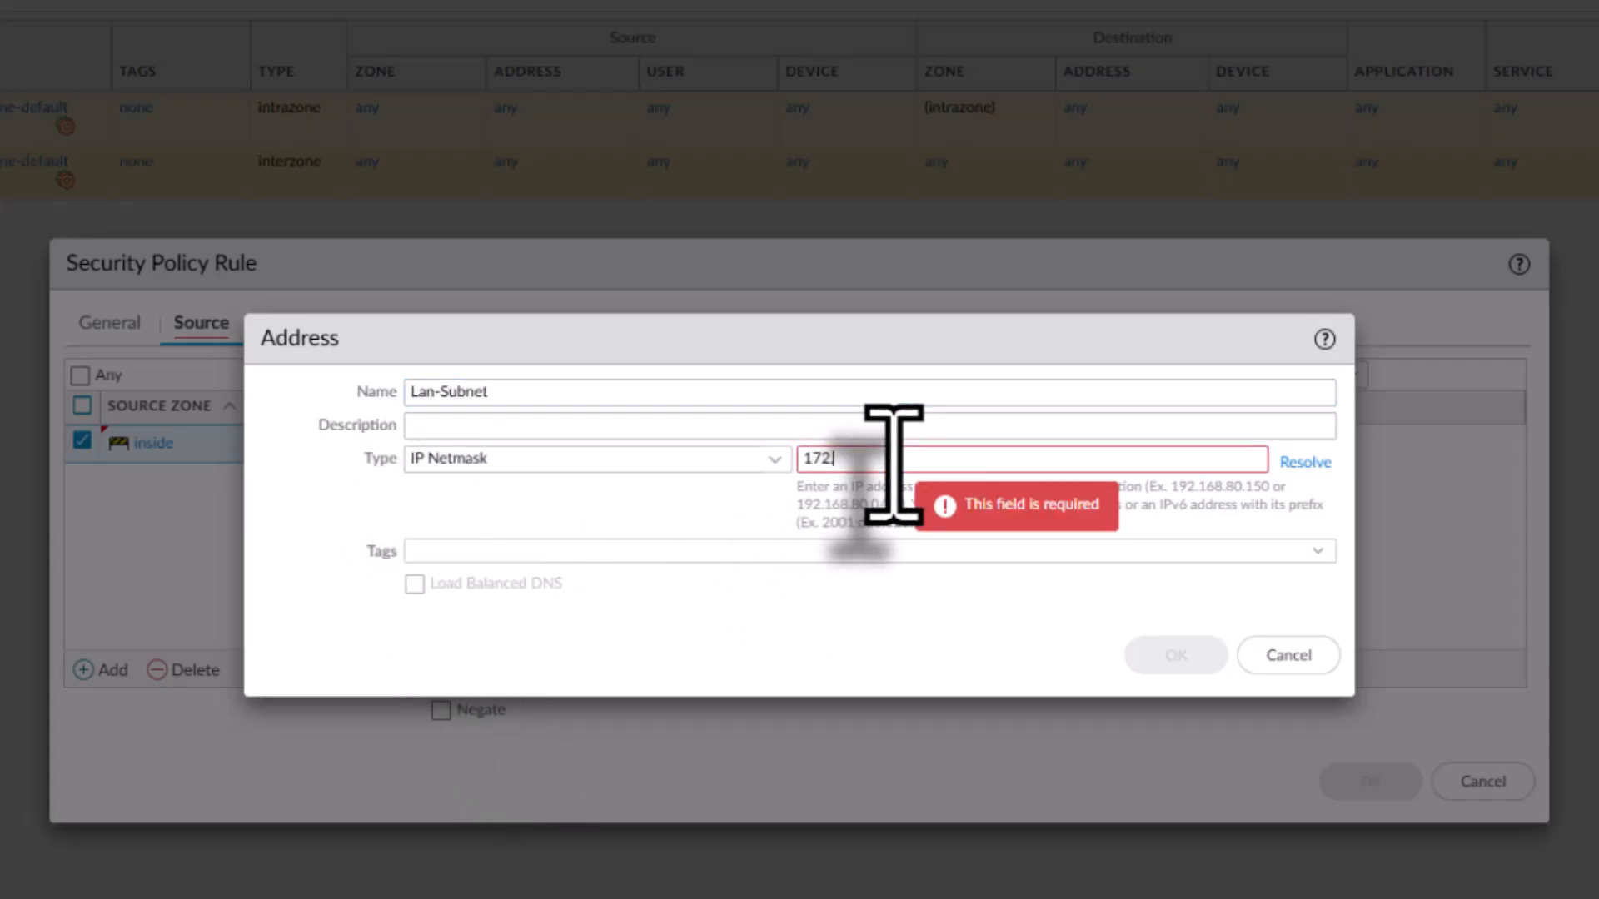
pyautogui.write('172.23.8.0/2')
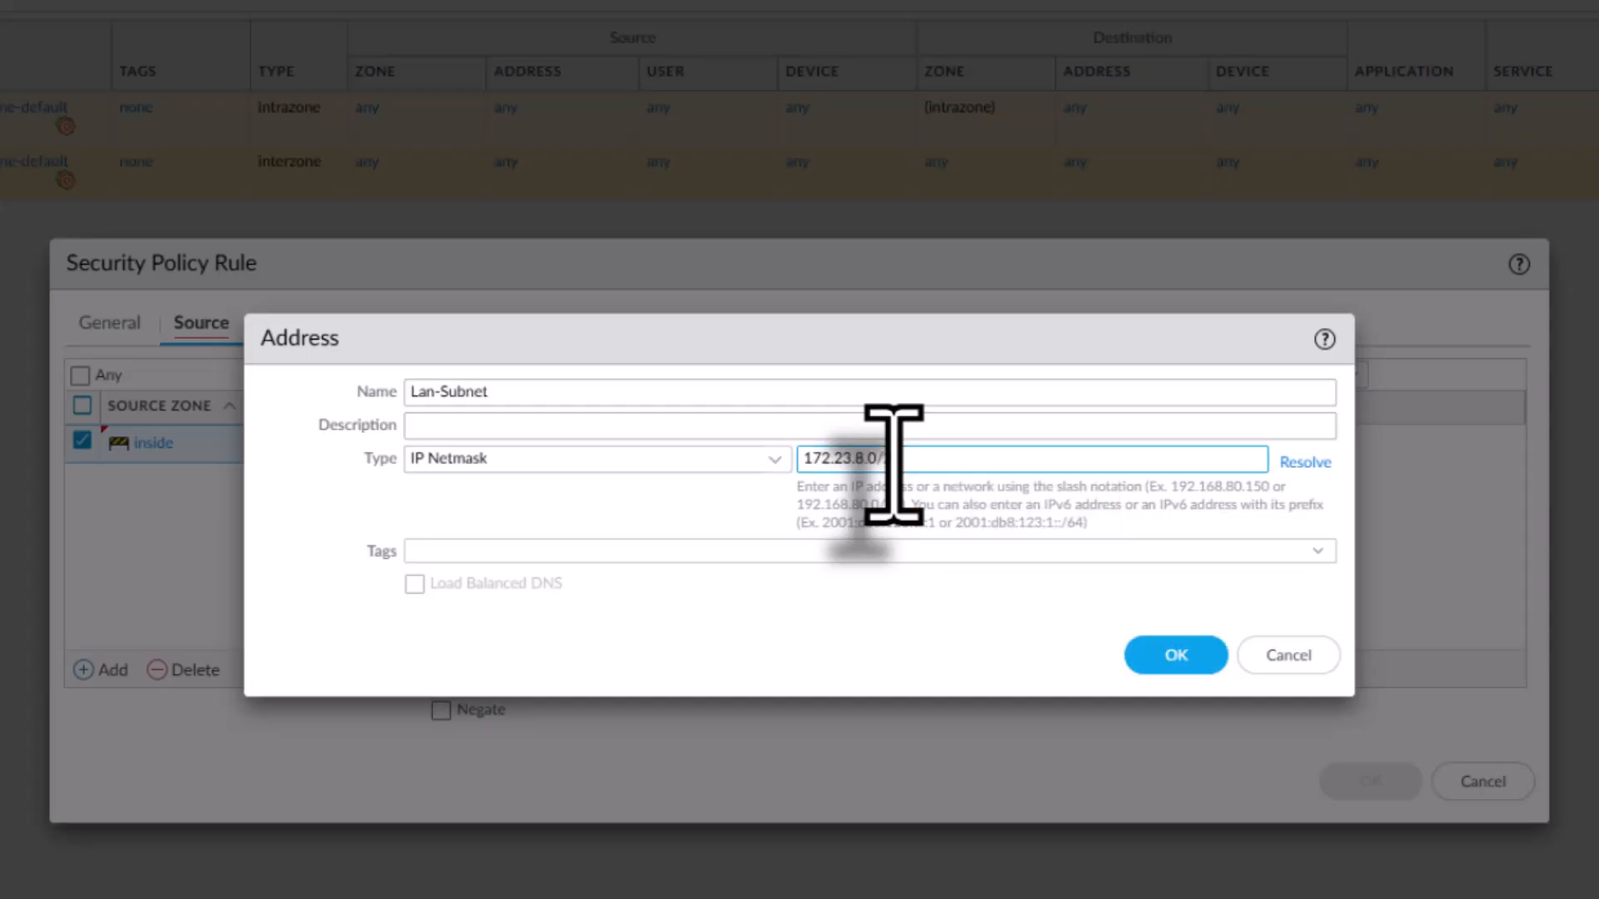
pyautogui.write('4')
pyautogui.click(1316, 552)
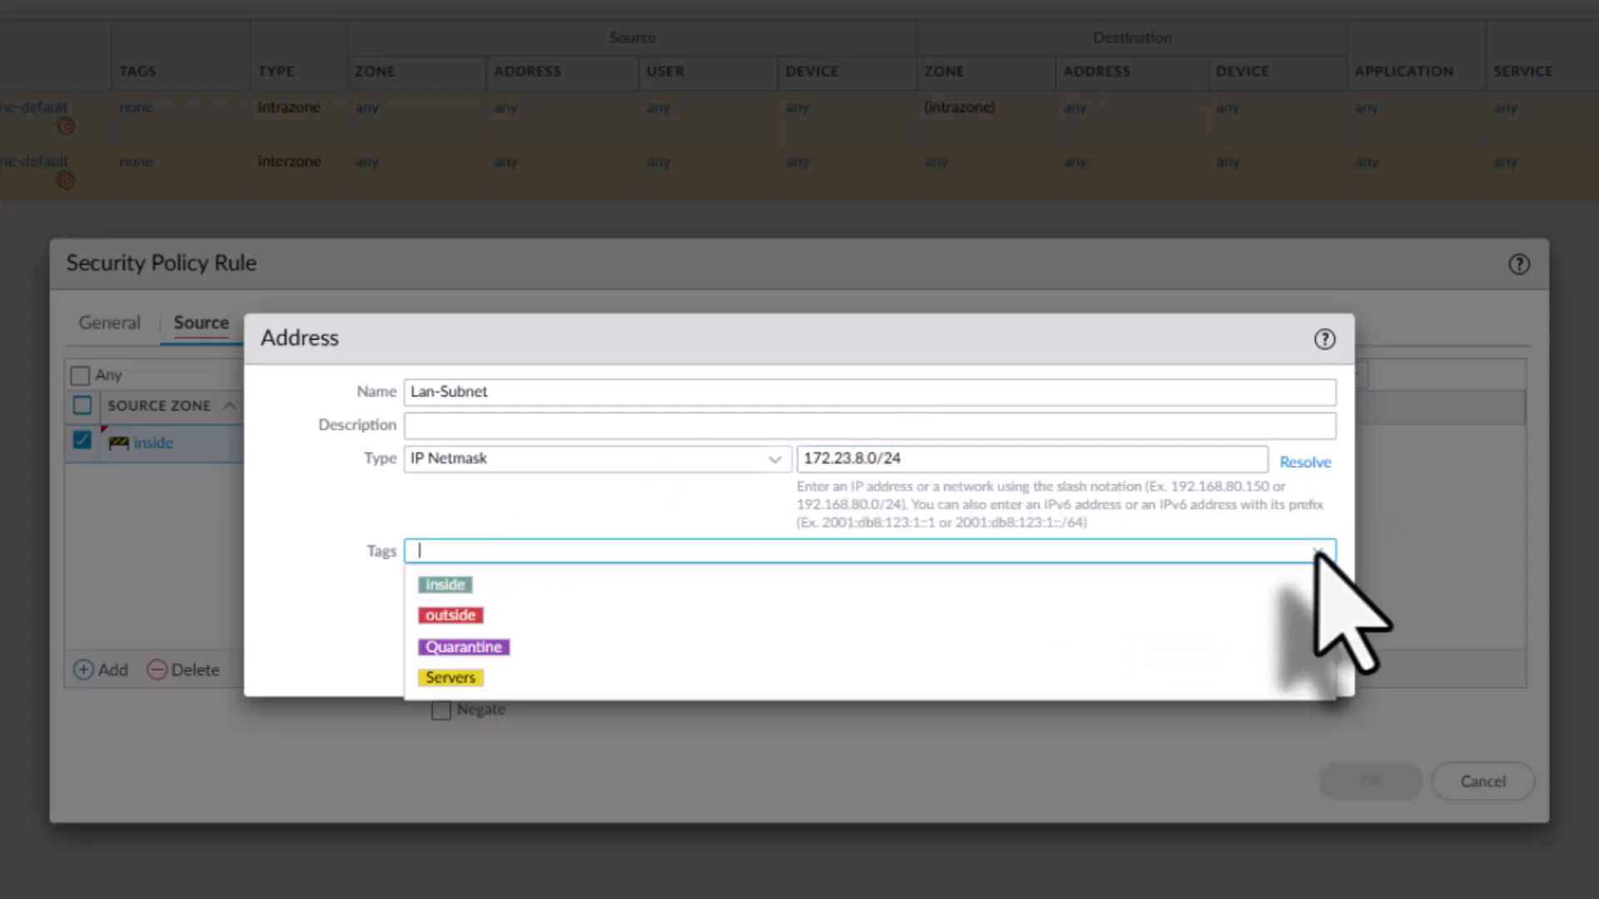
pyautogui.click(491, 585)
pyautogui.click(343, 601)
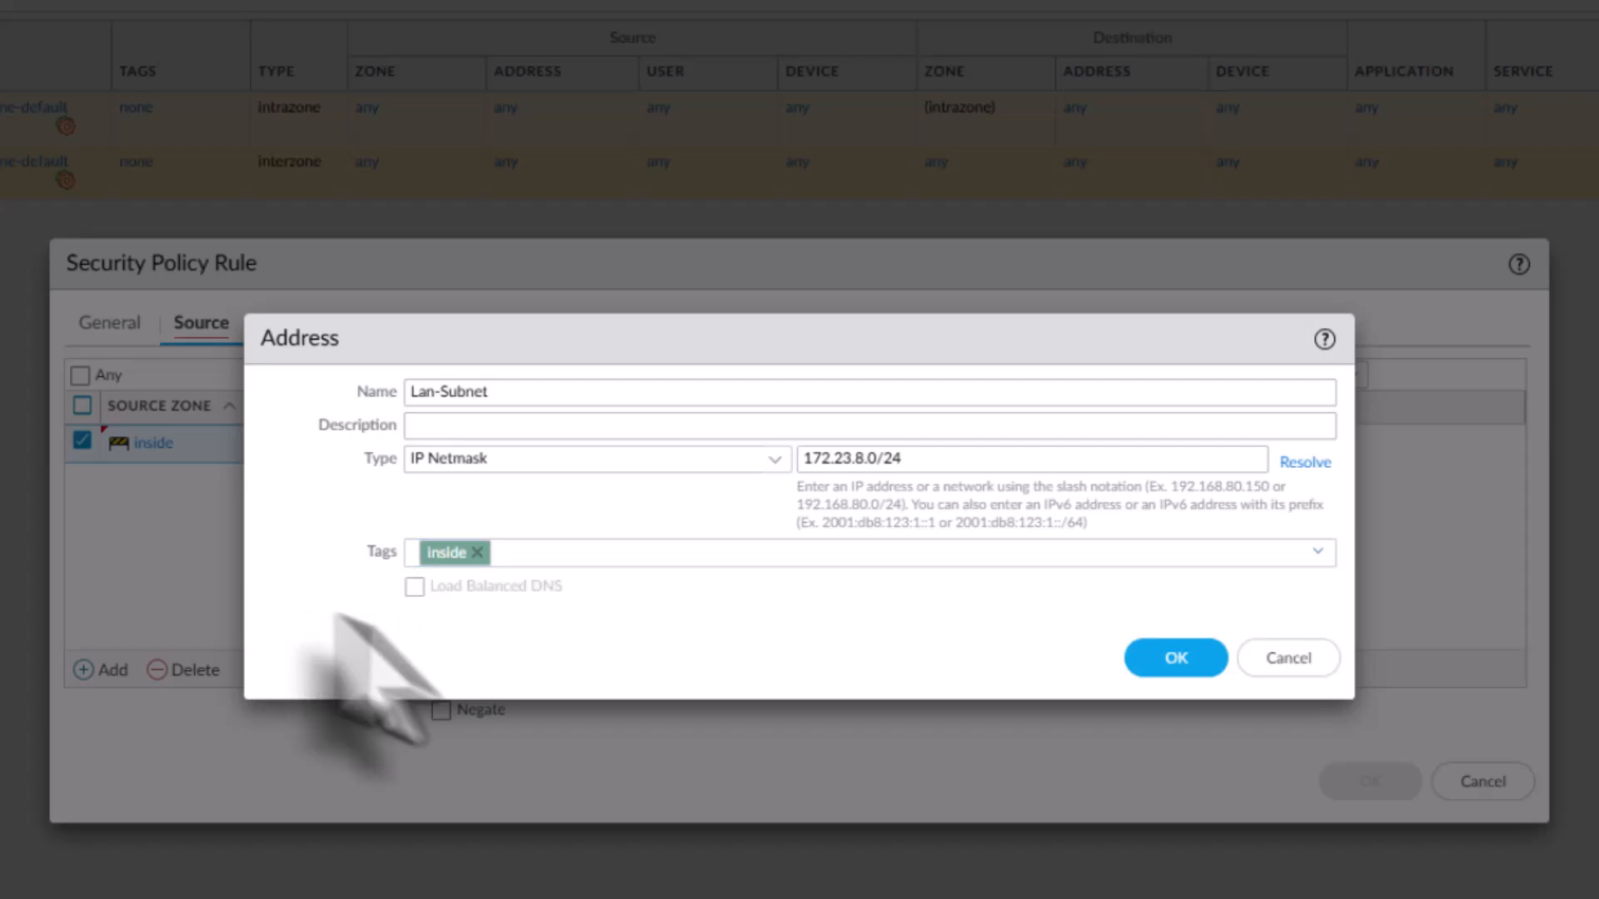
pyautogui.click(1191, 660)
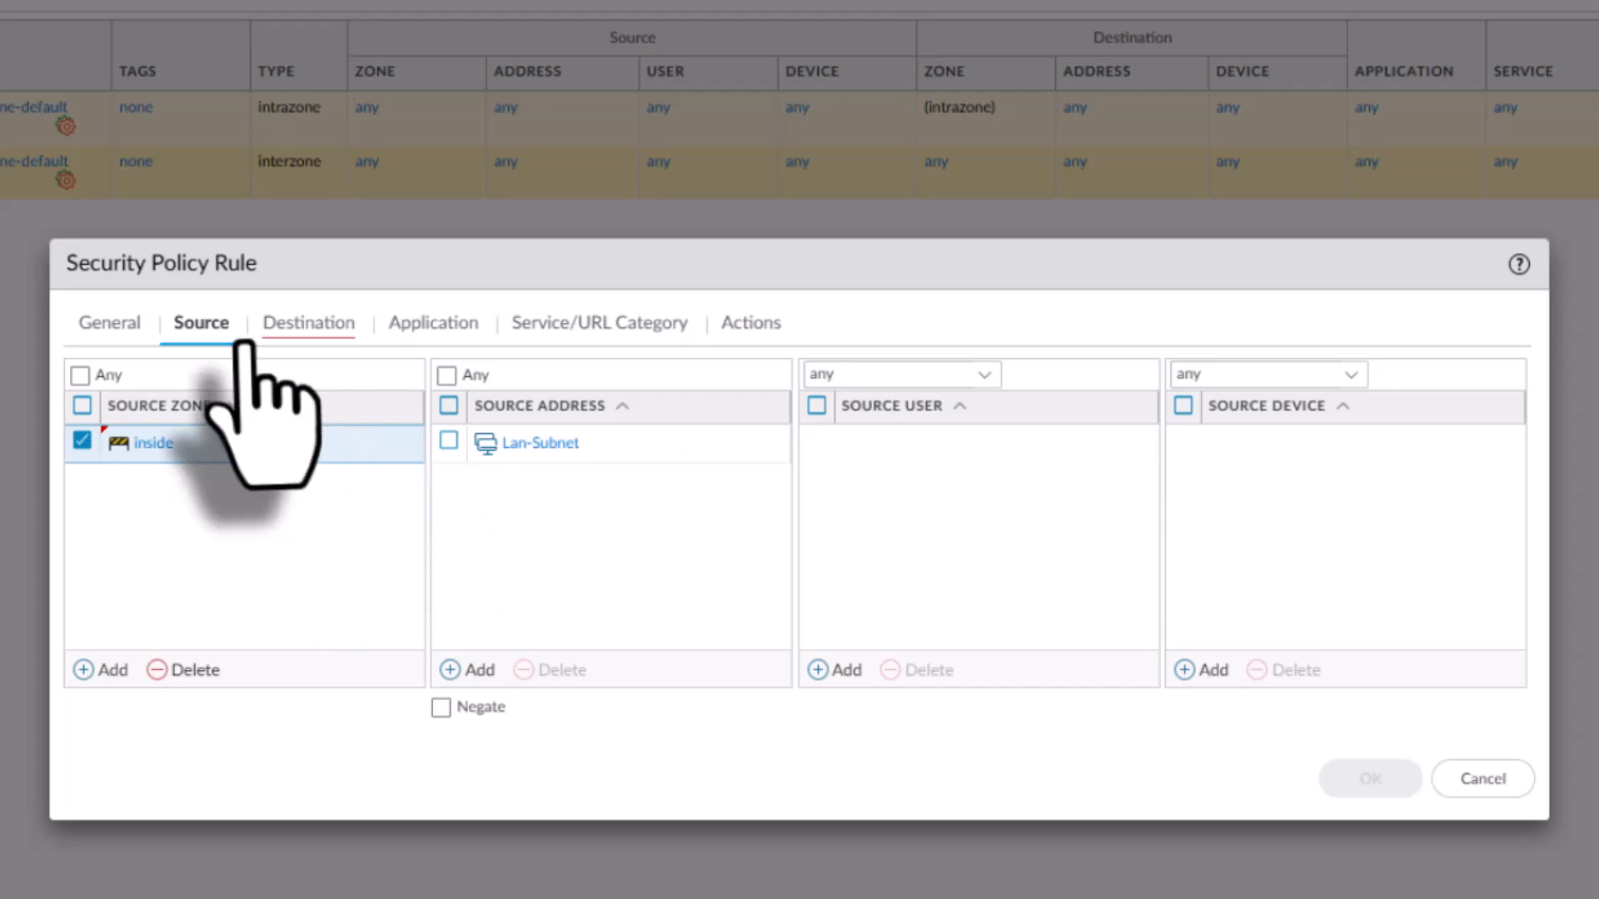
# Add outside as the destination zone of the Allow-Internet-Rule.
pyautogui.click(309, 326)
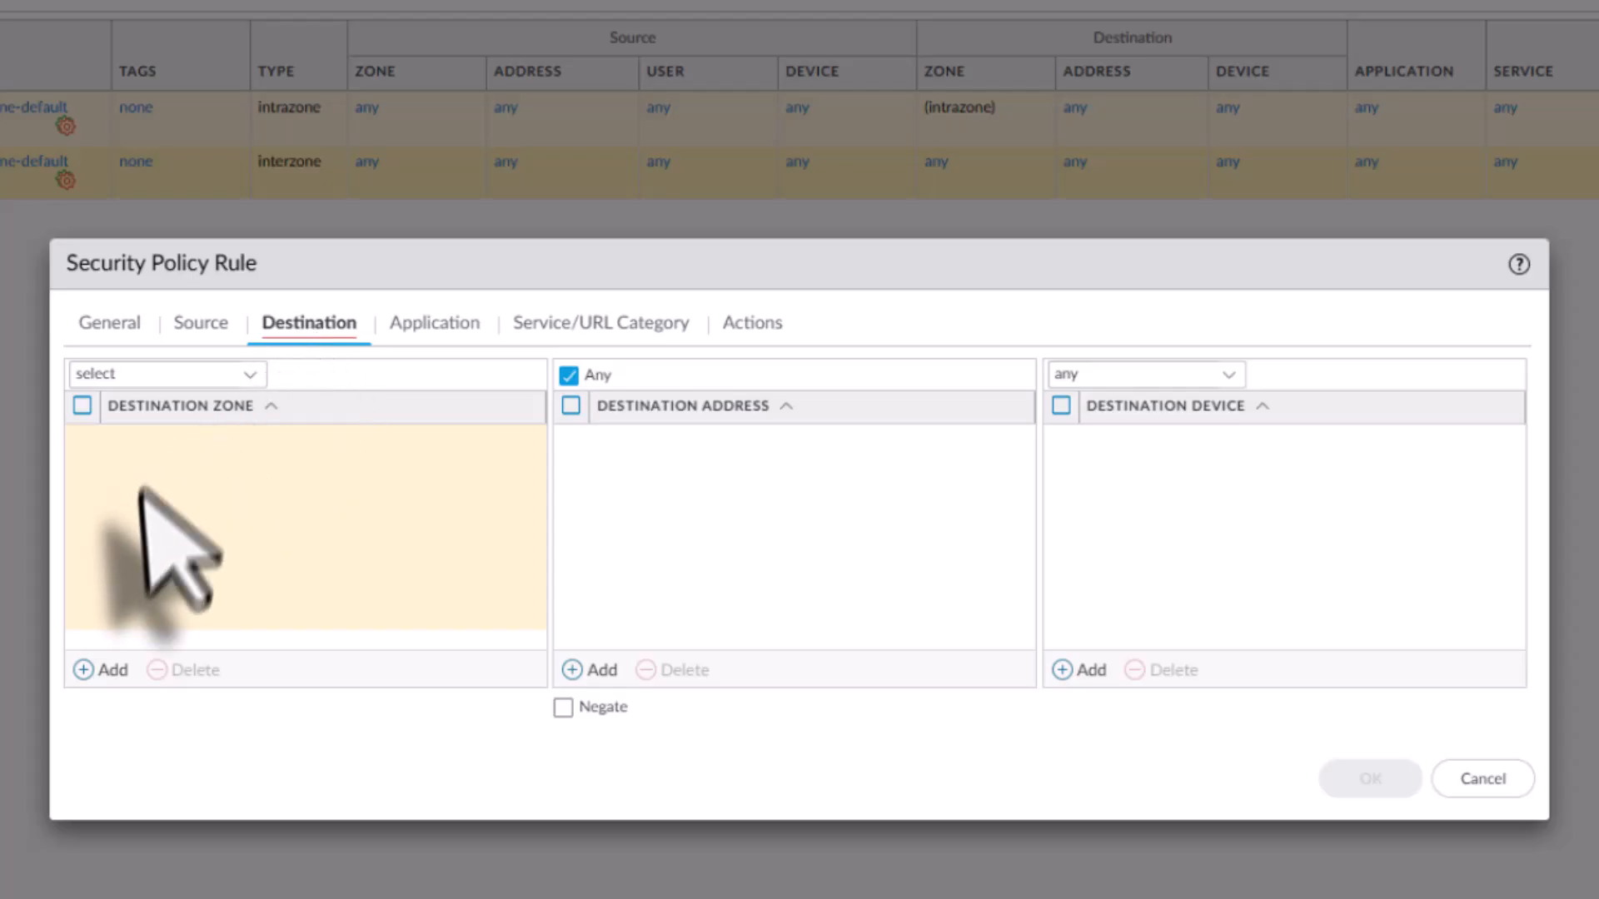
pyautogui.click(99, 670)
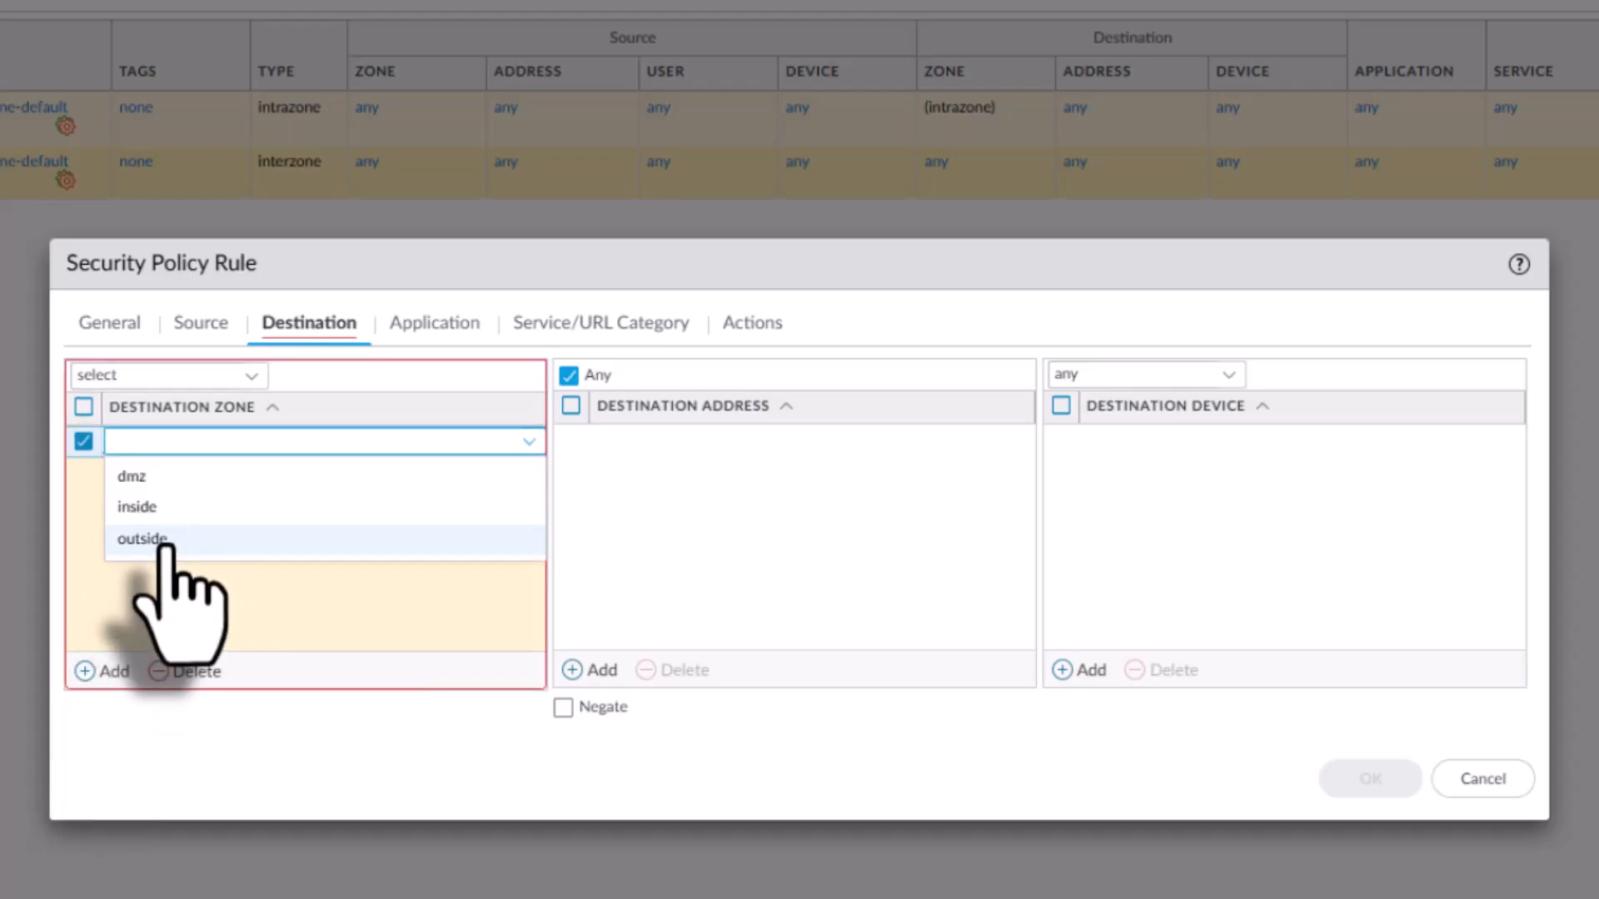
pyautogui.click(198, 539)
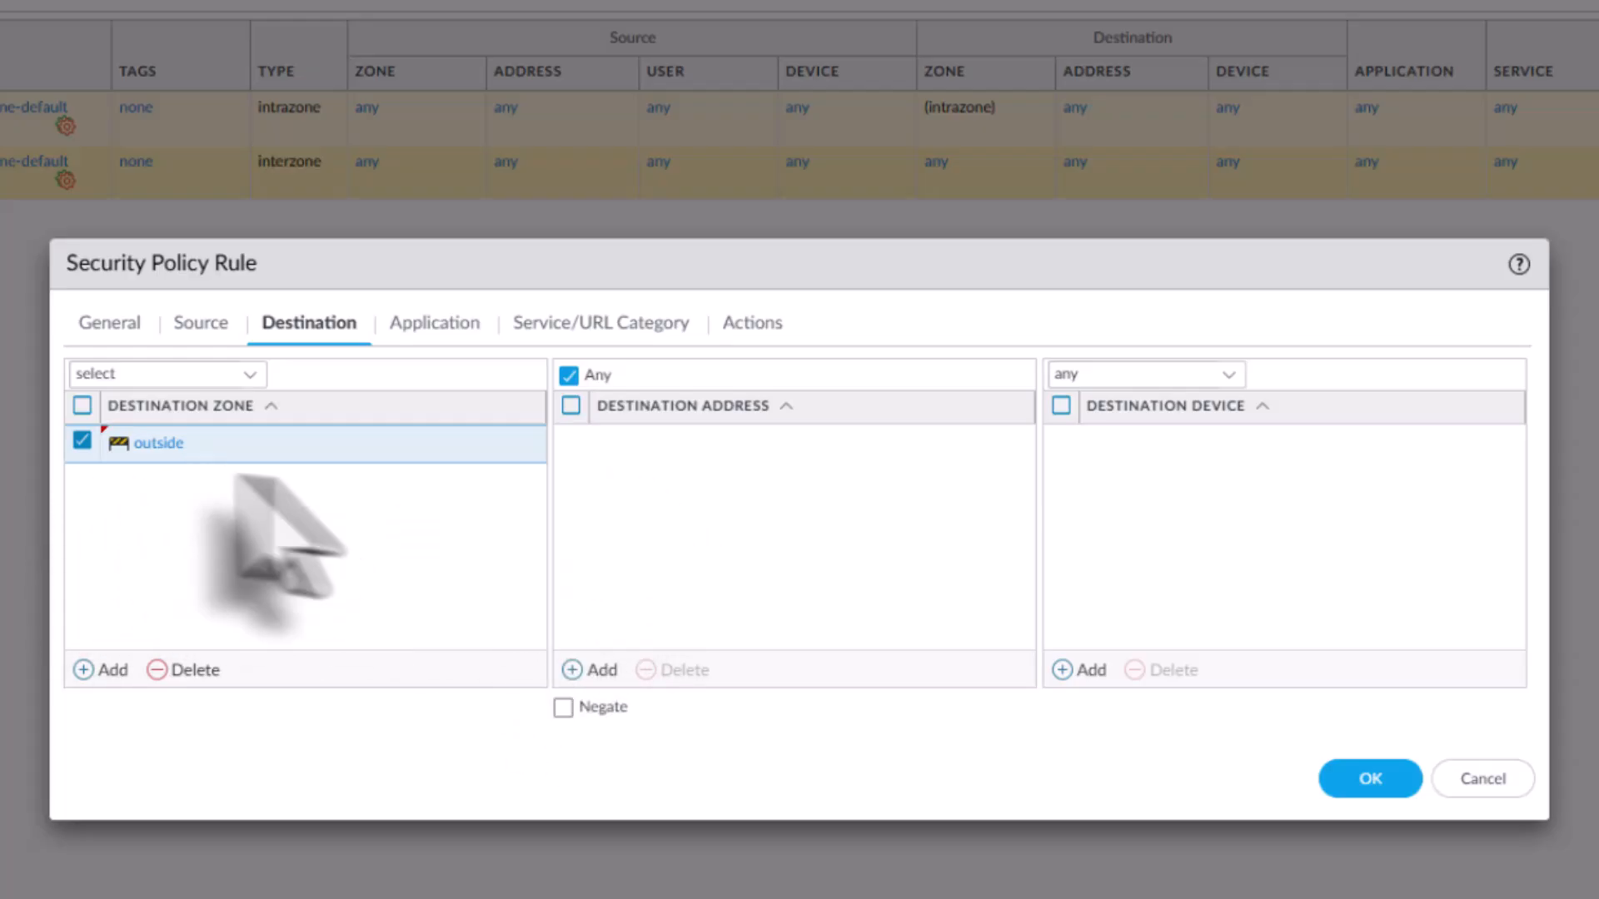
# Review the rule's application and service settings, leaving applications at Any and the service at application-default.
pyautogui.click(433, 326)
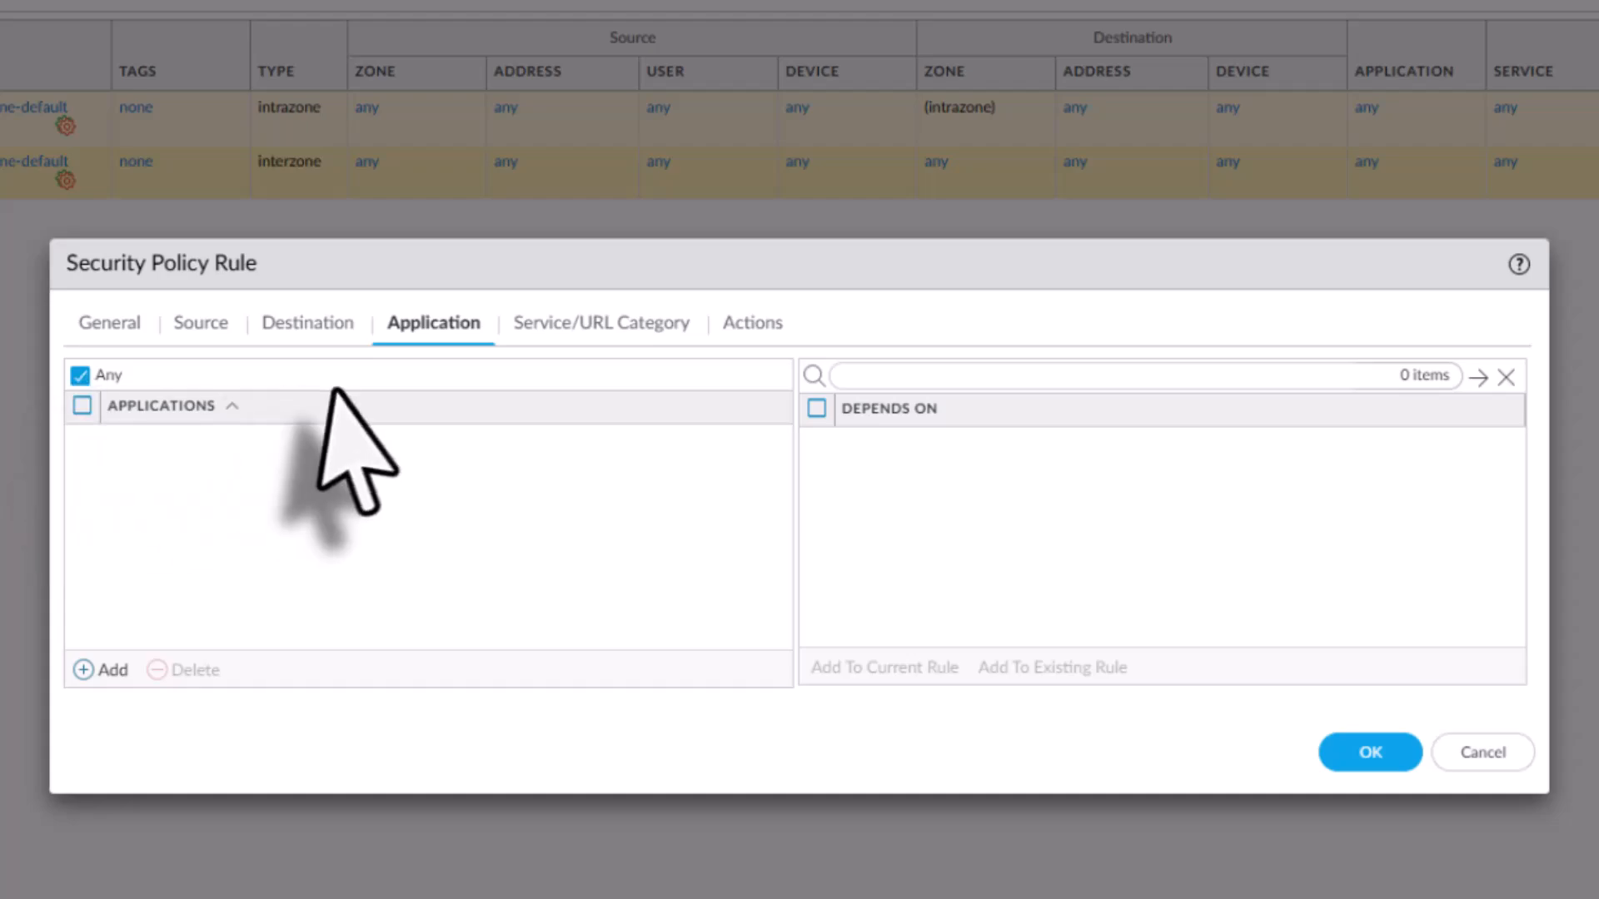
pyautogui.click(577, 325)
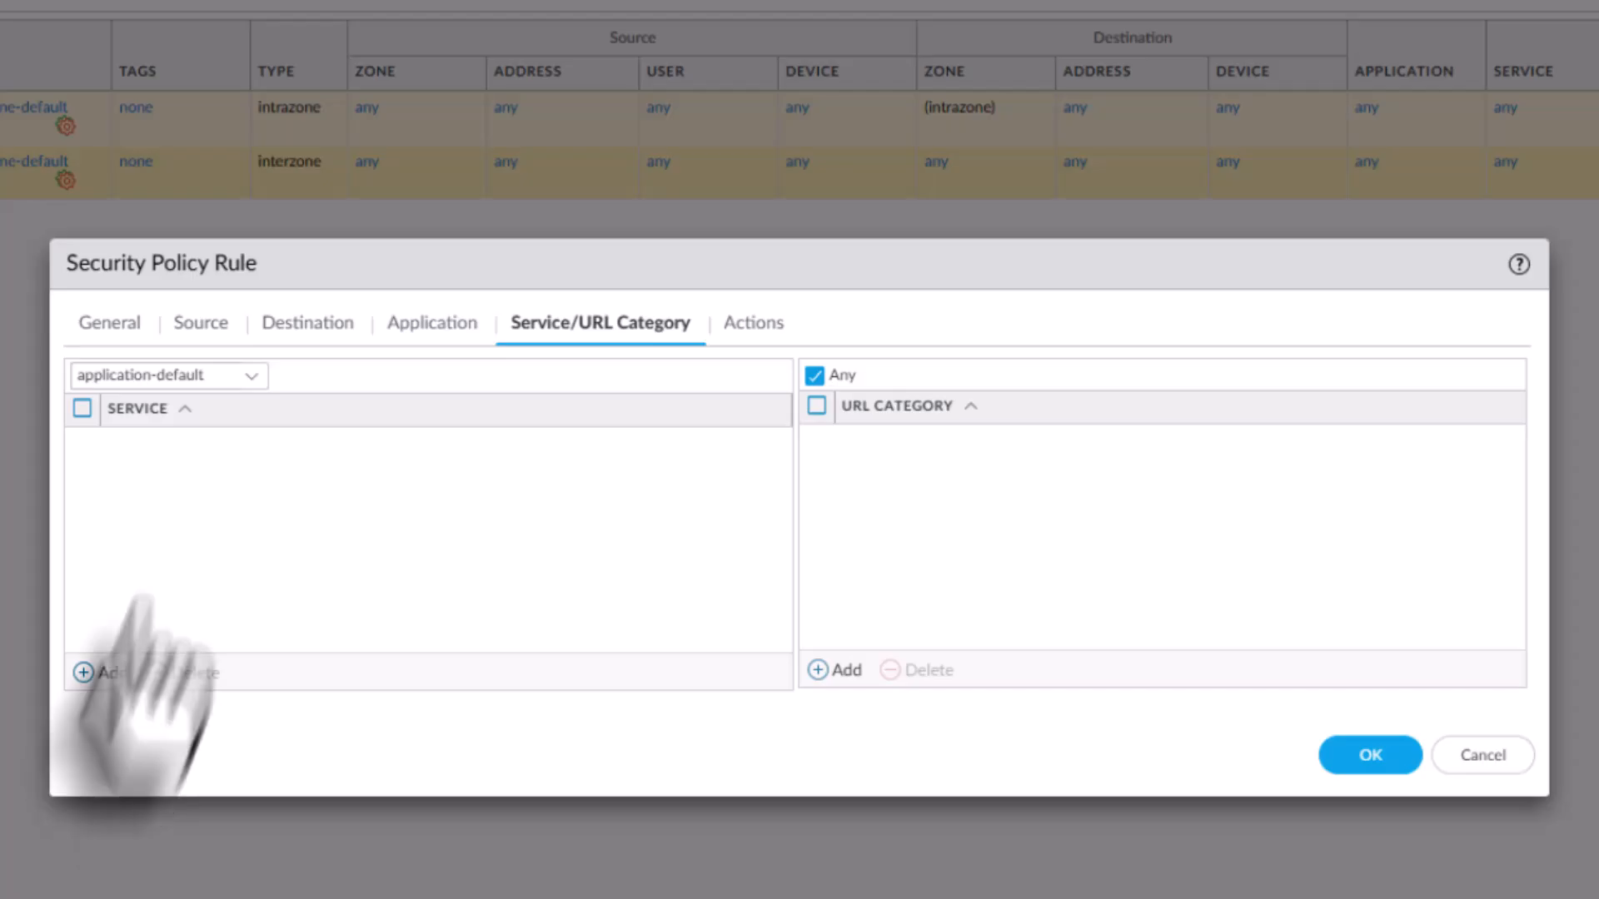
pyautogui.click(255, 379)
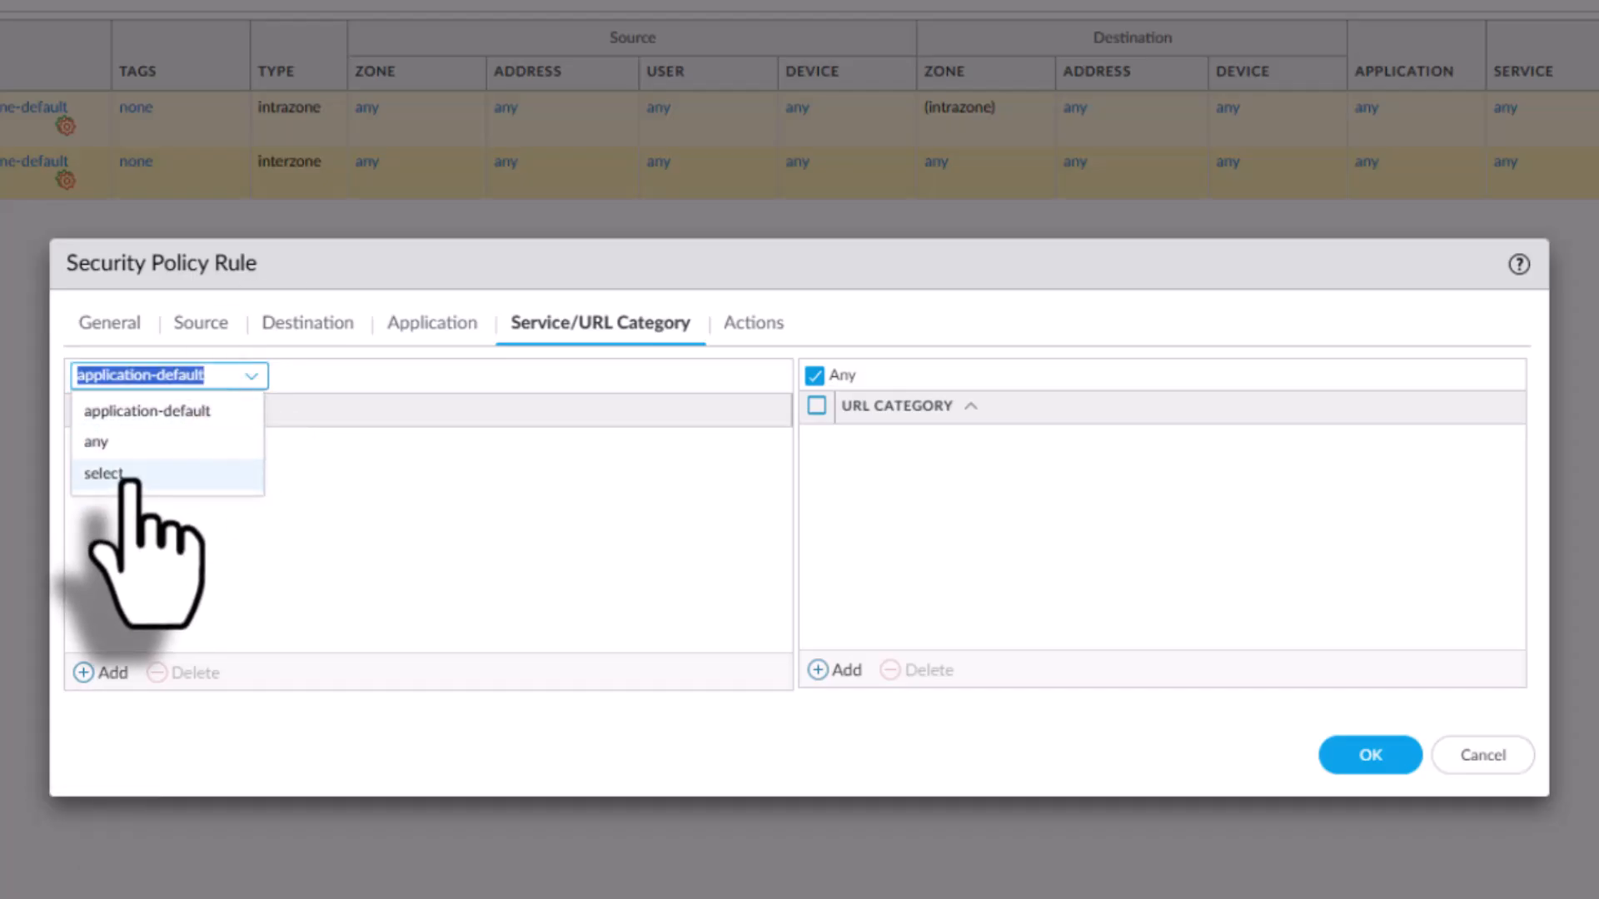
pyautogui.click(407, 370)
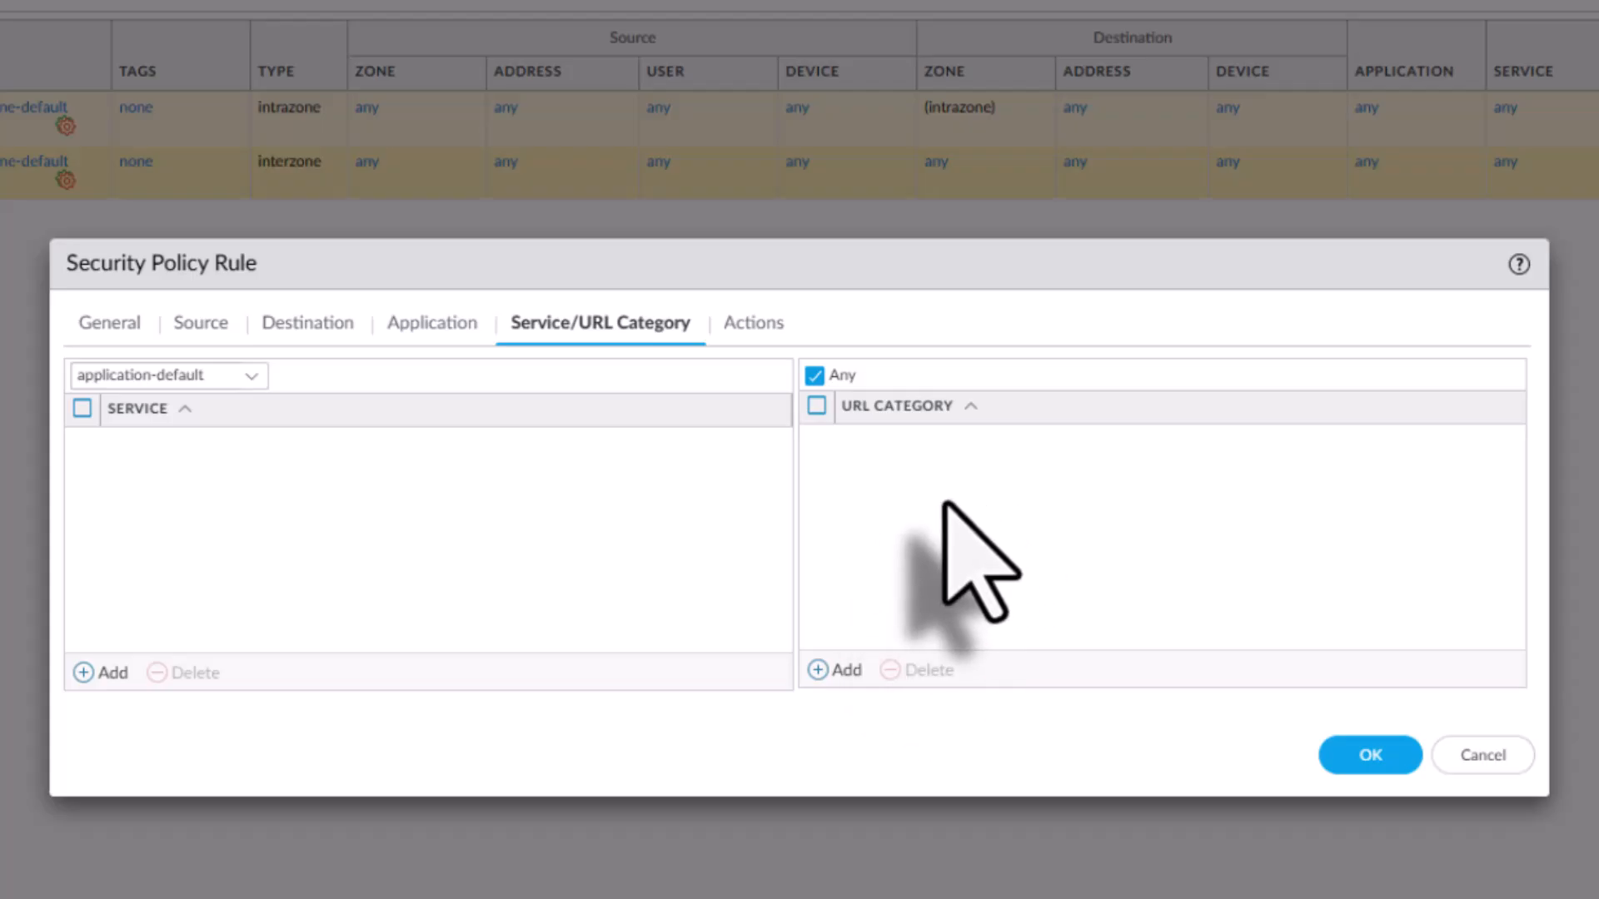
# Try the Profiles profile type in the rule's action settings, look at the antivirus options, and return the profile type to None.
pyautogui.click(750, 322)
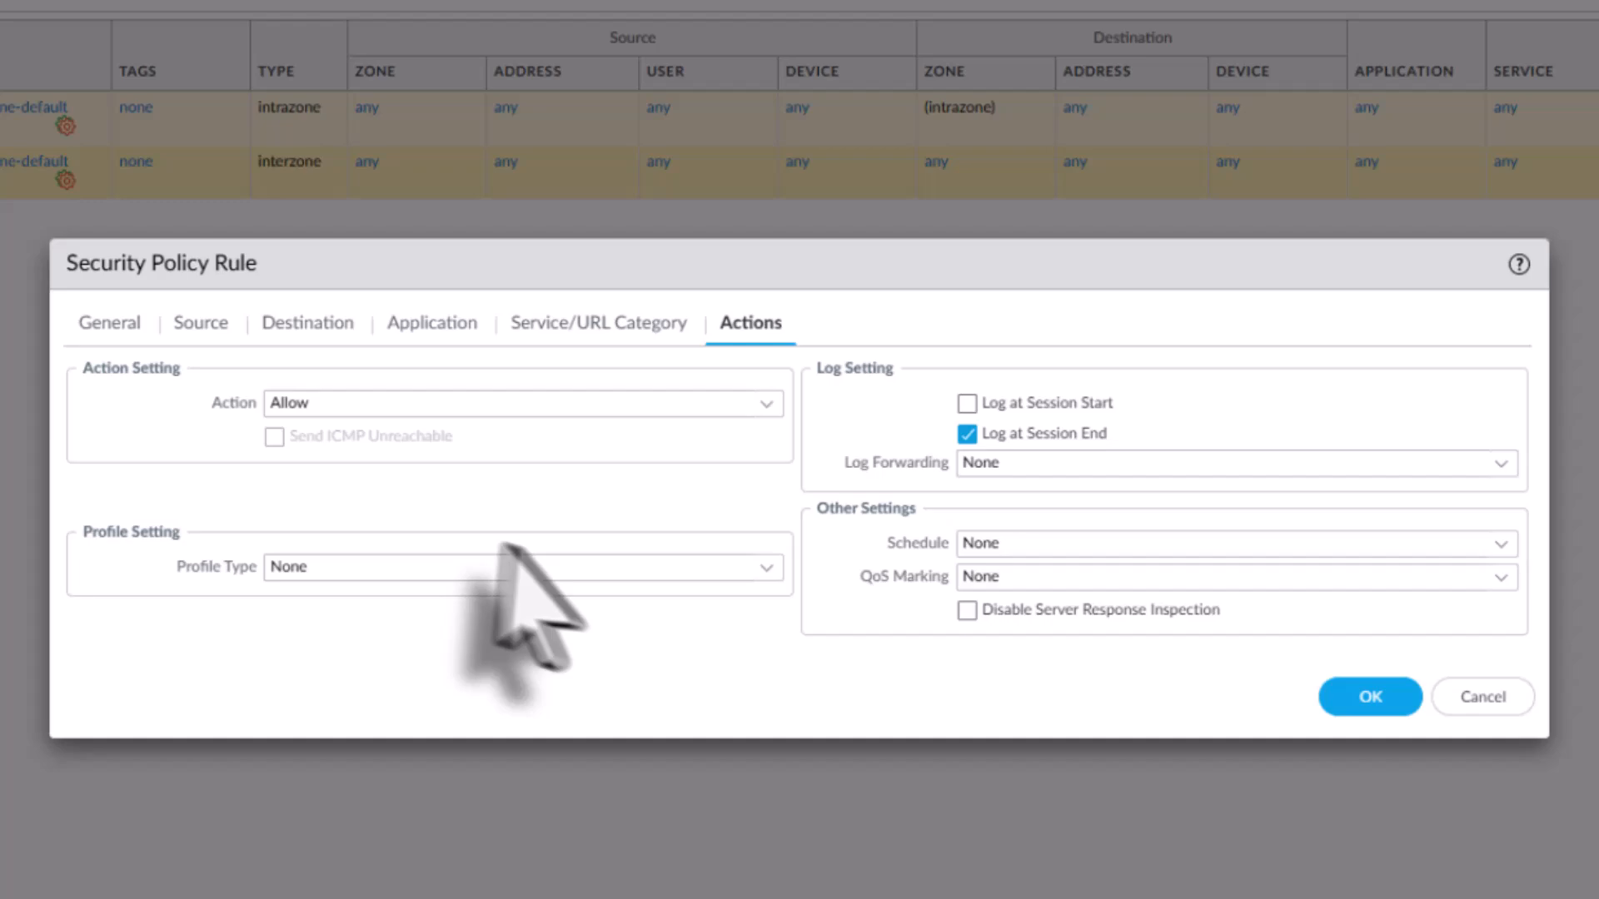
pyautogui.click(759, 568)
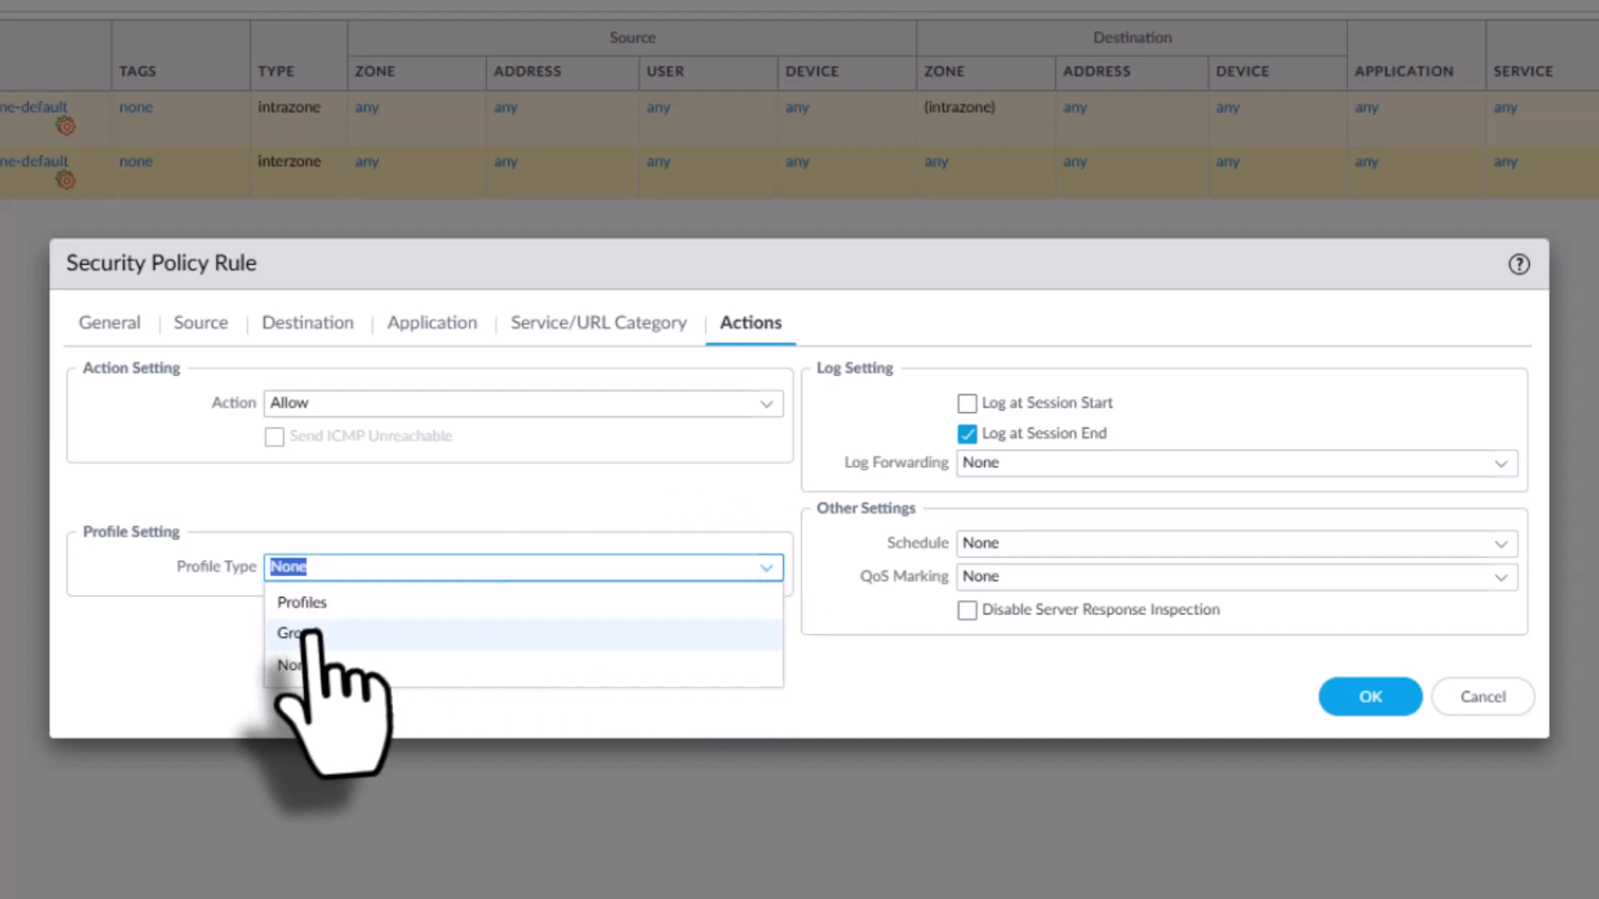
pyautogui.click(333, 604)
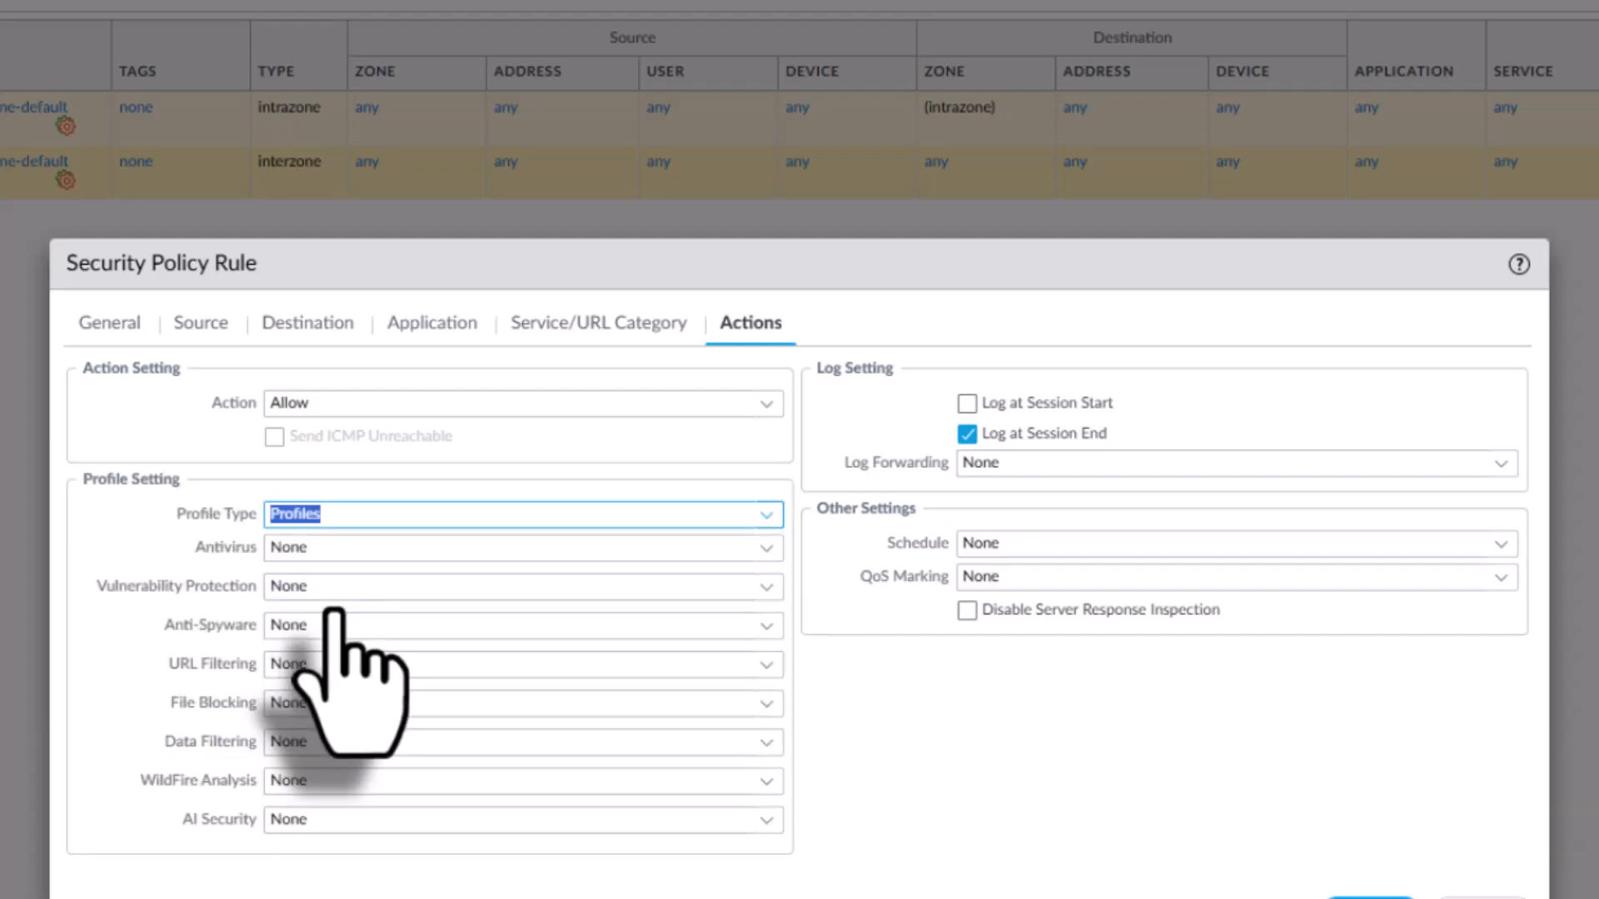
pyautogui.click(766, 548)
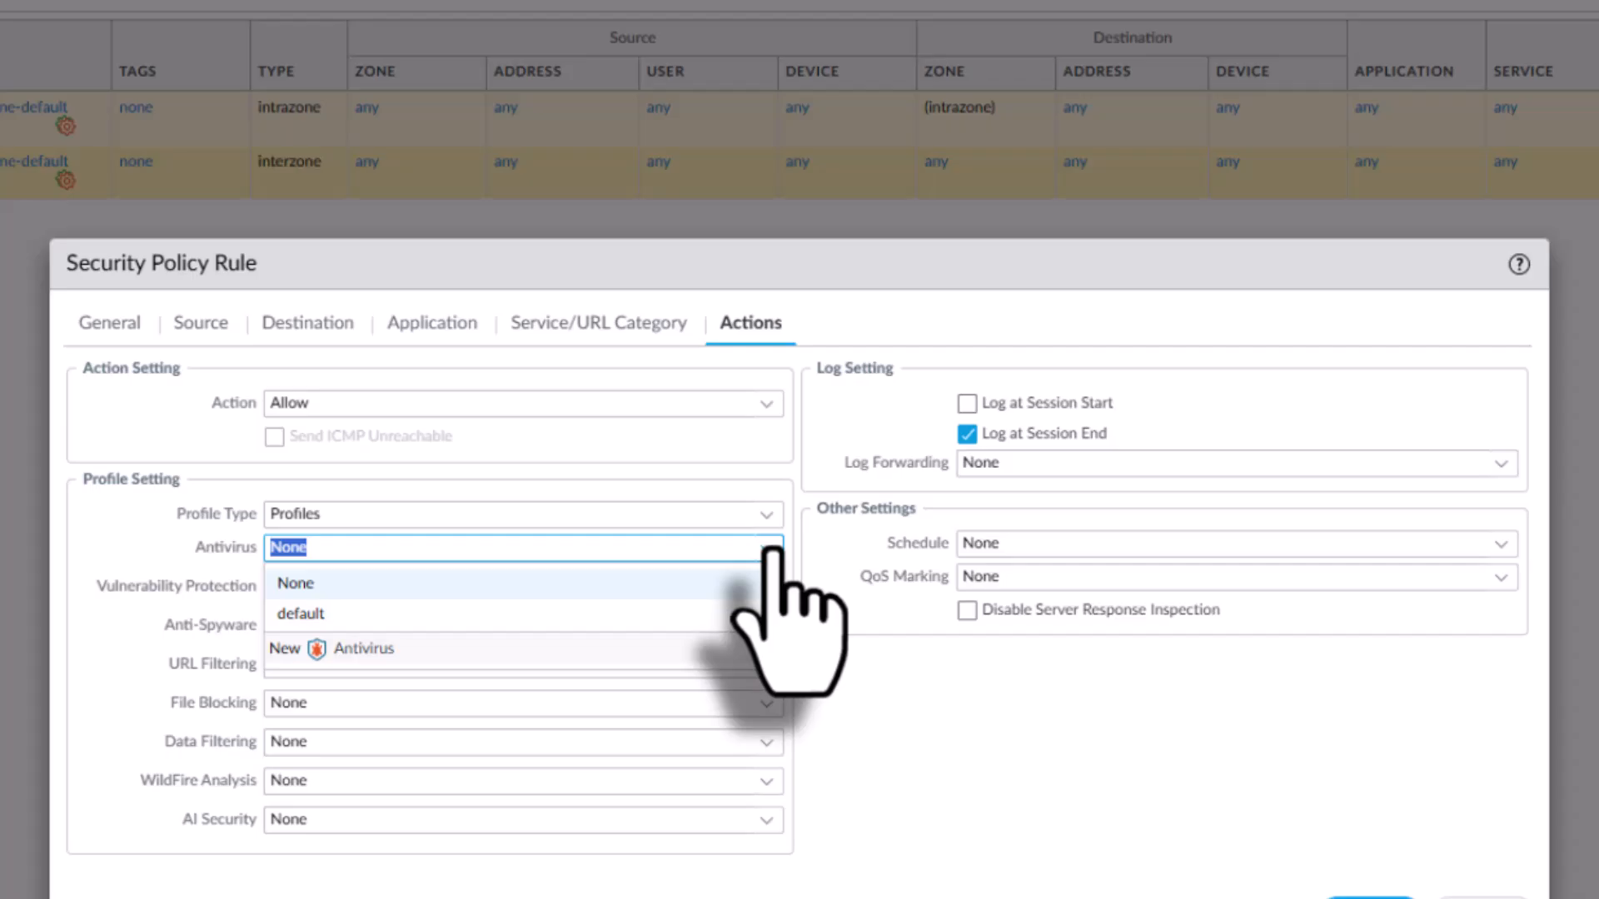
pyautogui.click(105, 543)
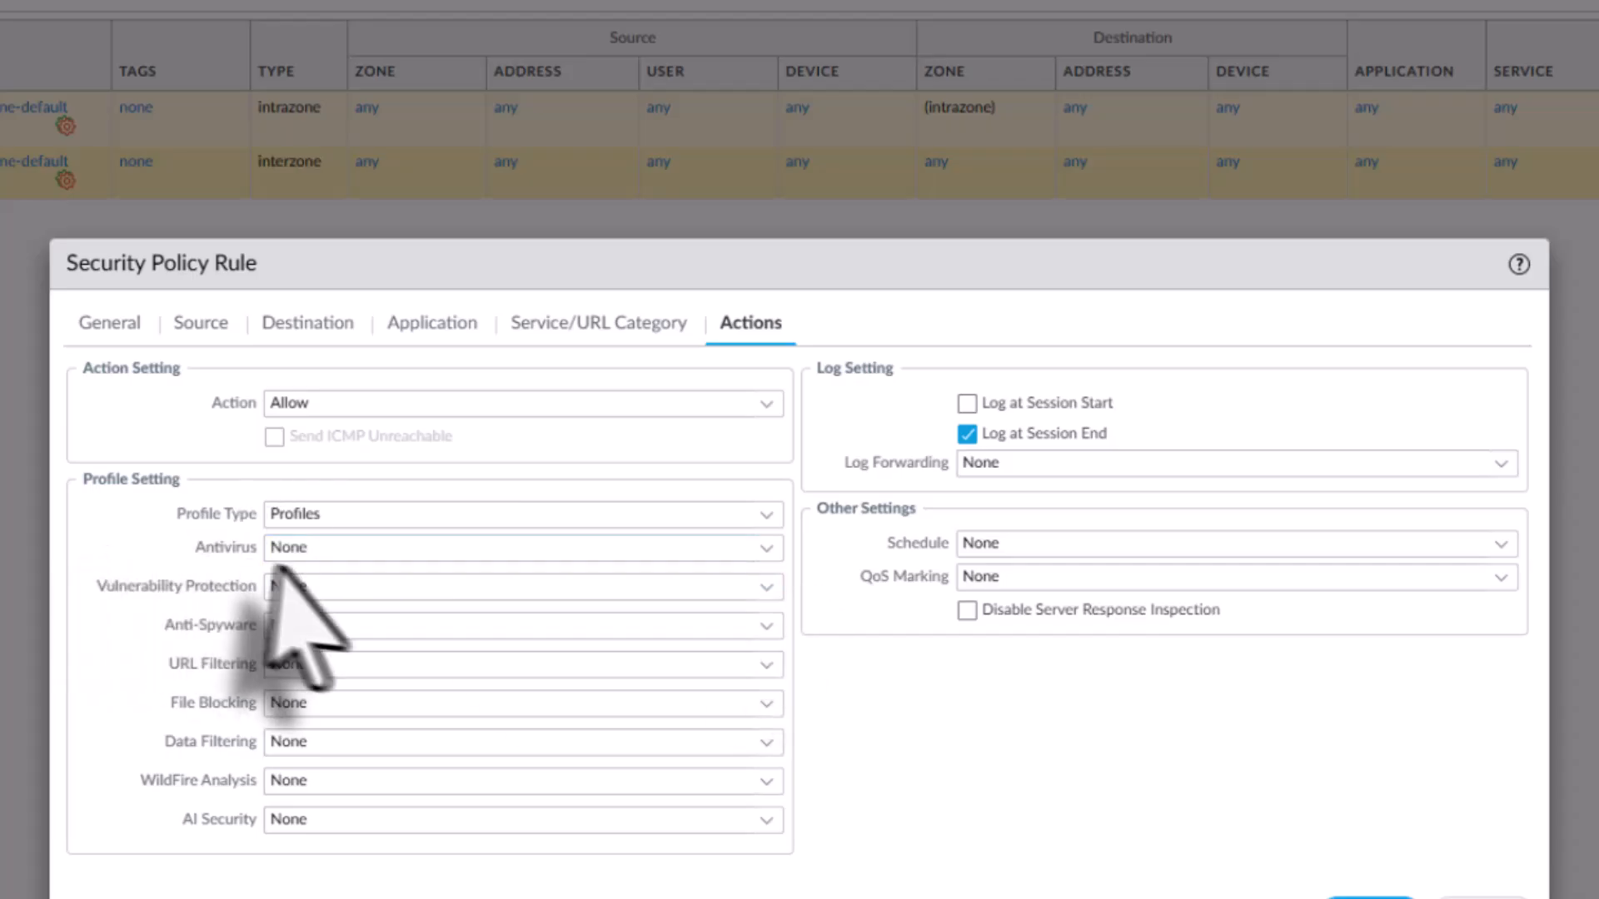
pyautogui.click(766, 514)
pyautogui.click(310, 613)
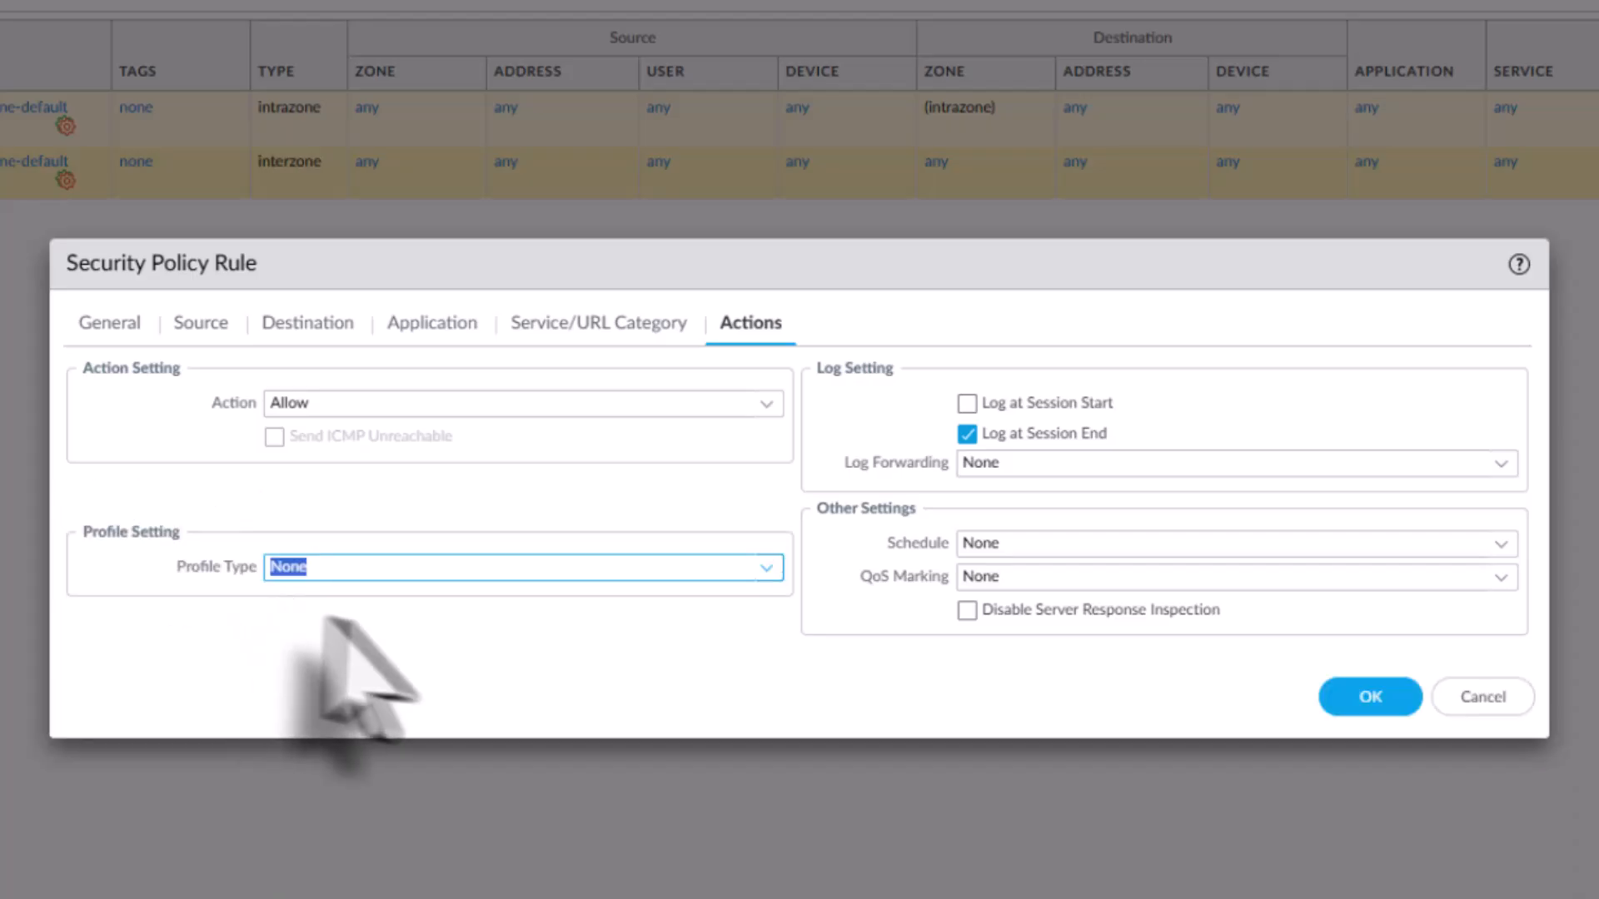
pyautogui.click(363, 627)
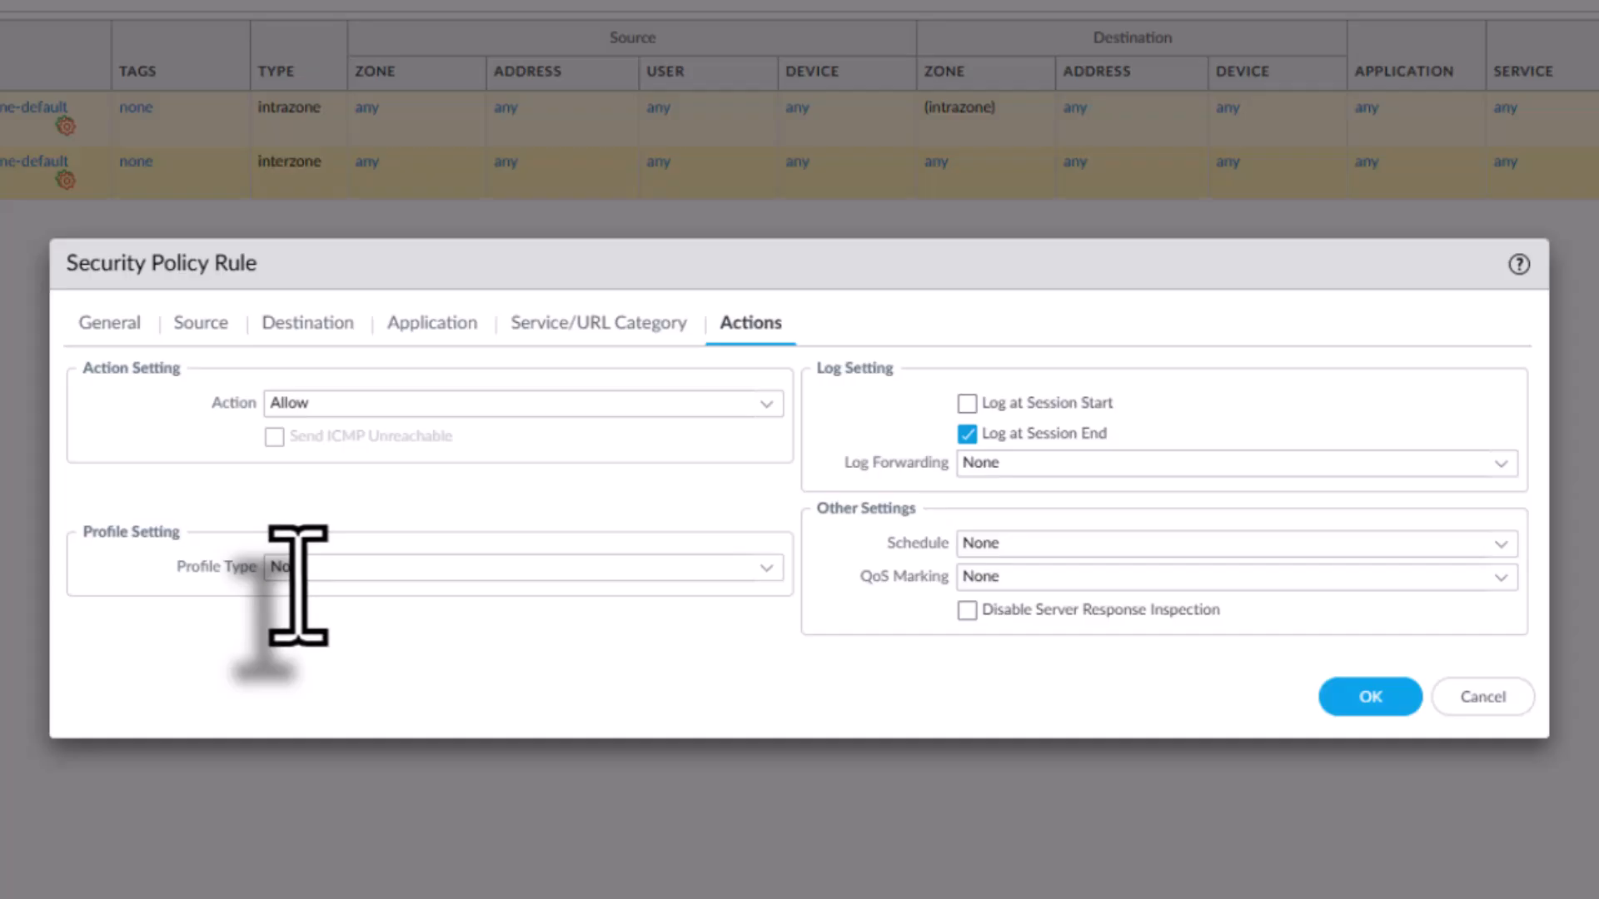
# Save the Allow-Internet-Rule and commit all changes to the firewall.
pyautogui.click(1376, 696)
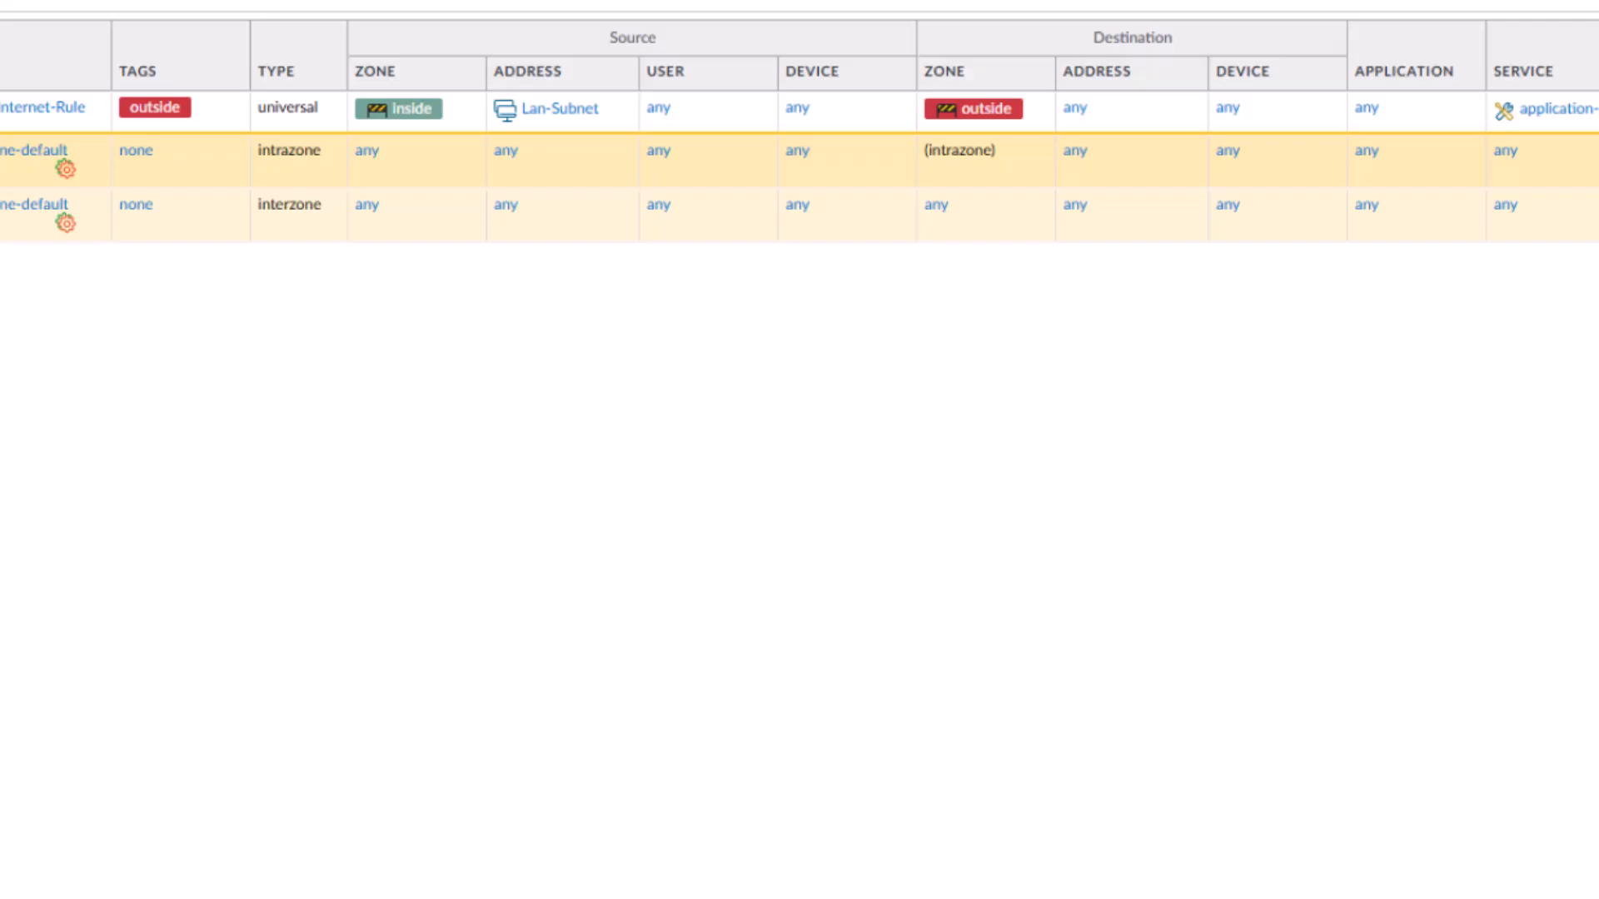
pyautogui.click(1541, 11)
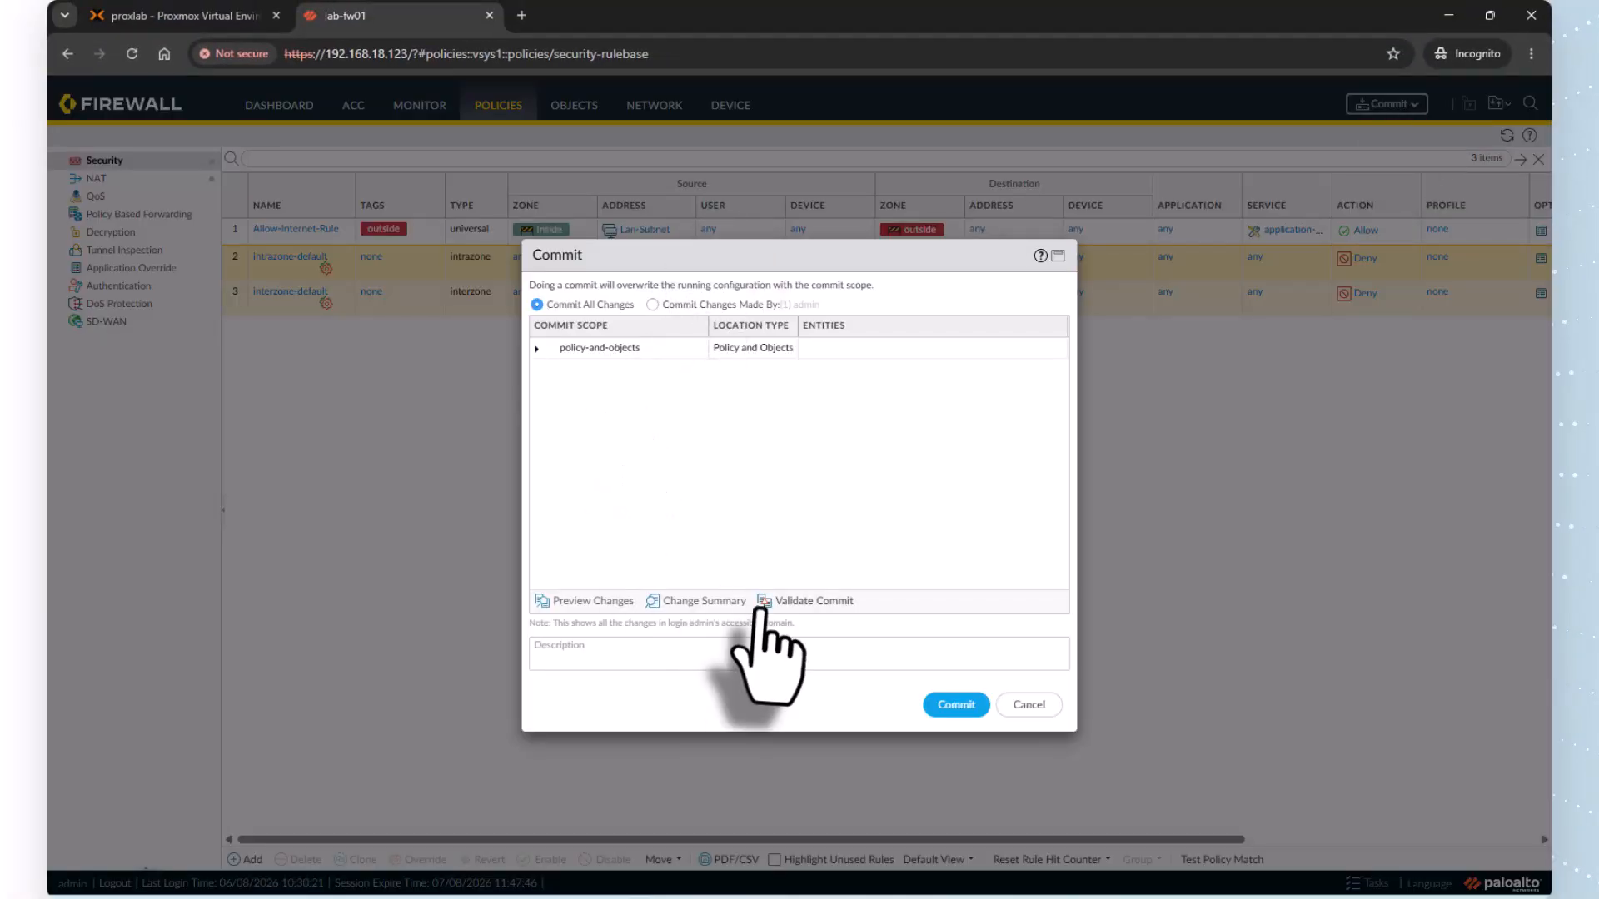
pyautogui.click(956, 704)
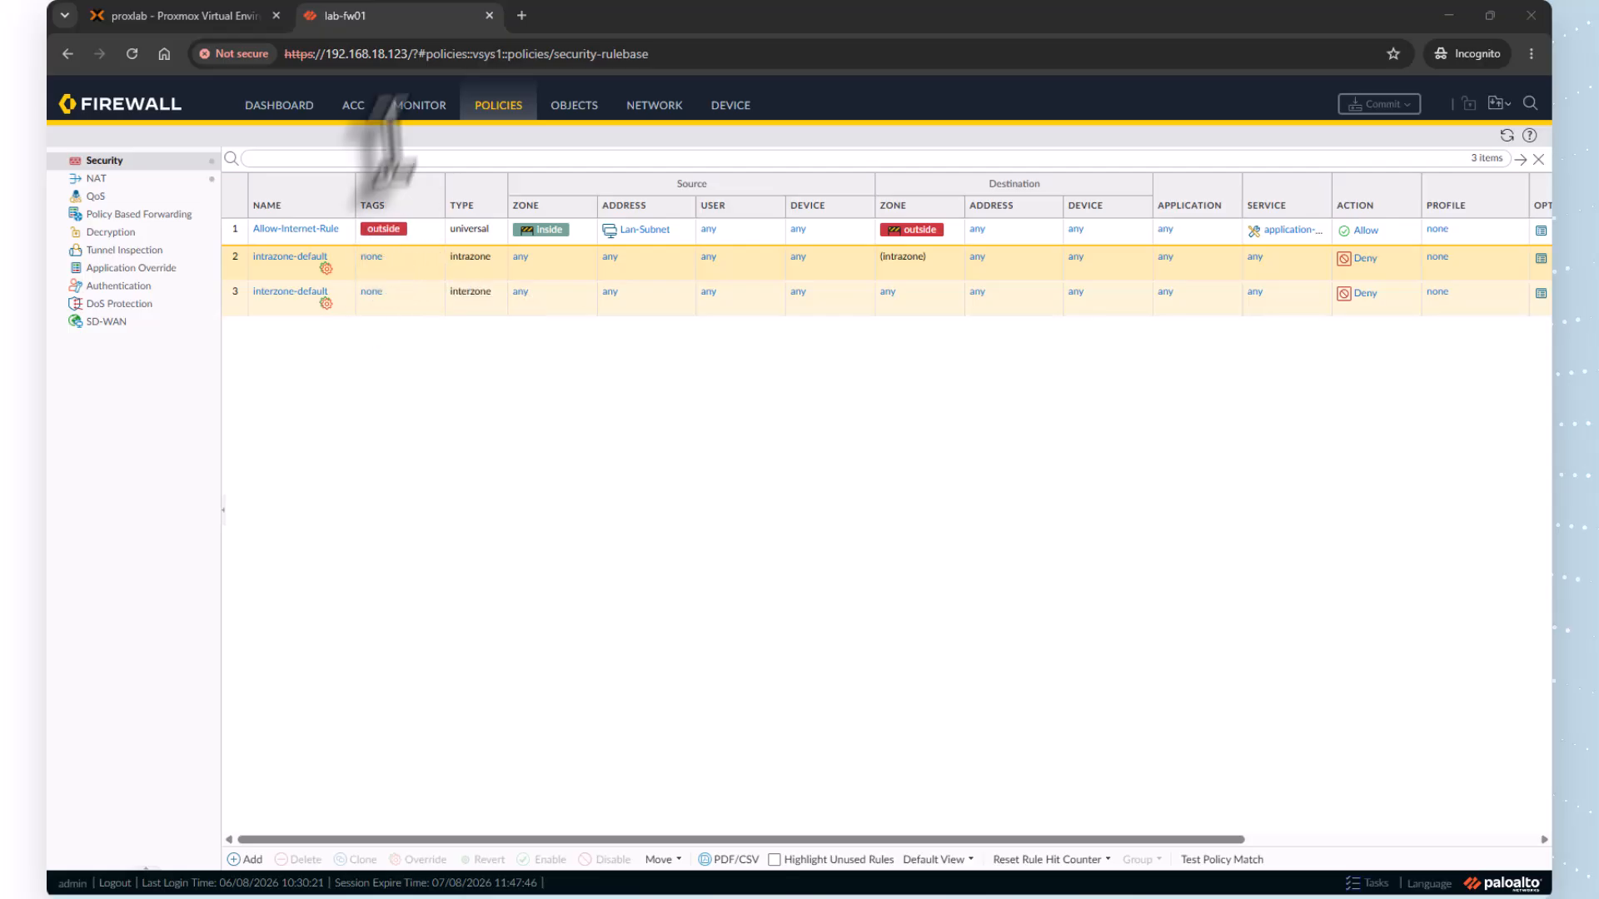
# Open the firewall's traffic log and refresh it.
pyautogui.click(419, 108)
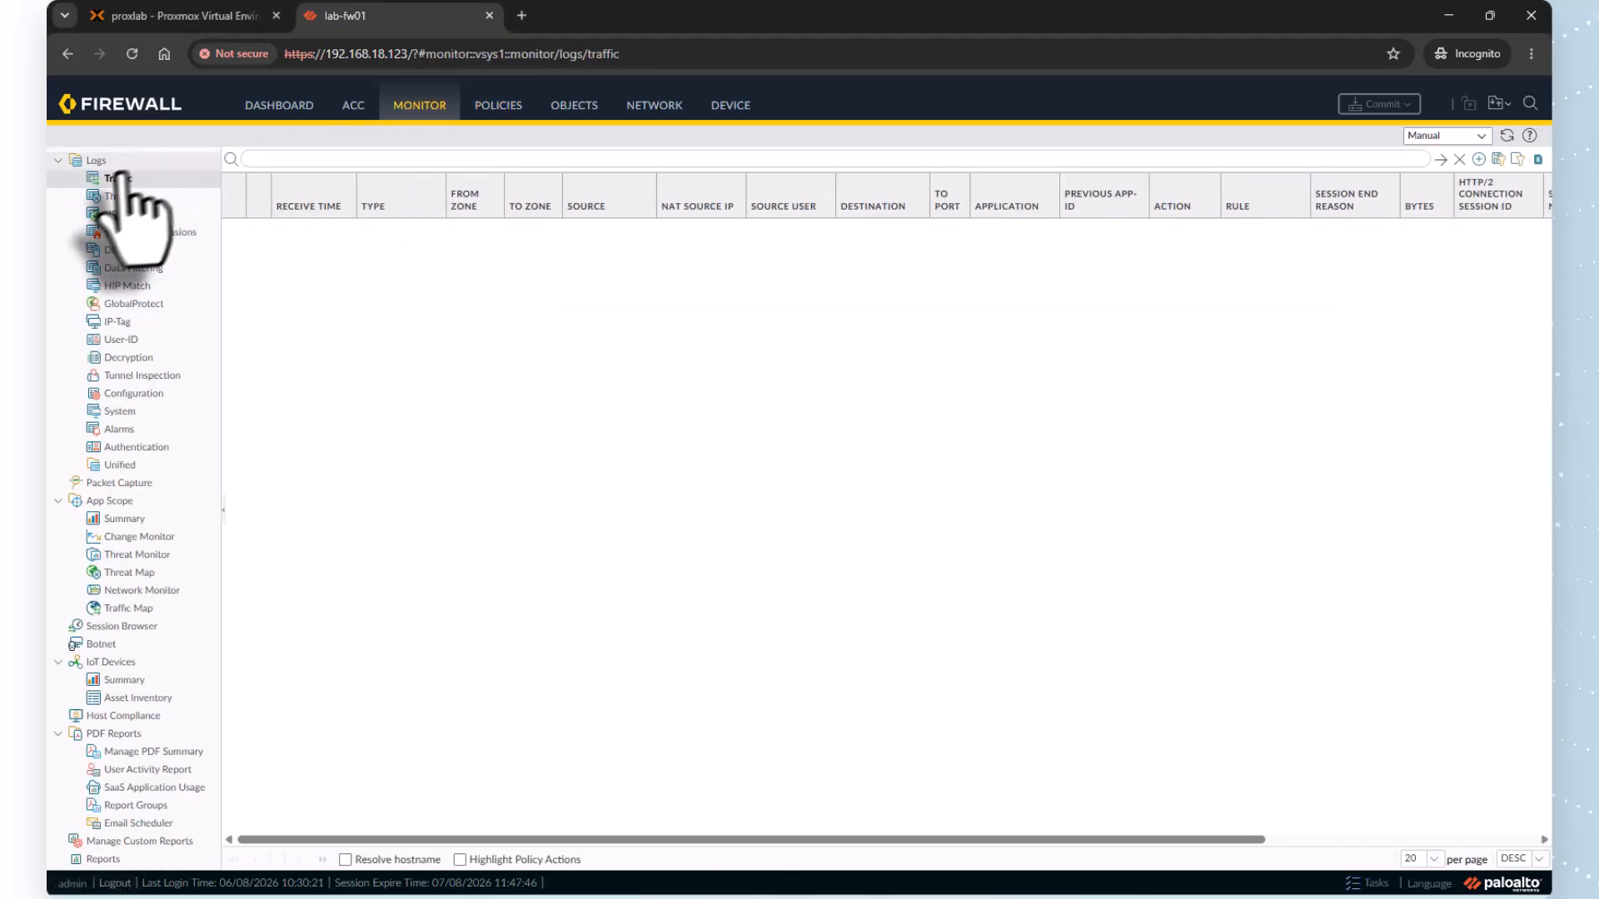
pyautogui.click(1506, 136)
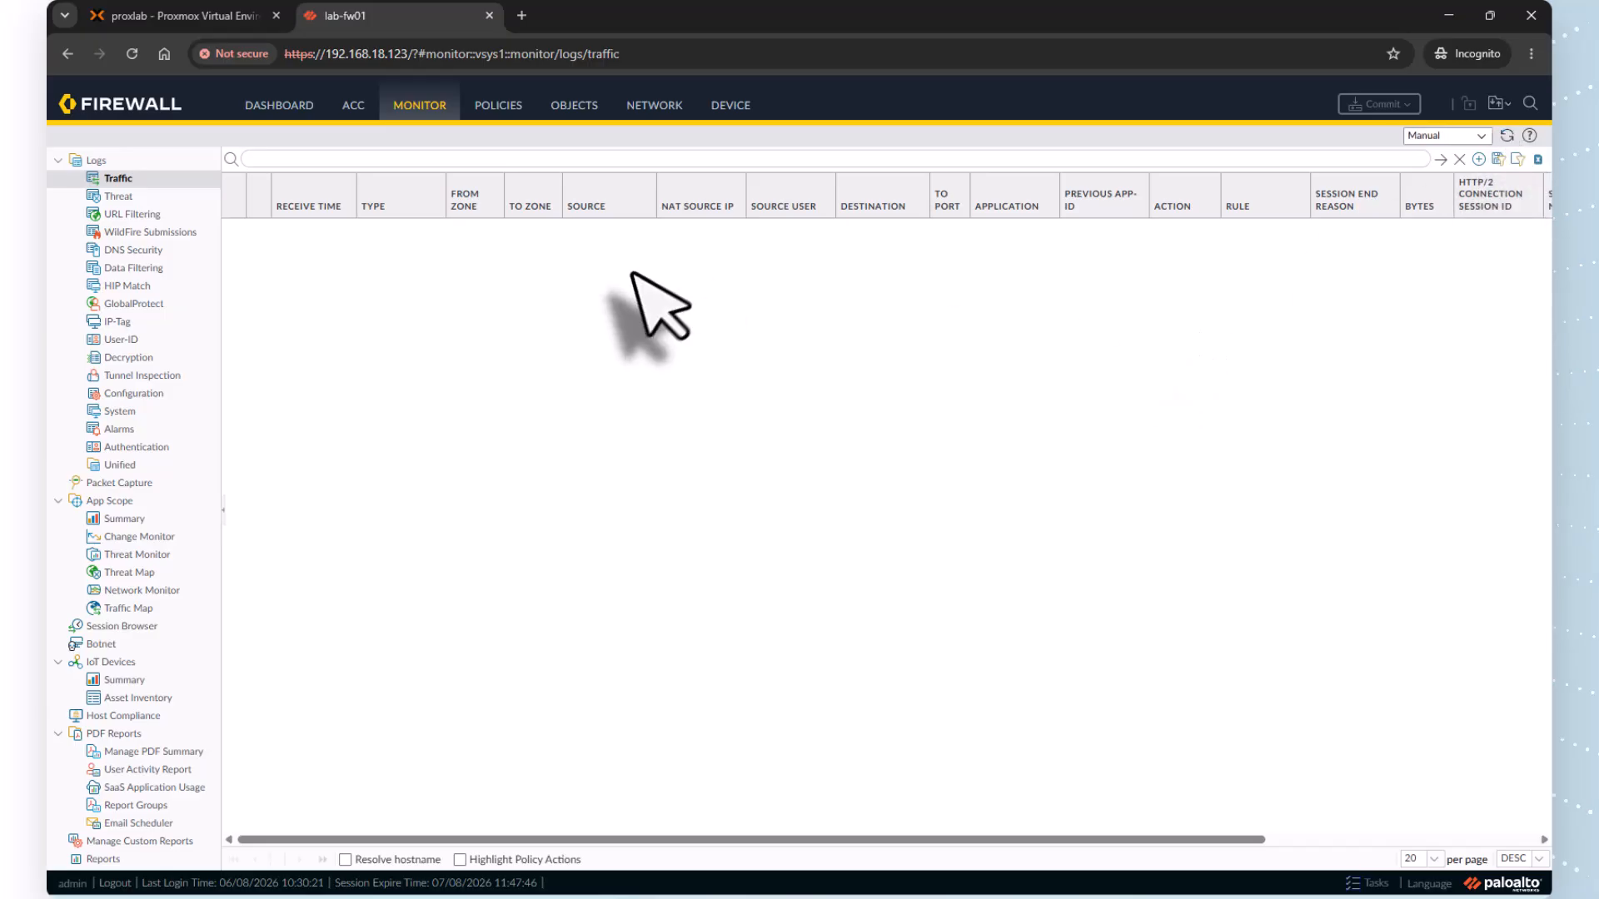
# Run ifconfig and ping 8.8.8.8 in a terminal on the lab-linux VM in Proxmox, and refresh the firewall's traffic log.
pyautogui.click(208, 23)
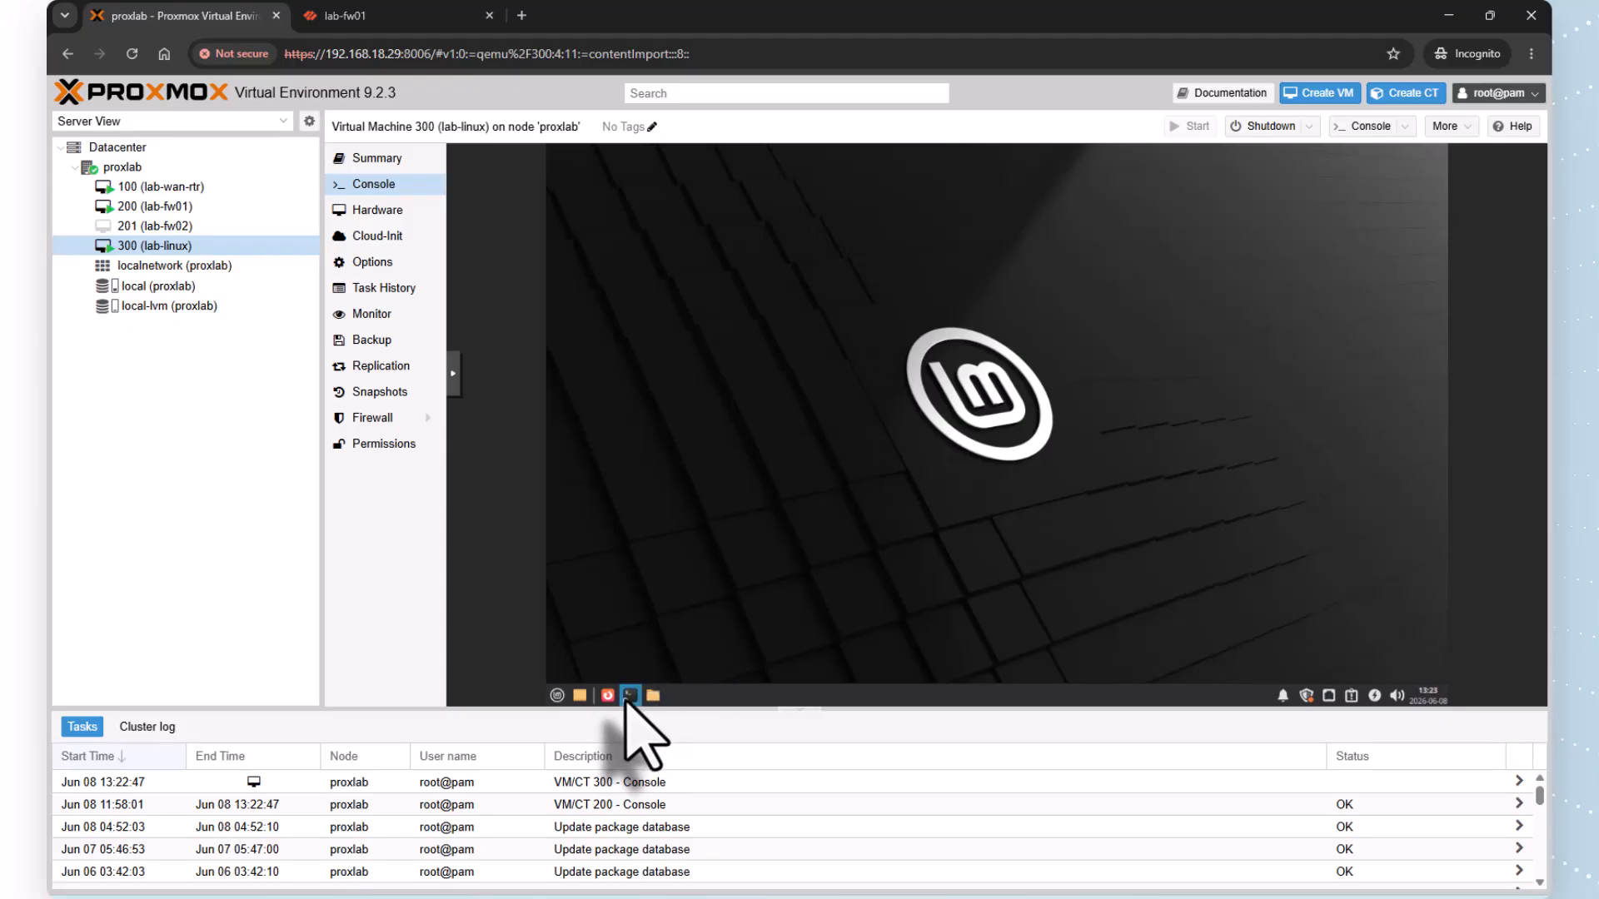
pyautogui.click(630, 695)
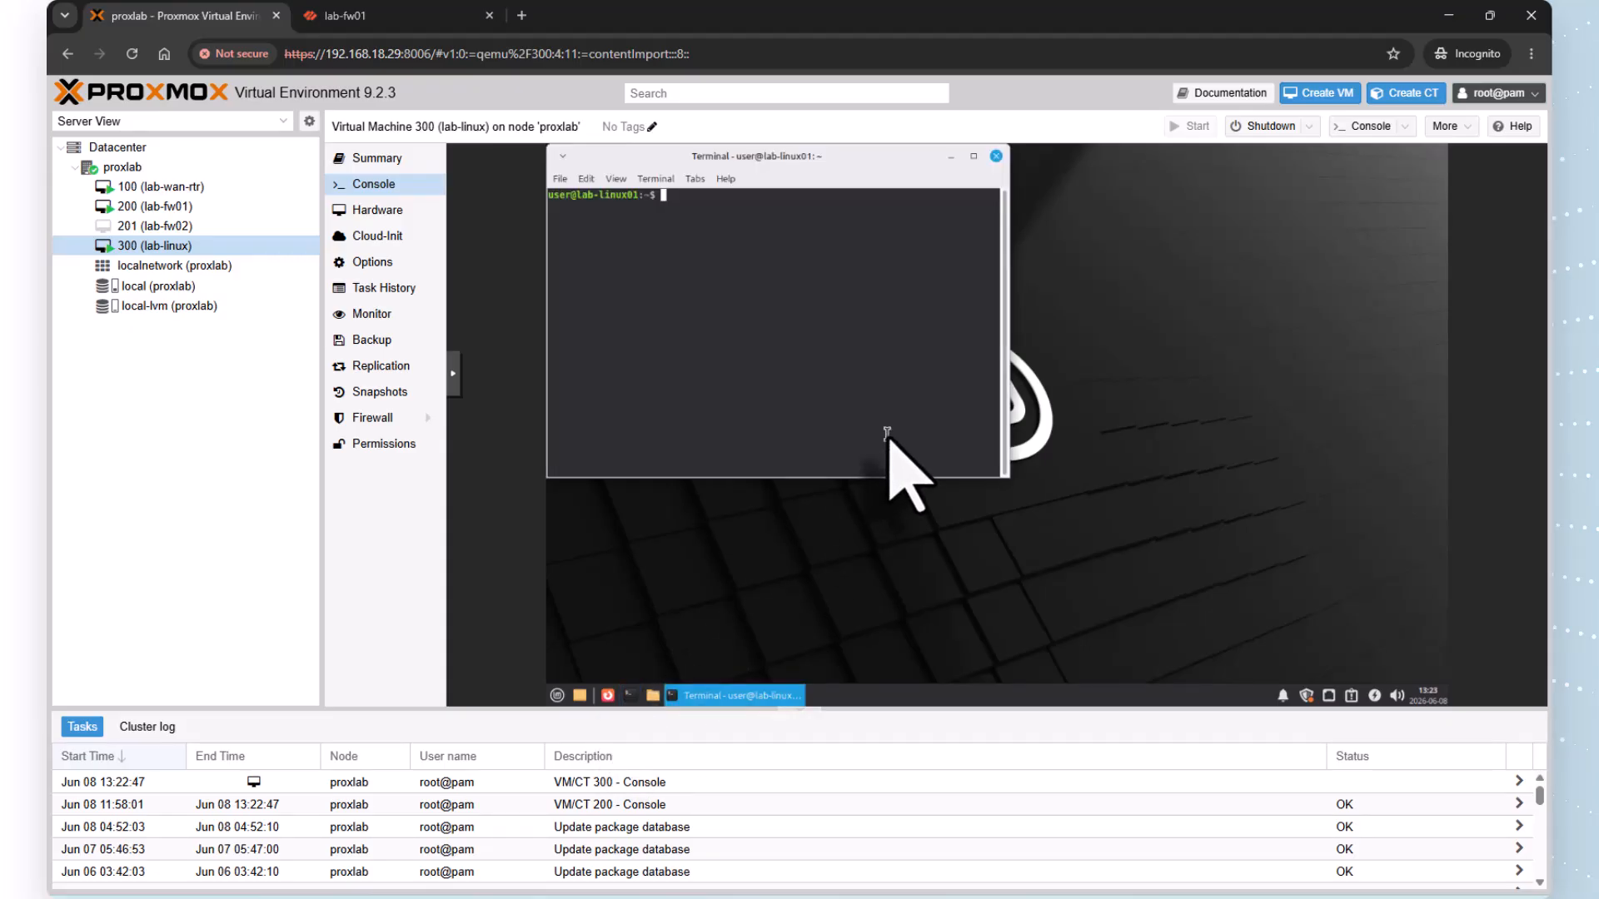
pyautogui.write('ifconfig')
pyautogui.press('Return')
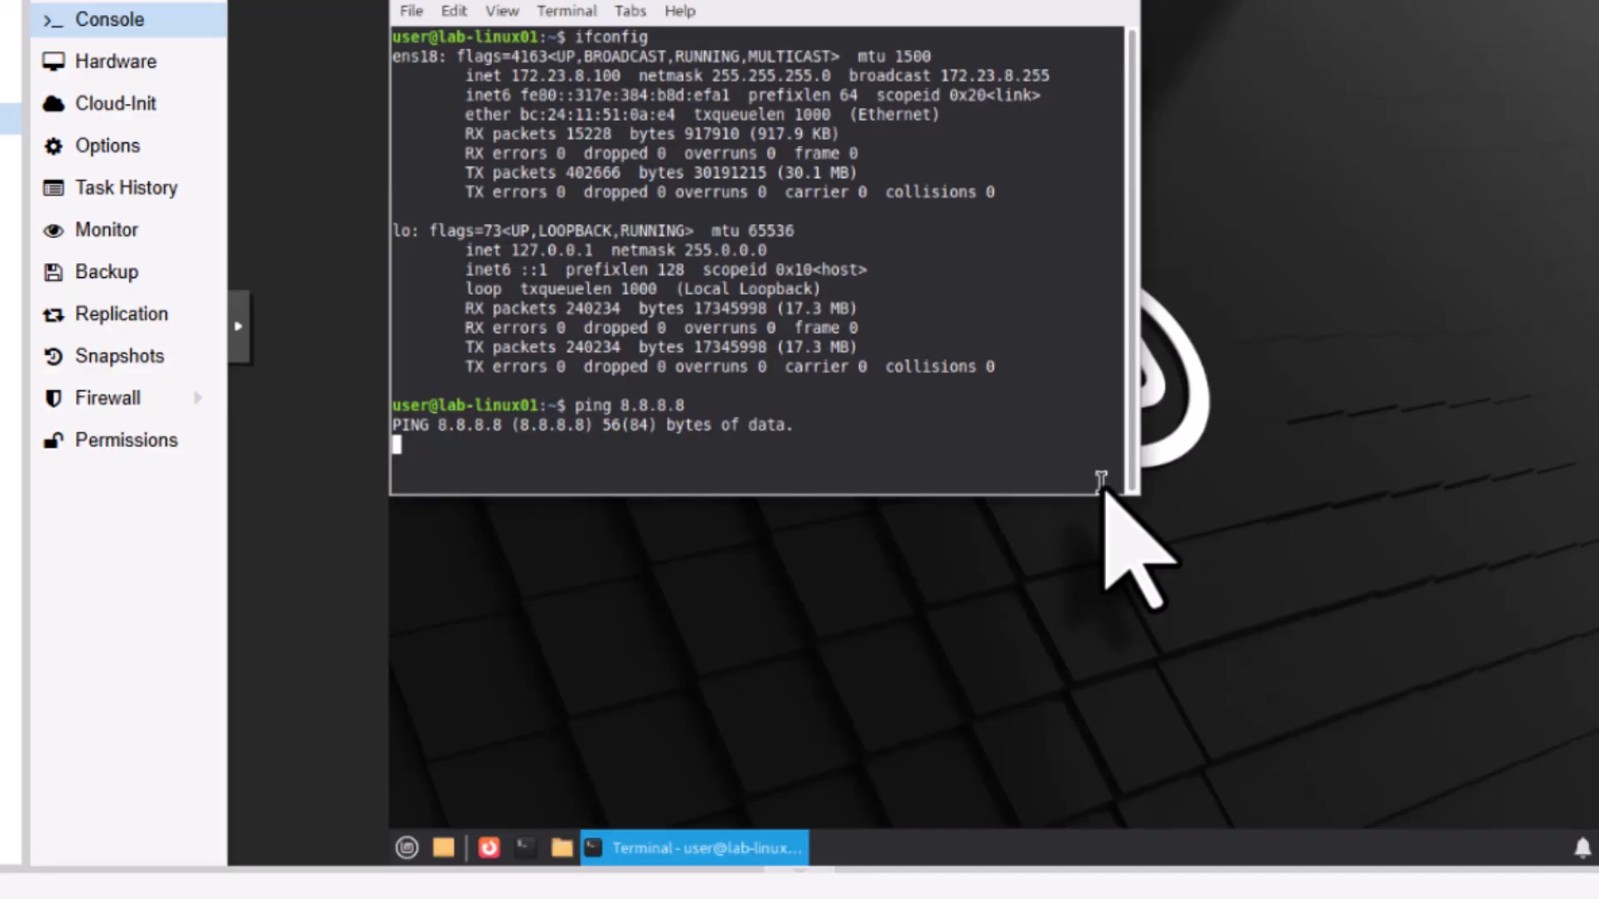
pyautogui.hotkey('ctrl', 'c')
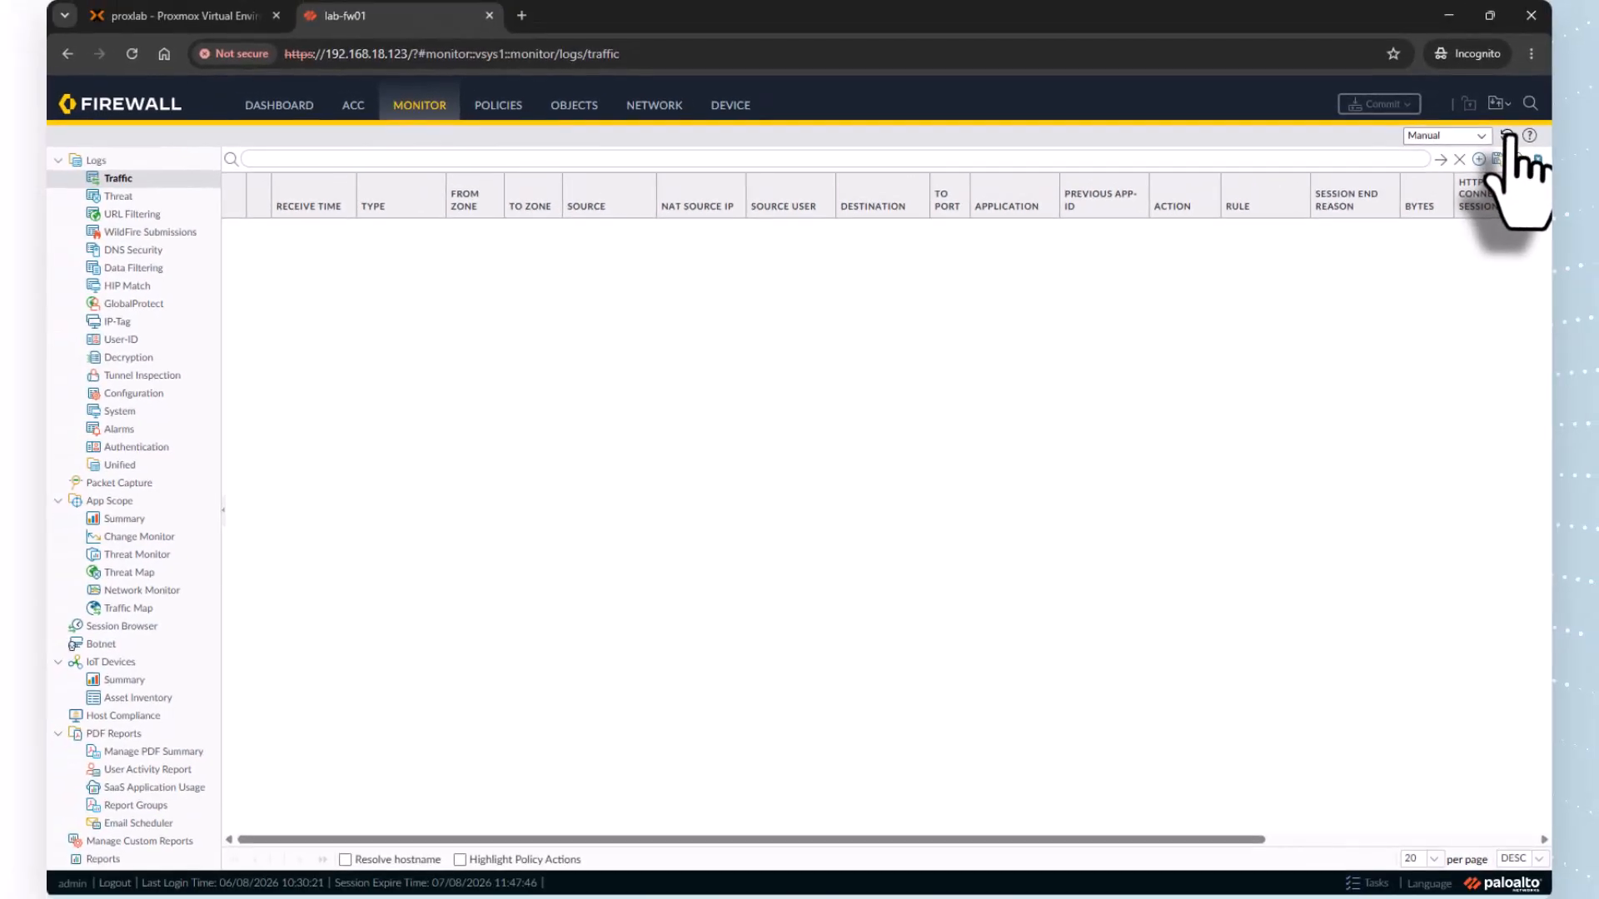
pyautogui.click(1508, 136)
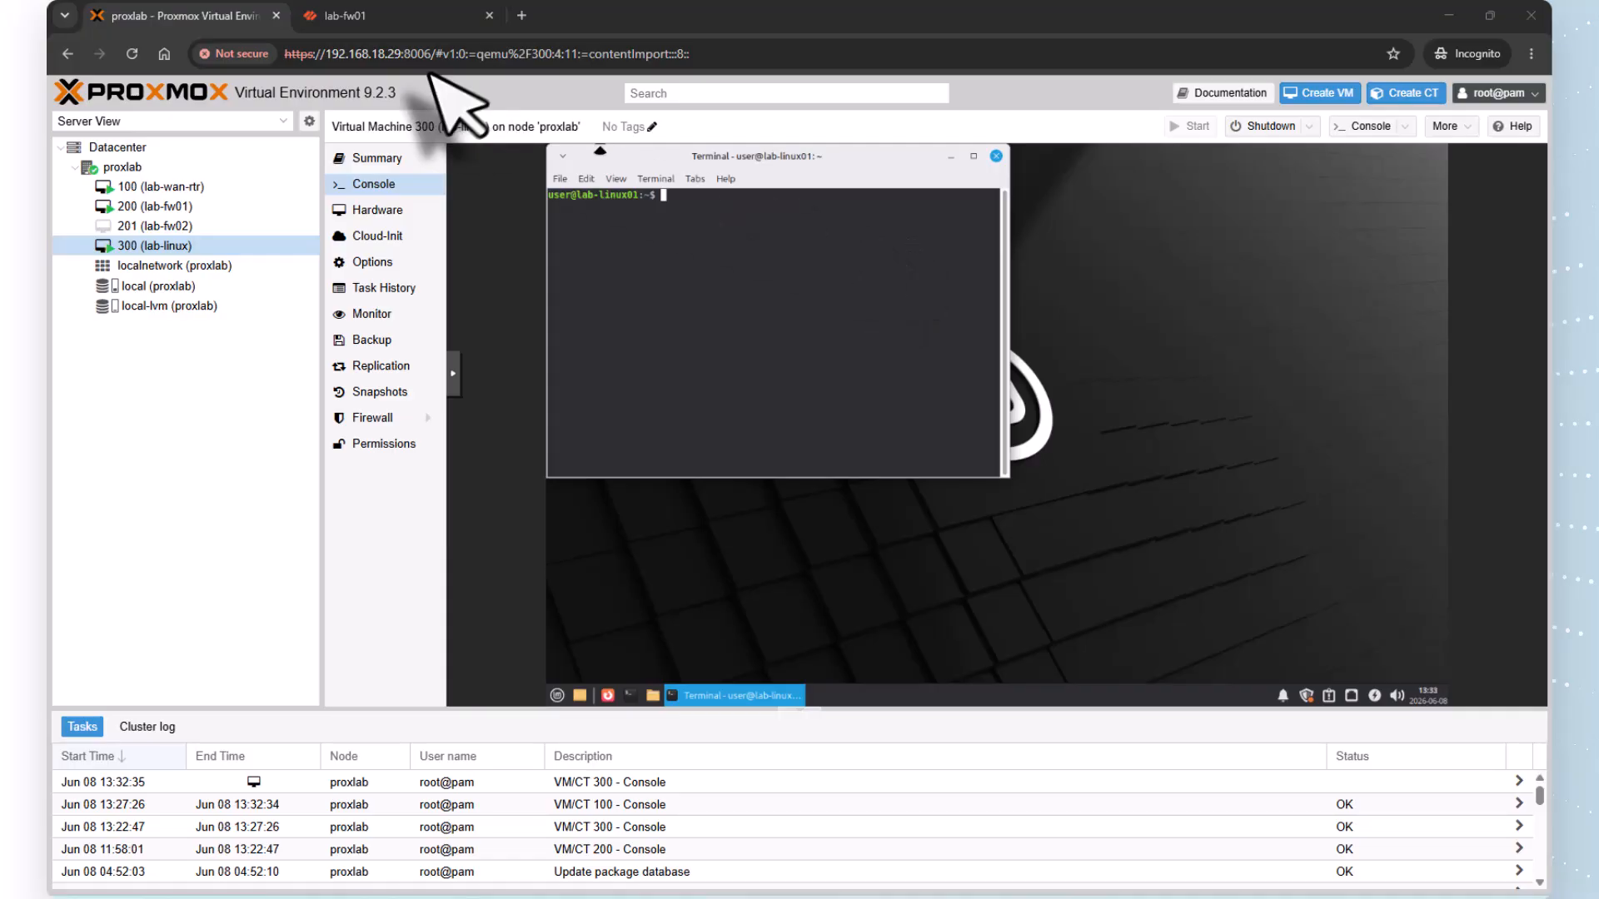
# Switch to the firewall and examine the IPv4 static routes of the default-router logical router without changing them.
pyautogui.click(382, 18)
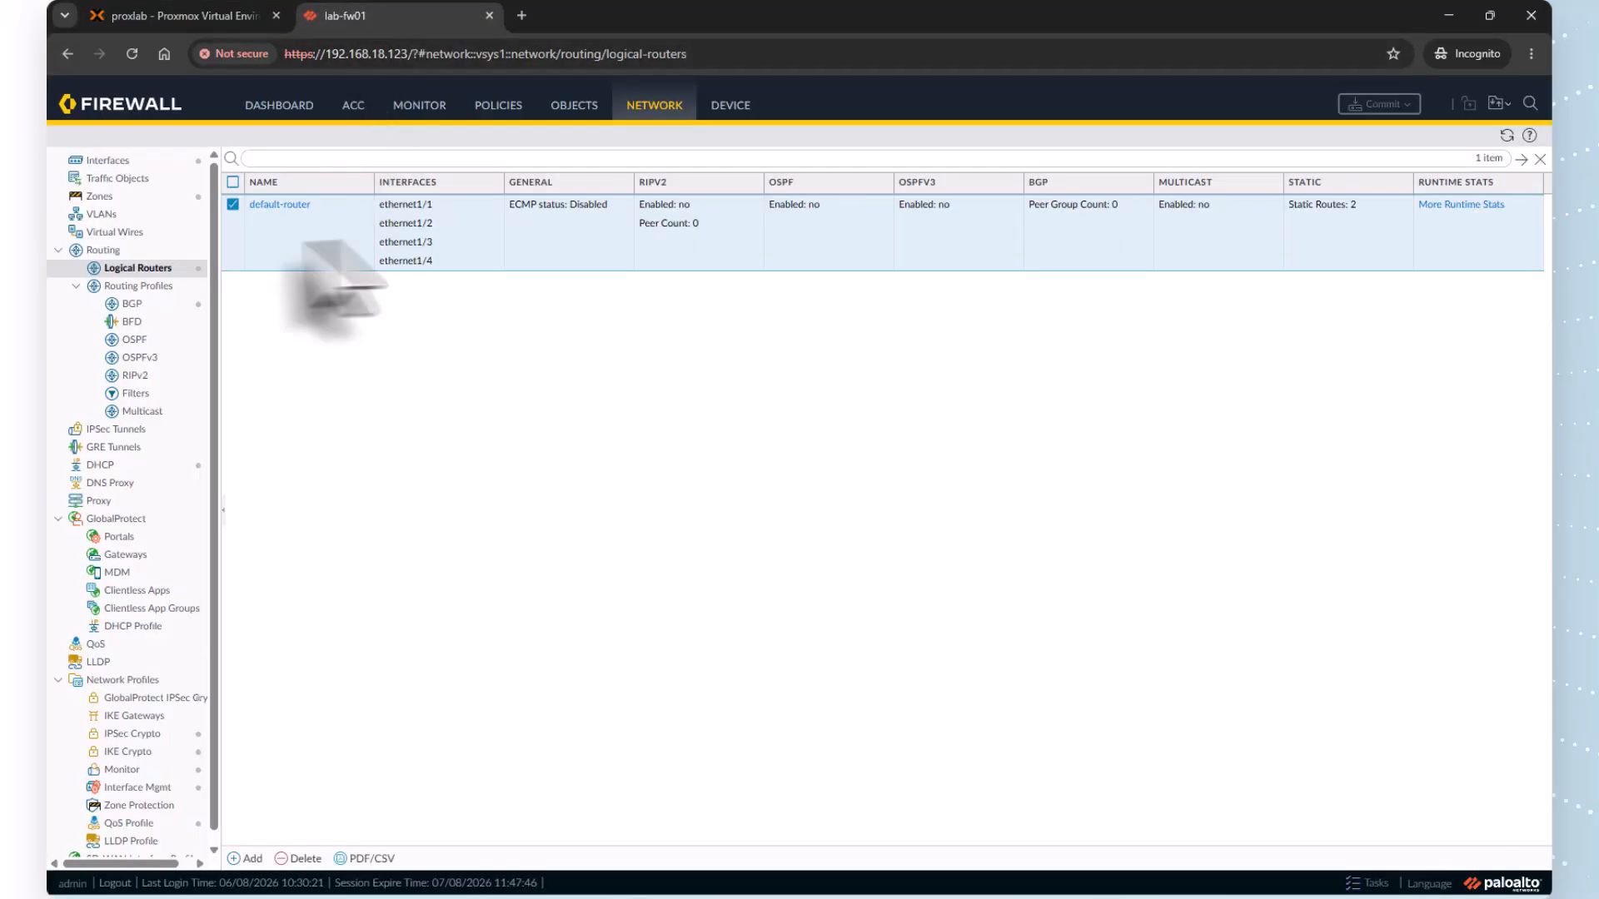
pyautogui.click(268, 208)
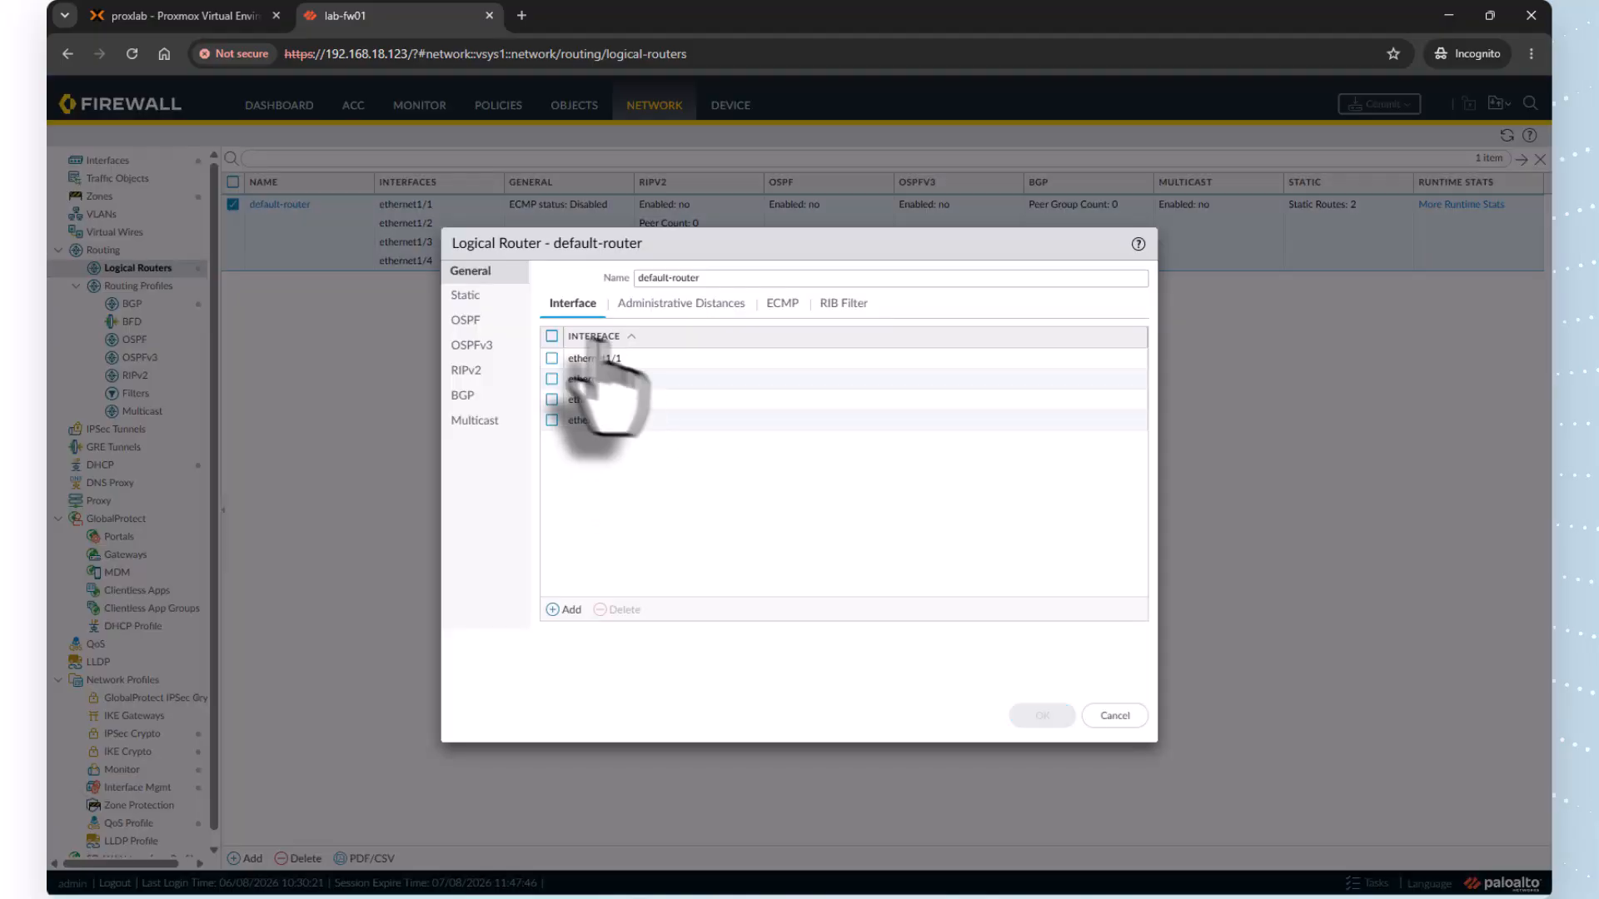
pyautogui.click(473, 302)
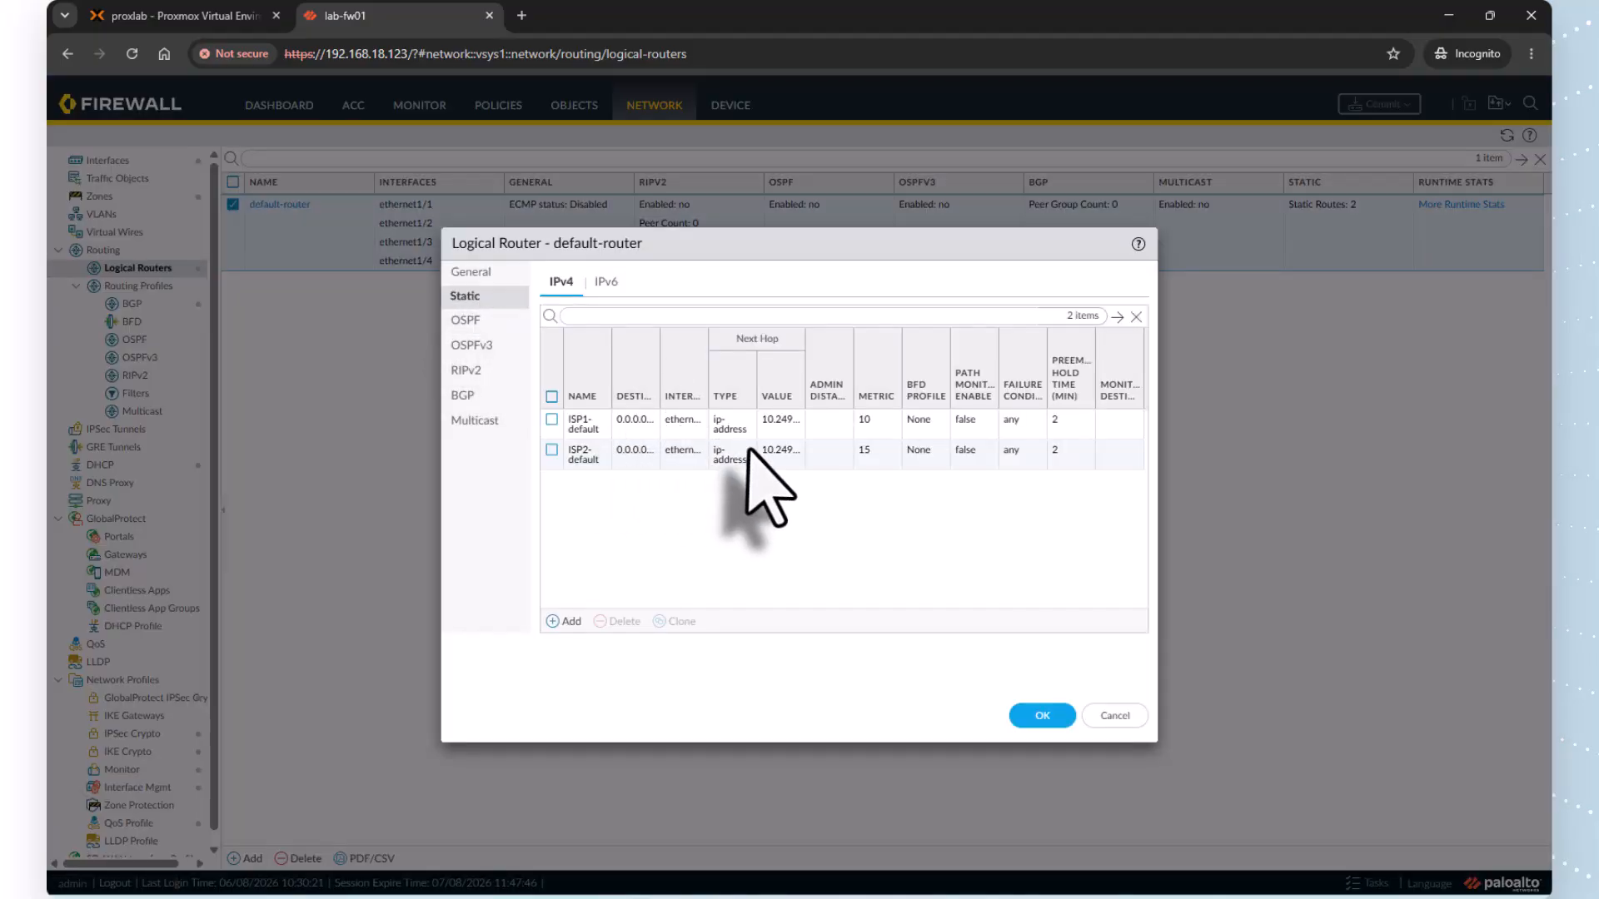
pyautogui.click(1115, 716)
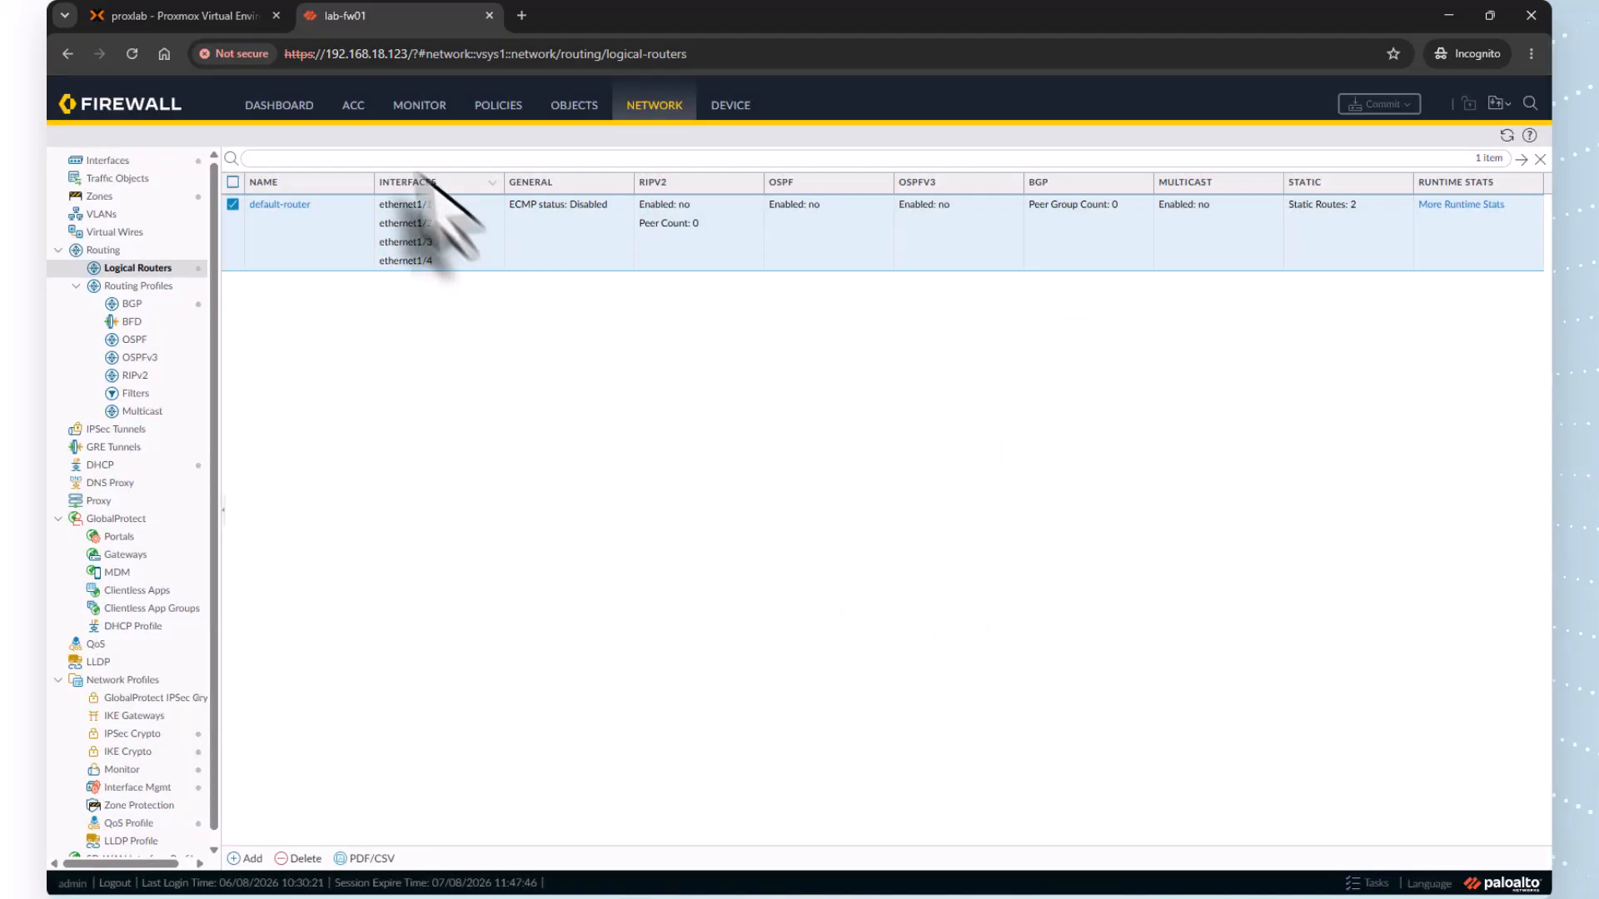
# Ping 8.8.8.8 from the lab-linux terminal in Proxmox, and examine the firewall's traffic log for the test traffic.
pyautogui.click(212, 16)
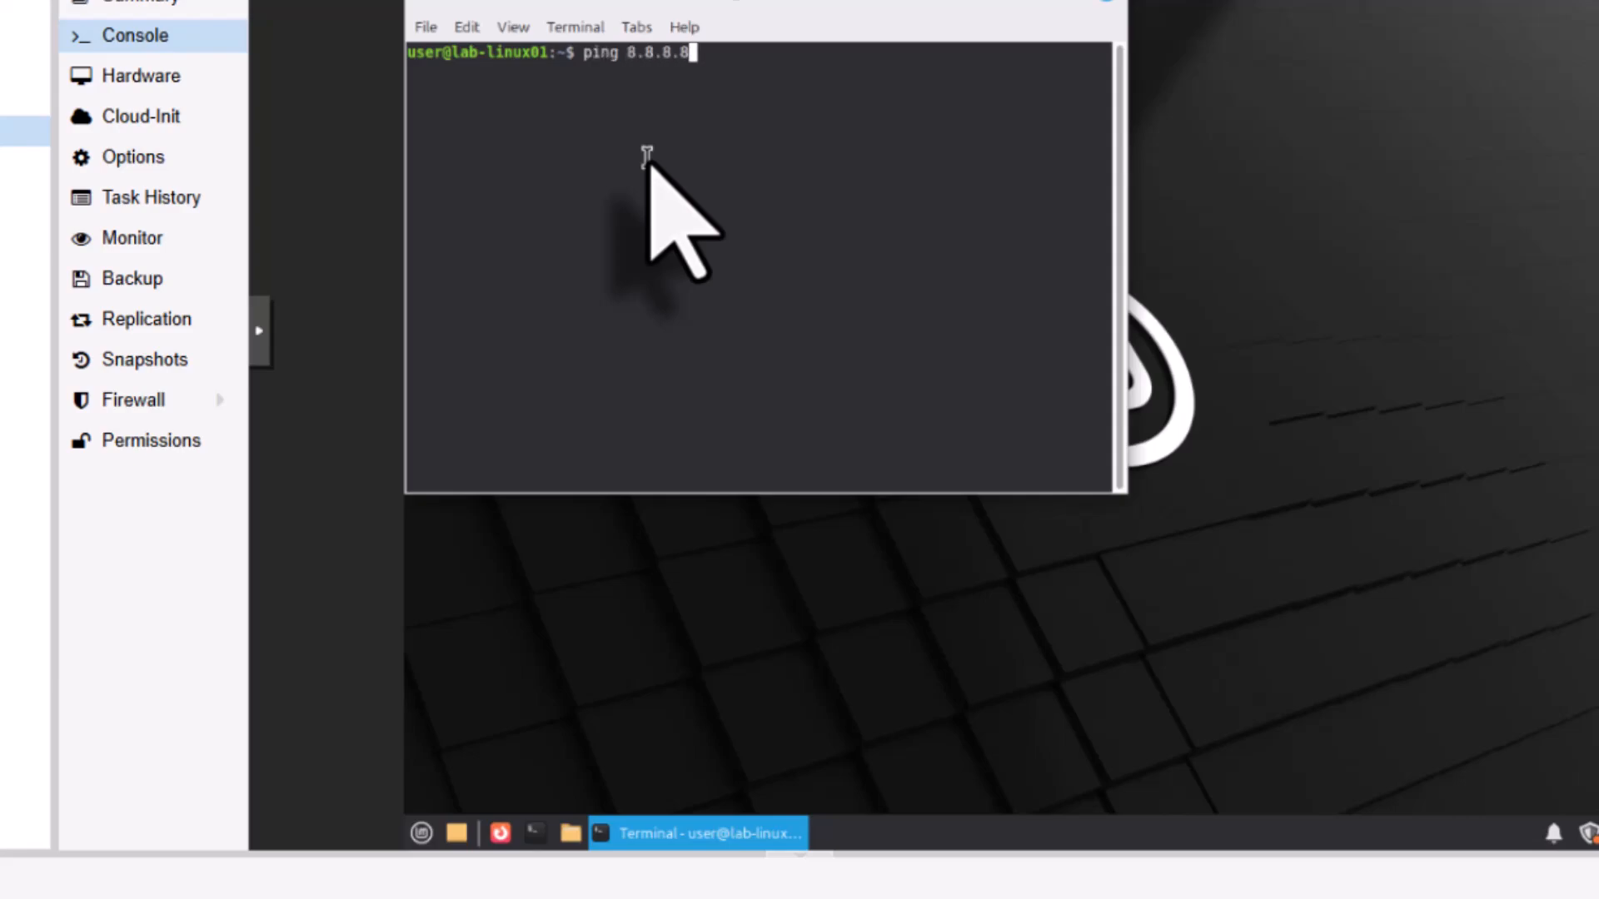
pyautogui.press('Return')
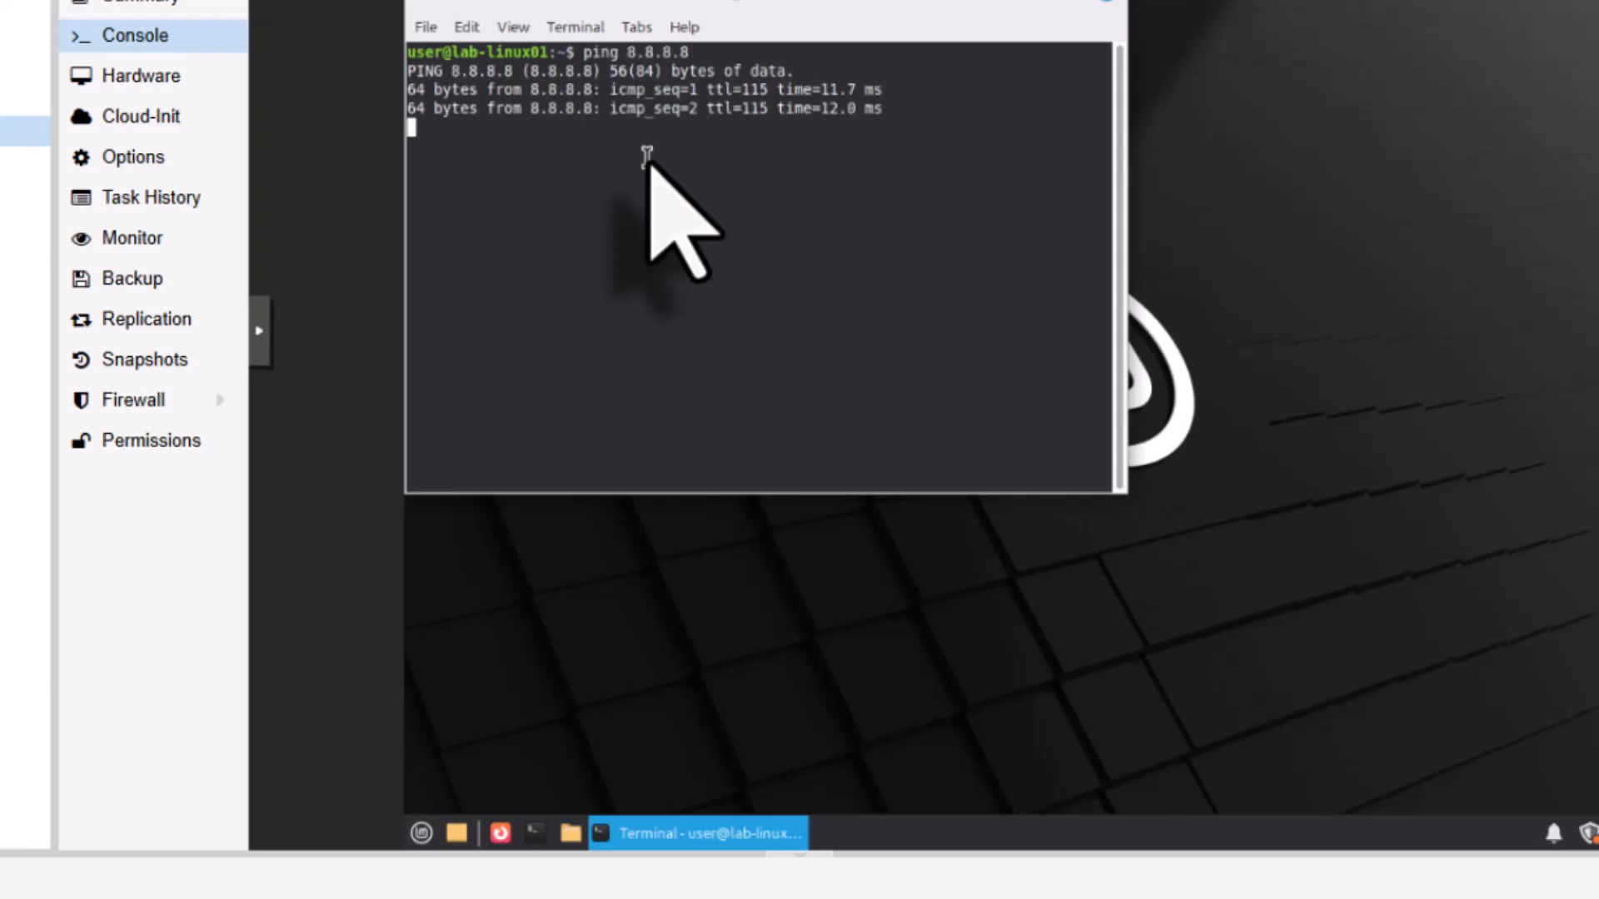
pyautogui.hotkey('ctrl', 'c')
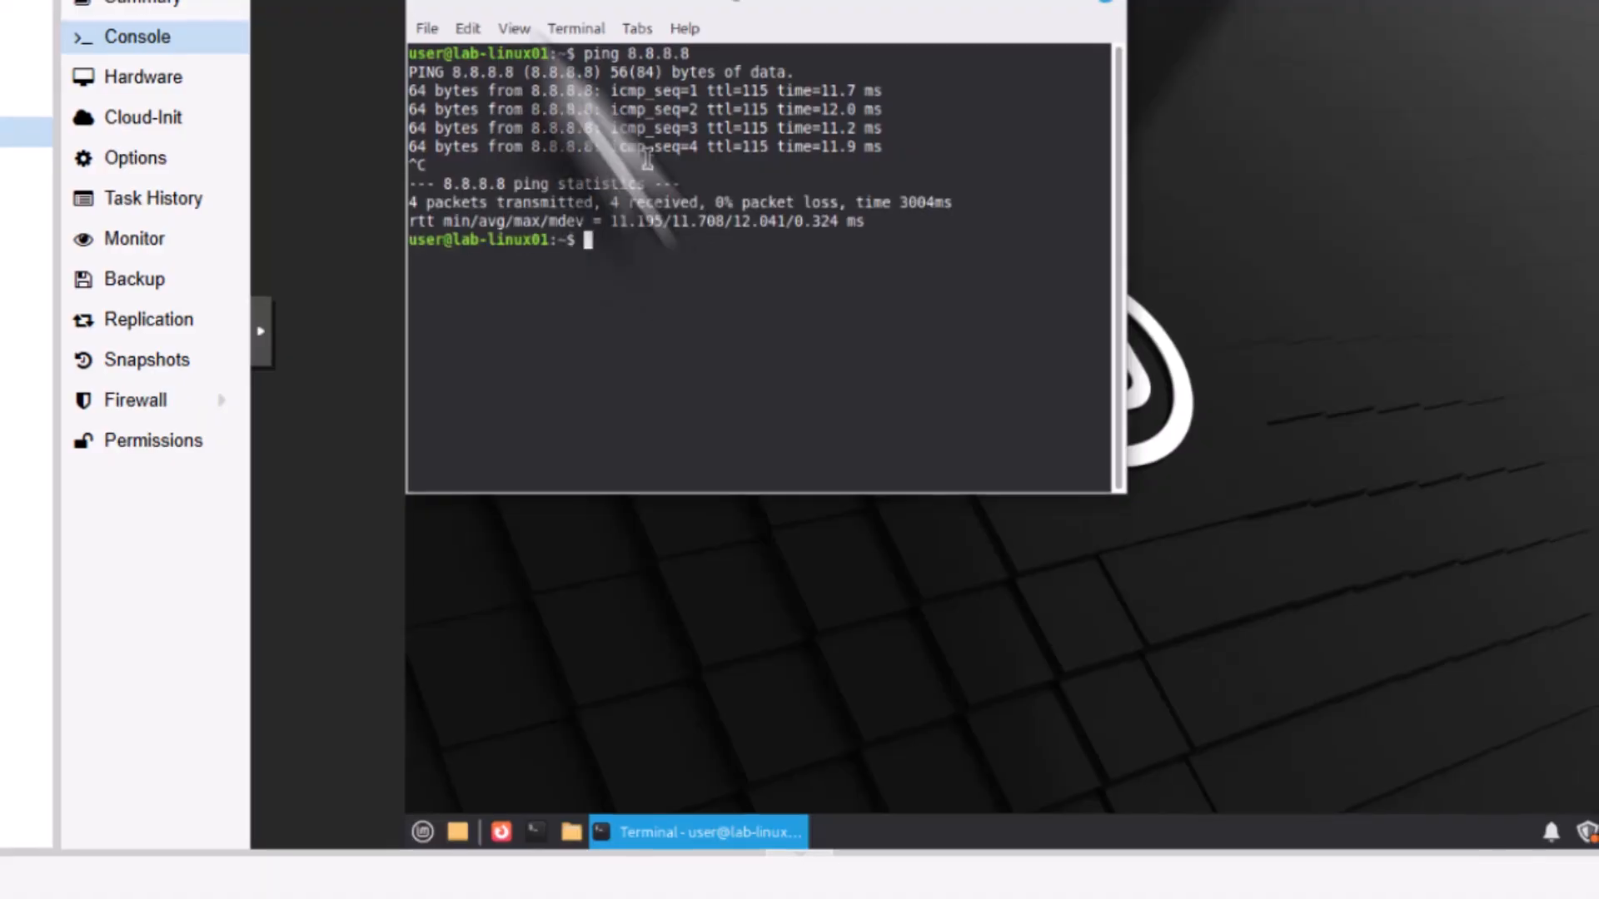
pyautogui.click(412, 17)
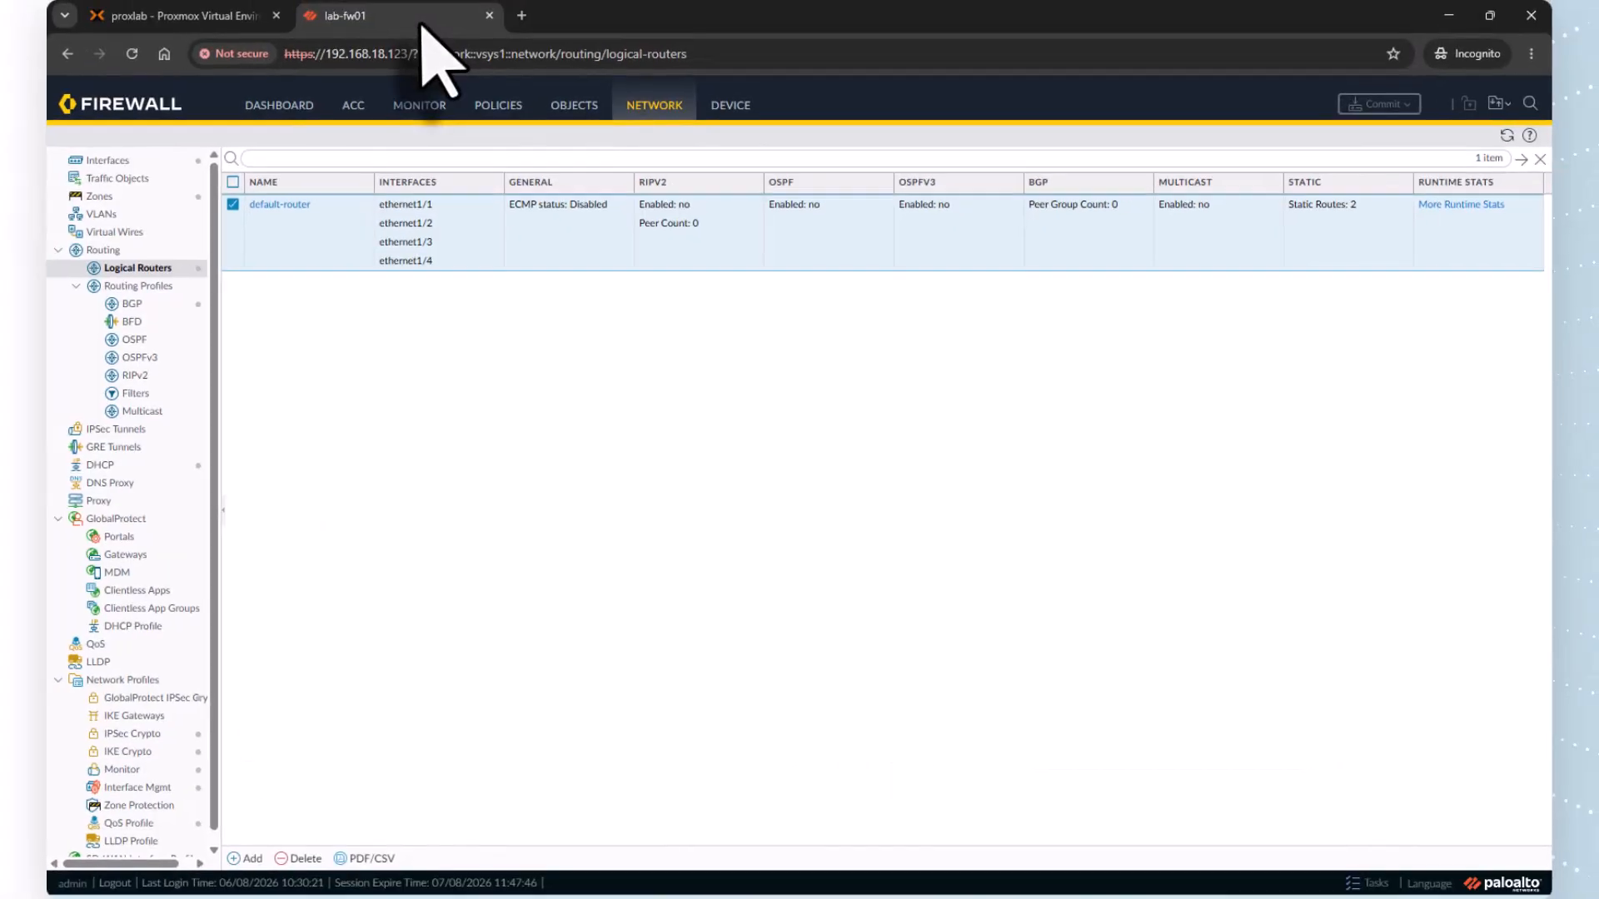
pyautogui.click(422, 105)
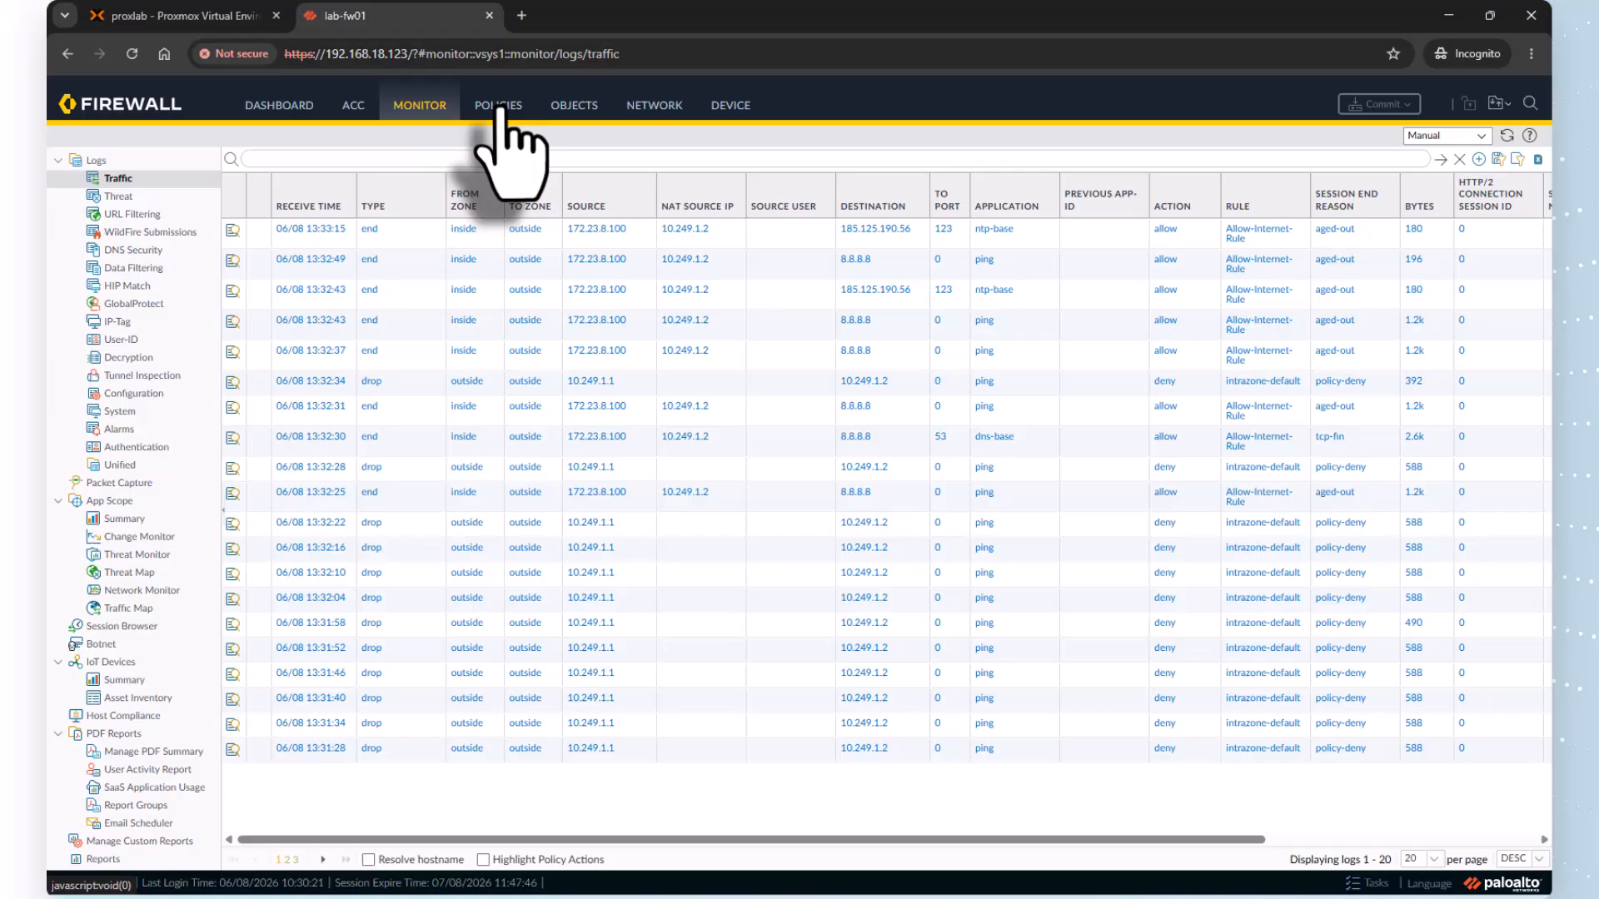
# Examine the rule usage hit counts and hit times of the security policy rules.
pyautogui.click(403, 6)
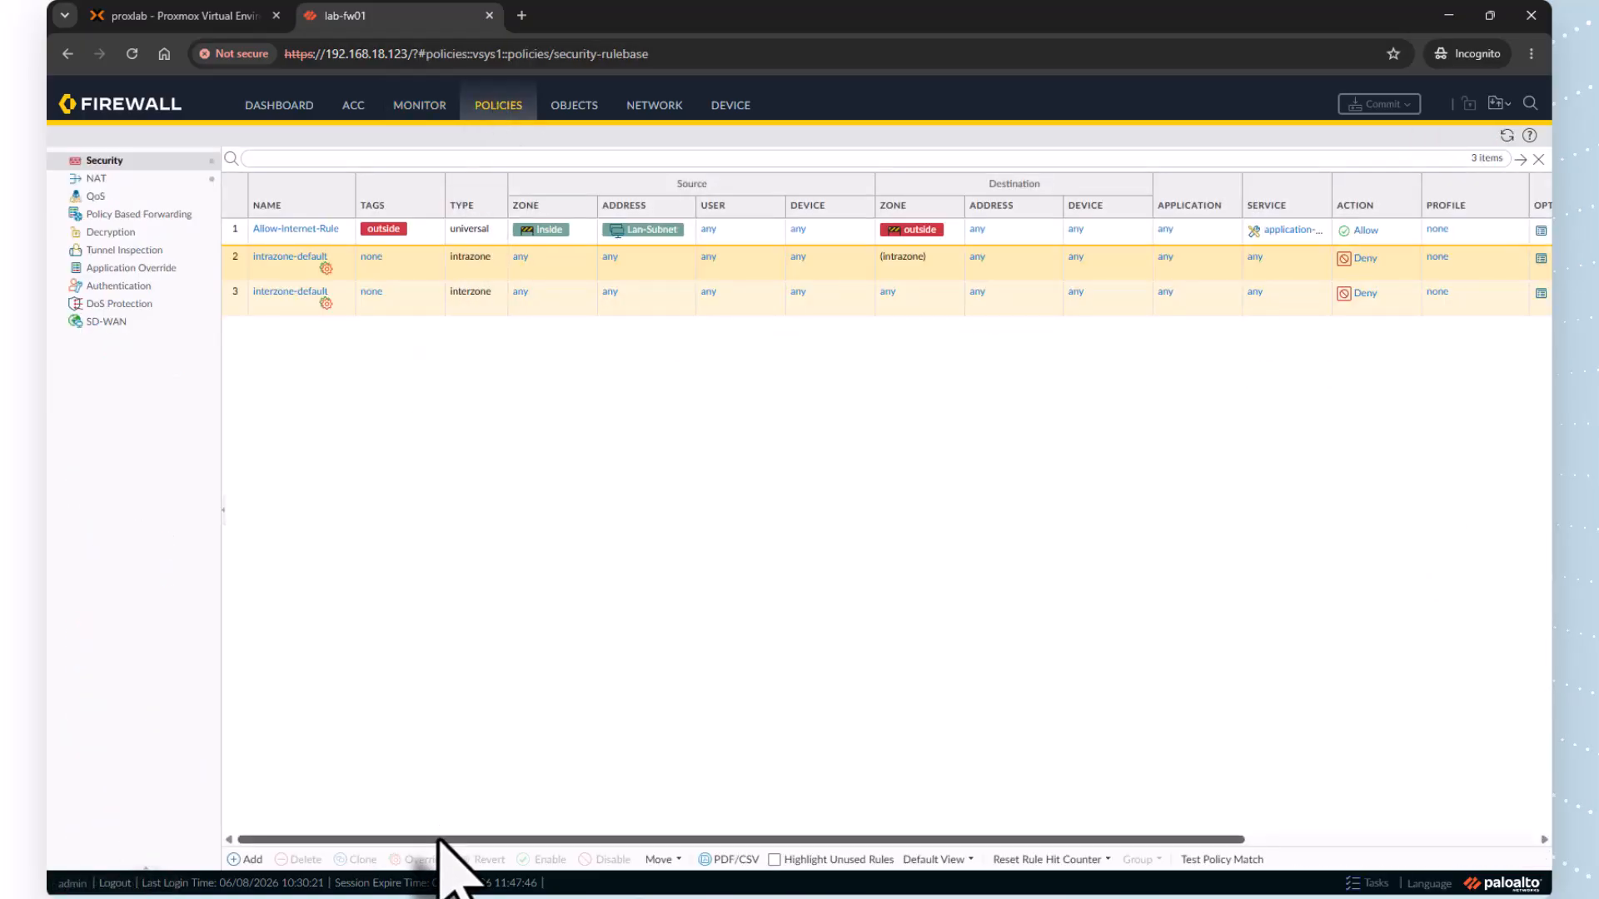
pyautogui.moveTo(436, 841); pyautogui.dragTo(737, 856)
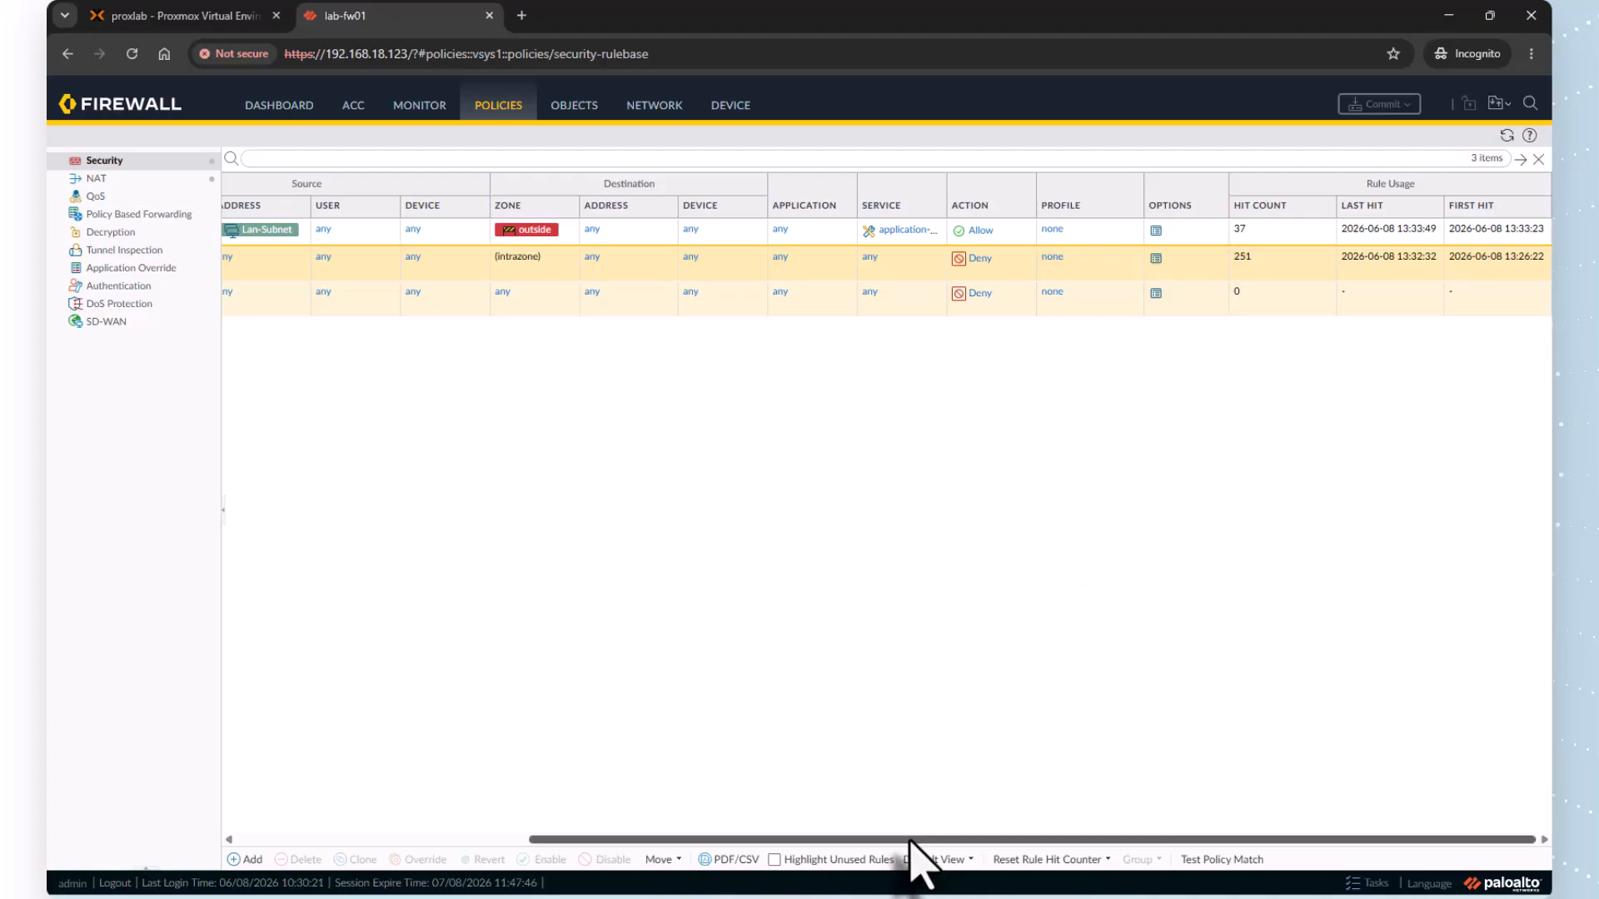
pyautogui.moveTo(911, 841); pyautogui.dragTo(580, 842)
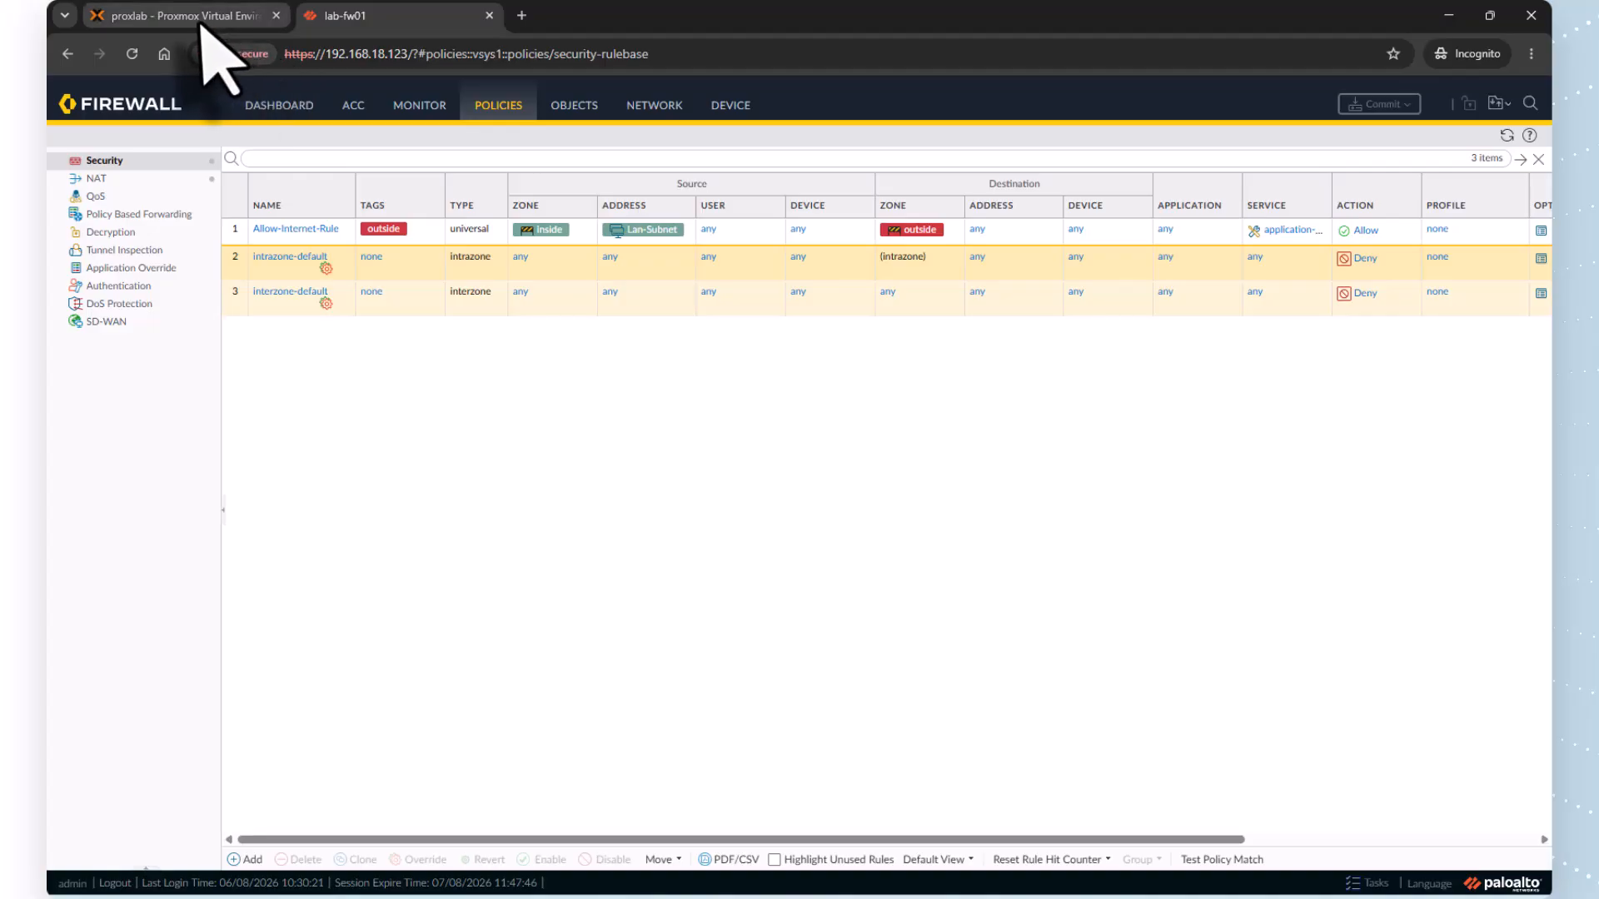
# Recheck the traffic log entries and return to the security policy rules.
pyautogui.click(425, 107)
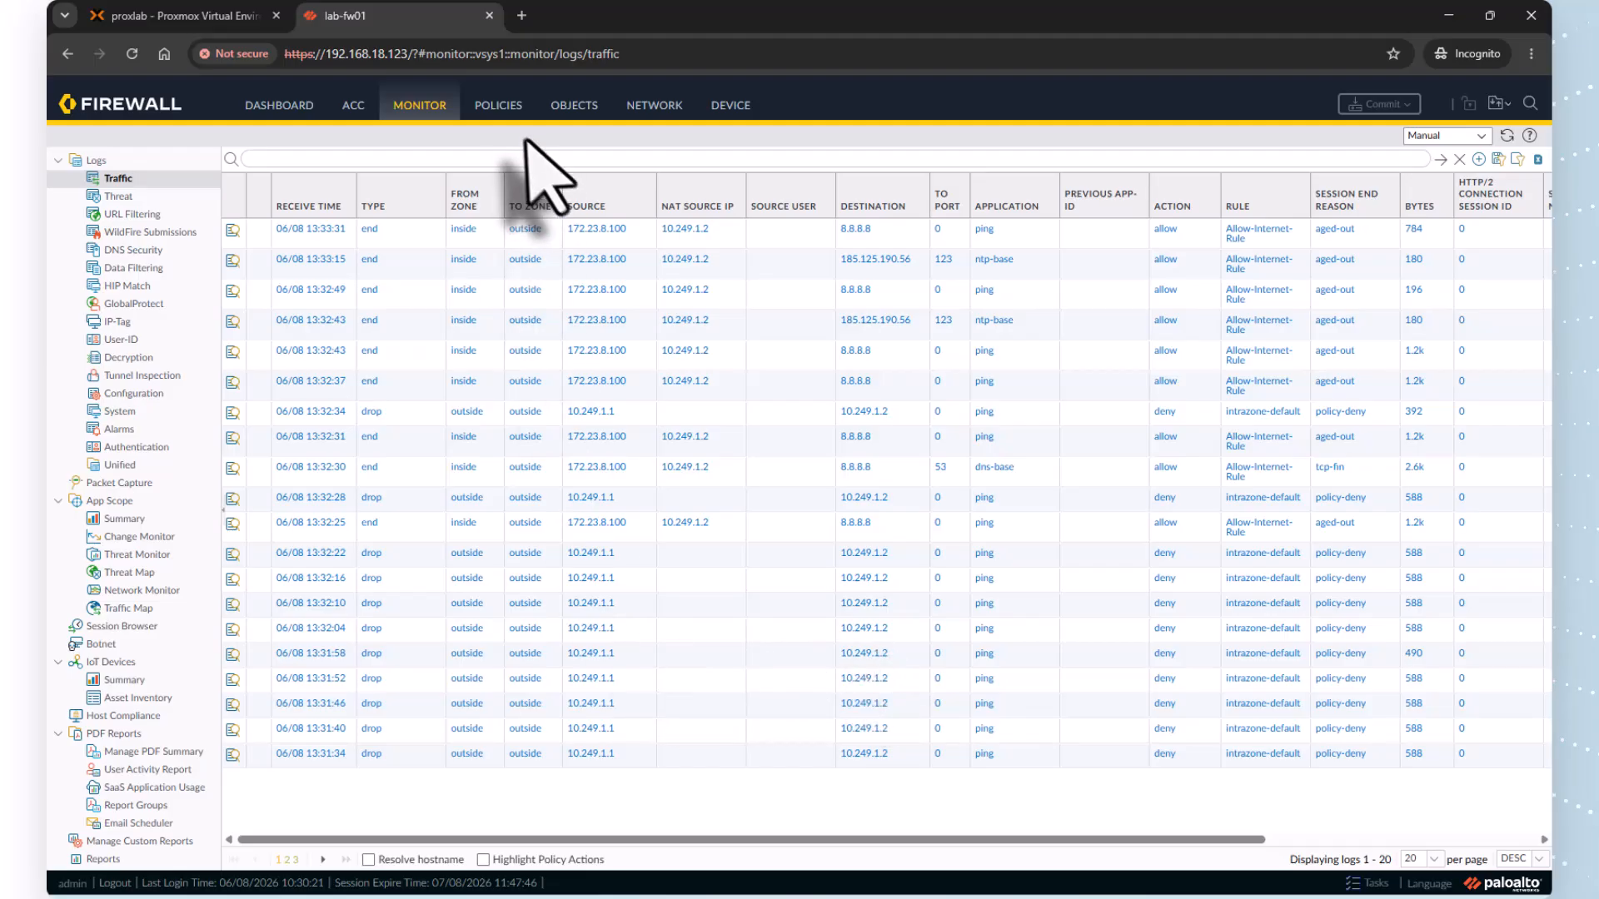
pyautogui.click(504, 116)
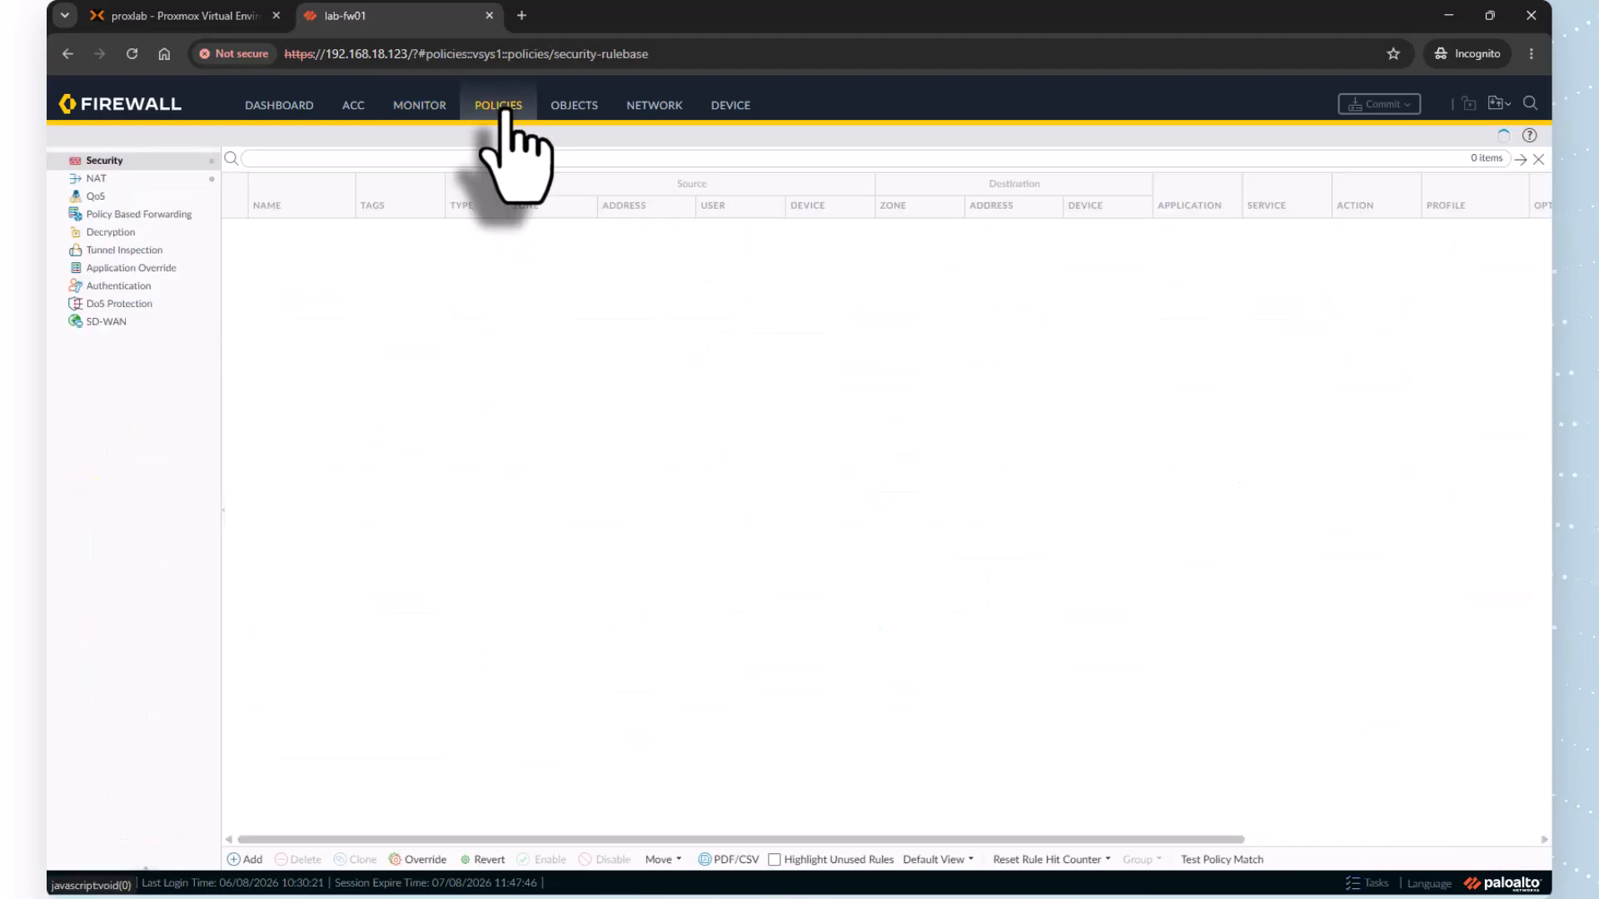
# Add a new security policy rule named Allow-Ping-Testing.
pyautogui.click(249, 860)
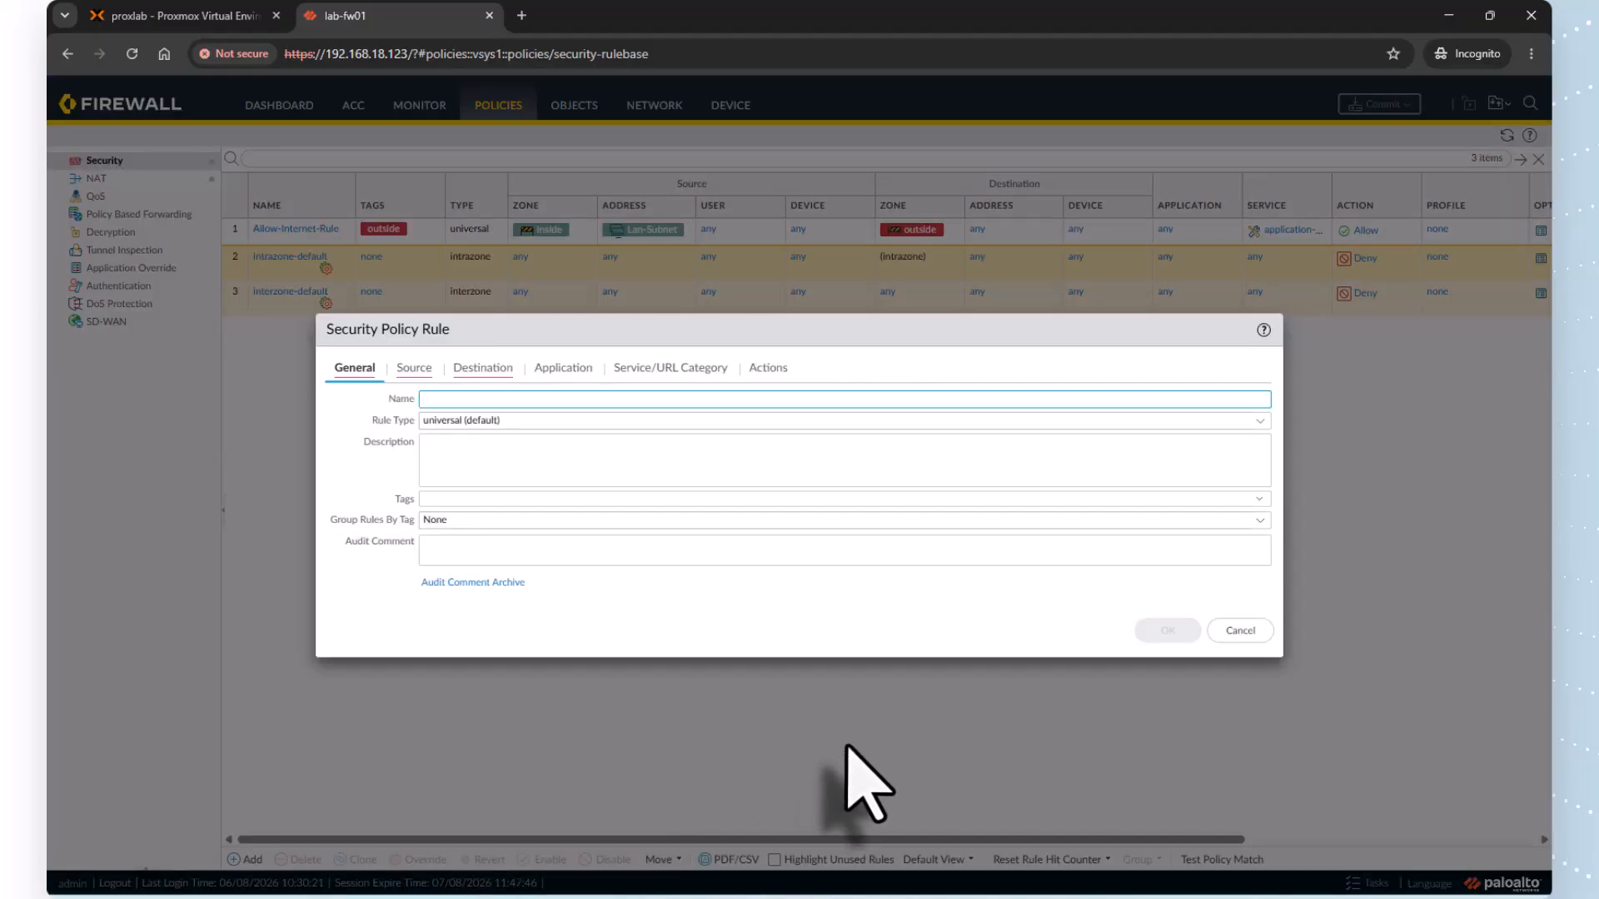
pyautogui.write('Allow-Ping-Tresting')
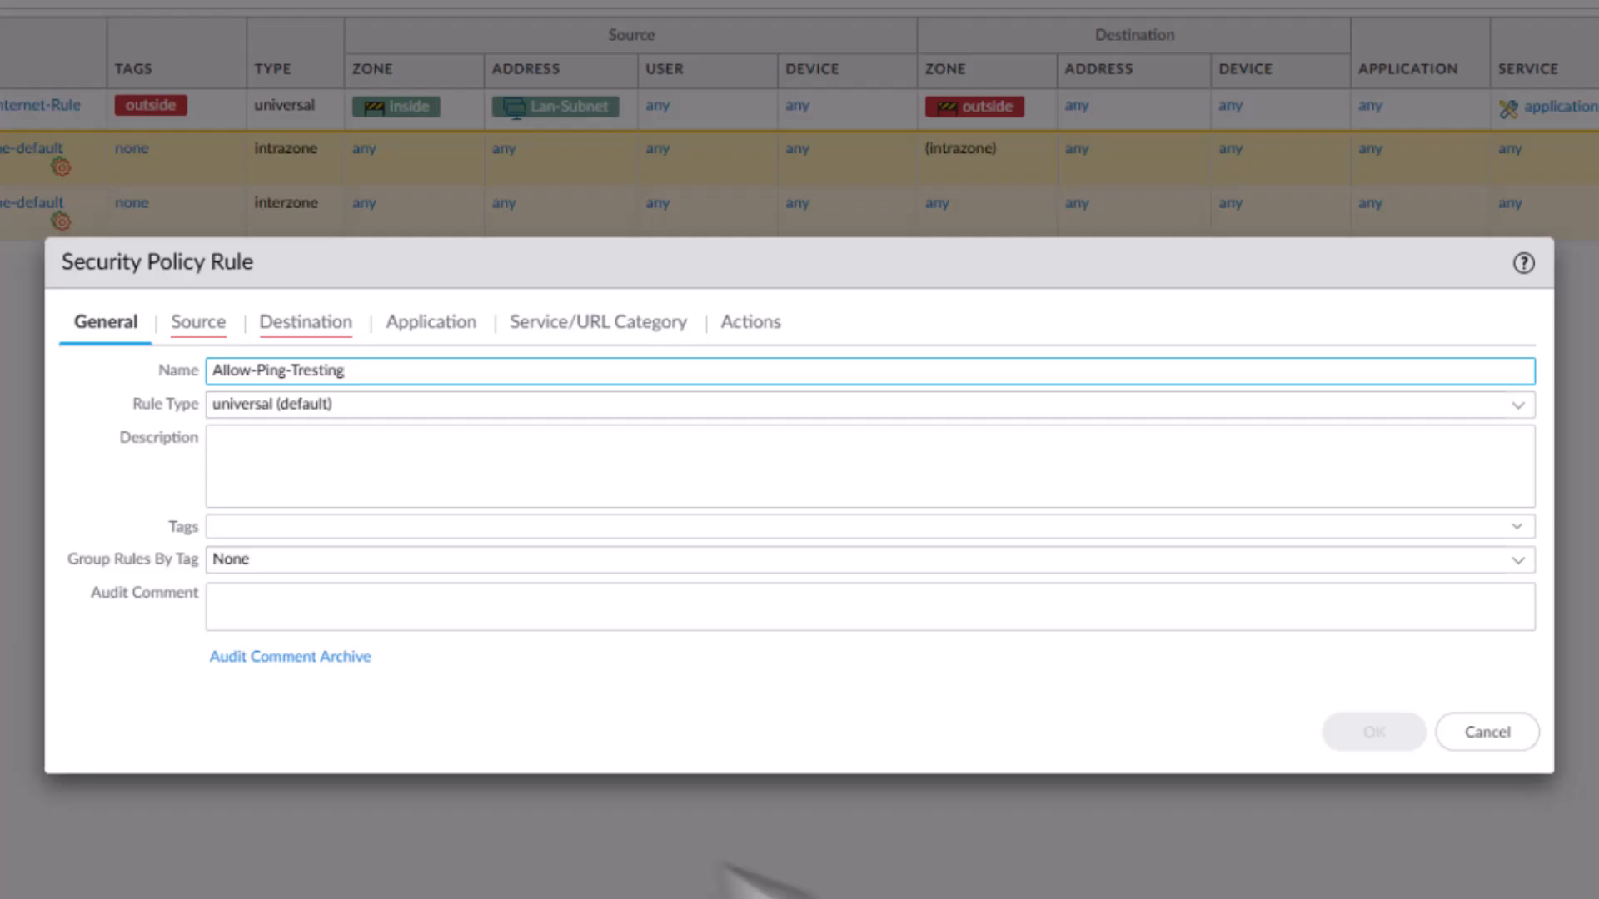
pyautogui.press('BackSpace')
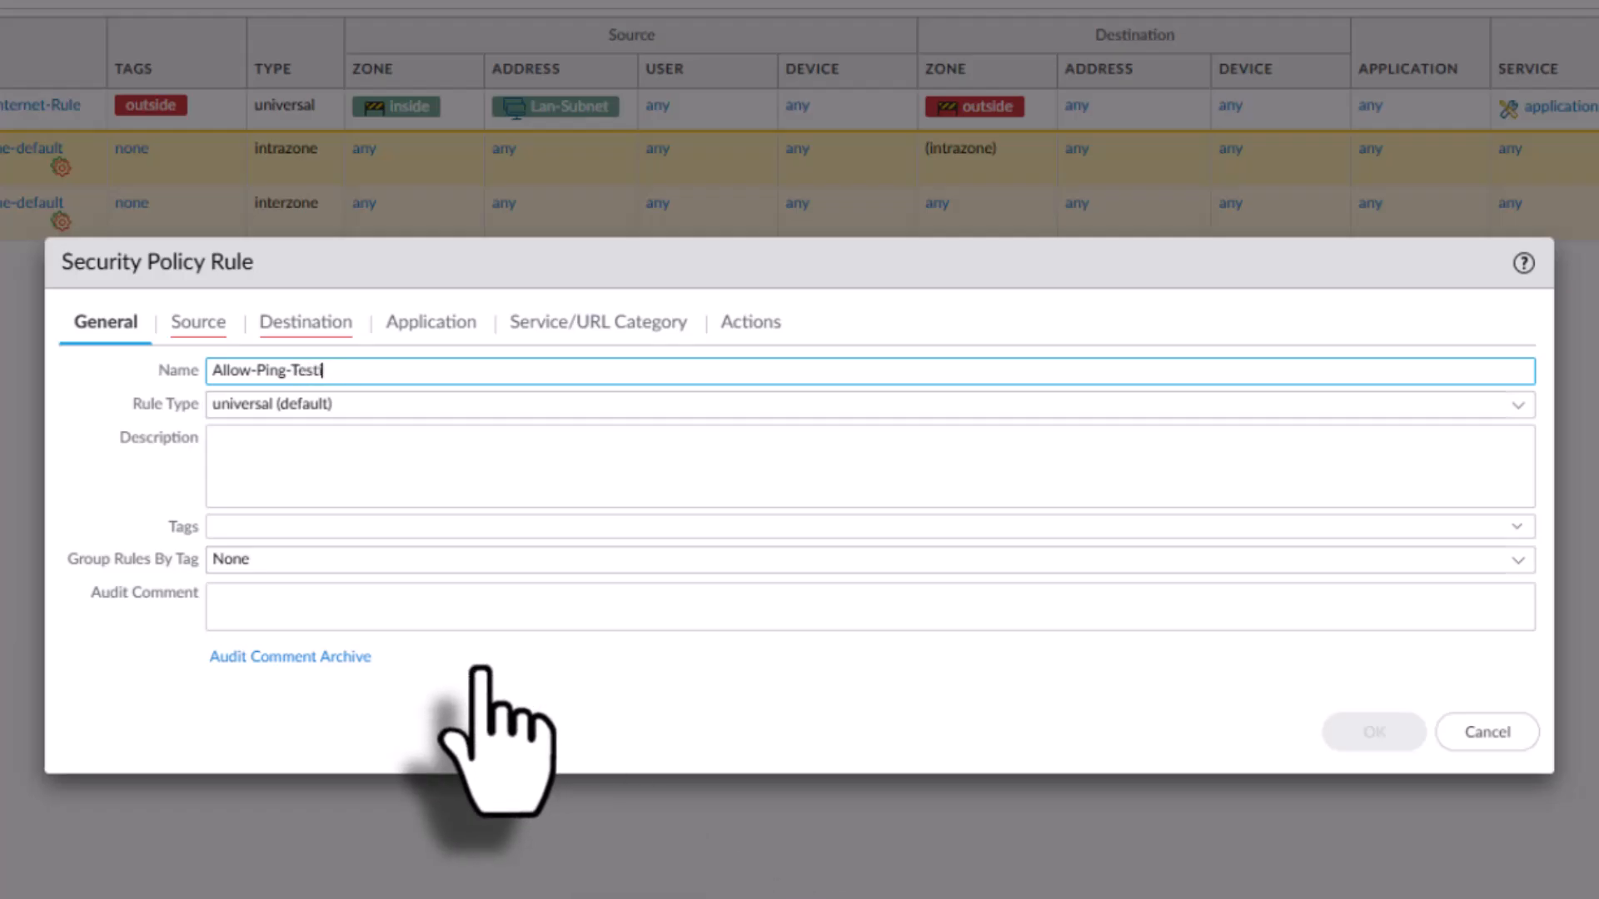
pyautogui.click(339, 458)
# Set both the source zone and the destination zone of the Allow-Ping-Testing rule to any.
pyautogui.click(199, 324)
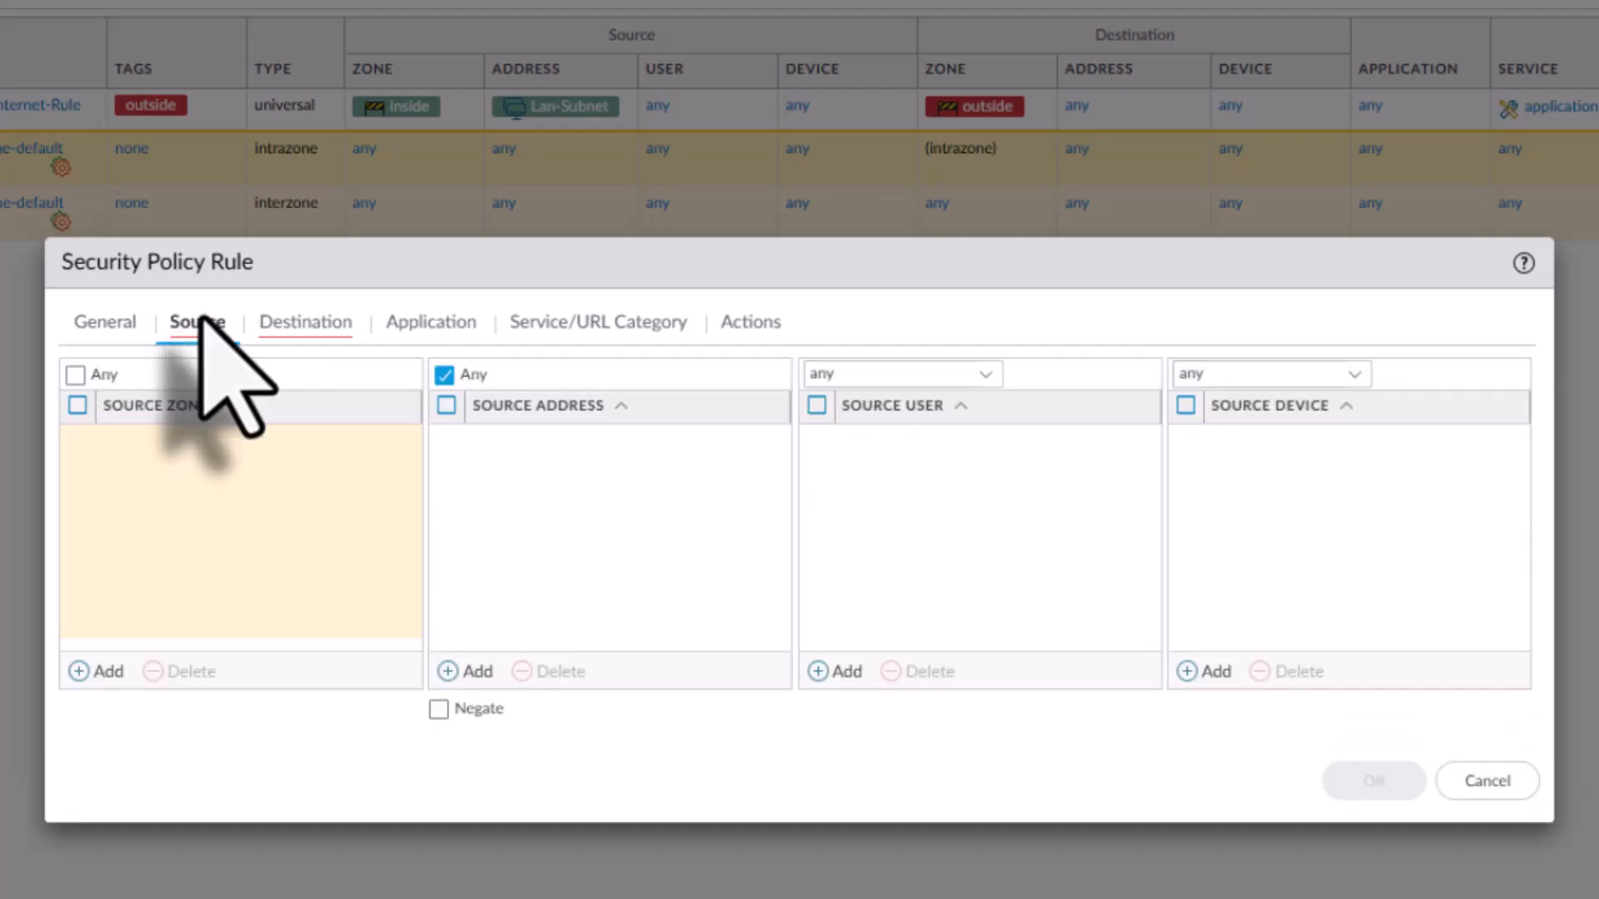
pyautogui.click(75, 375)
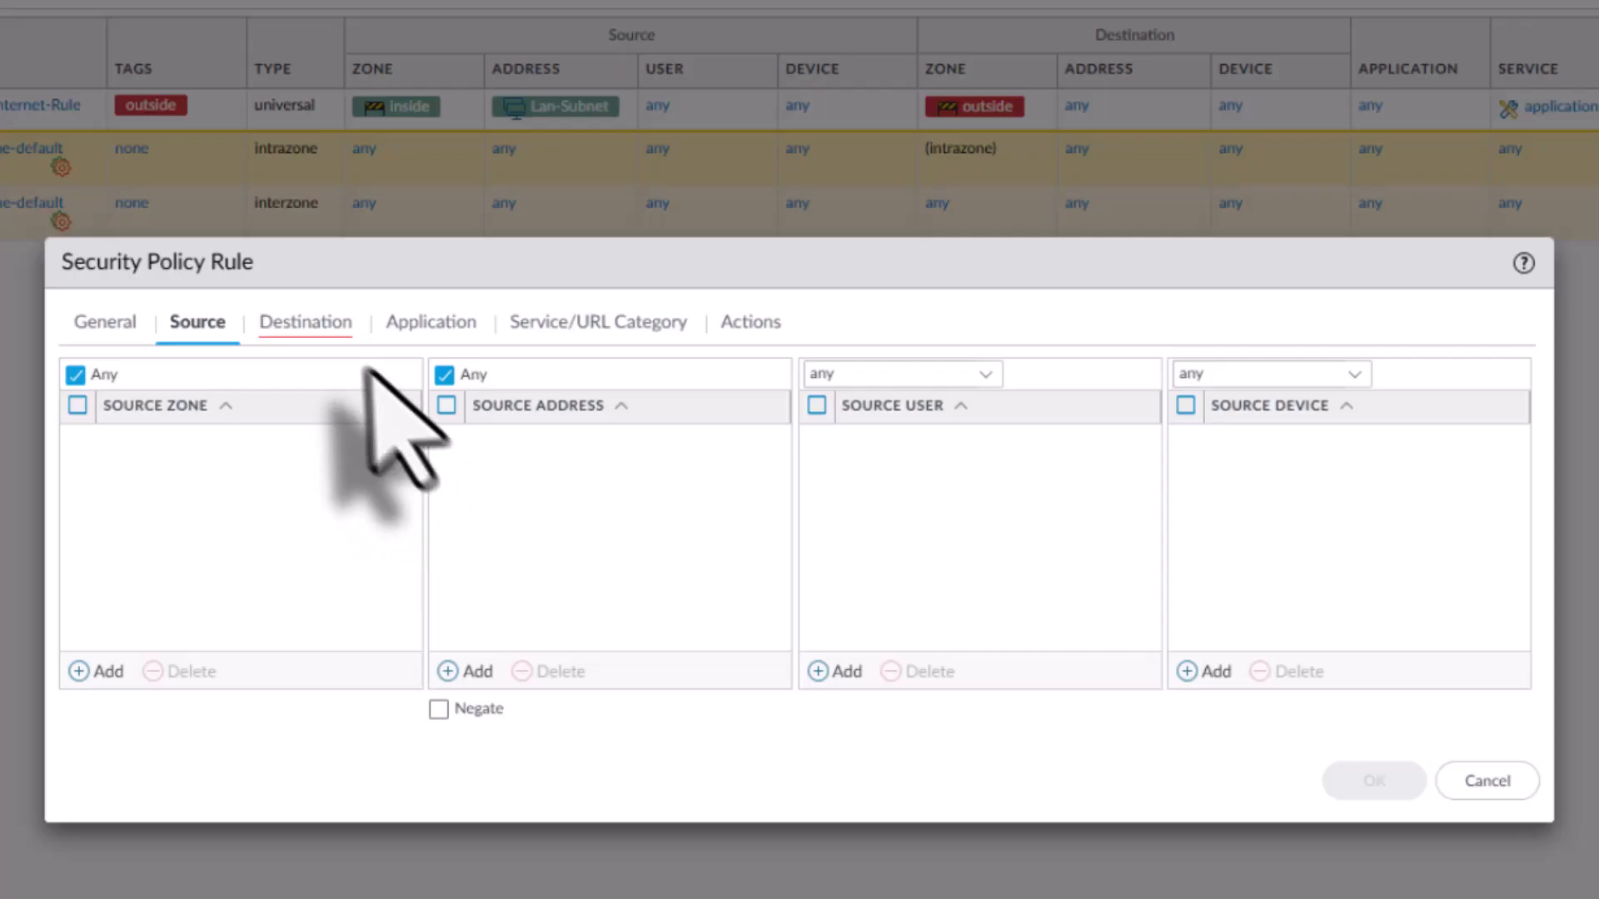
pyautogui.click(316, 326)
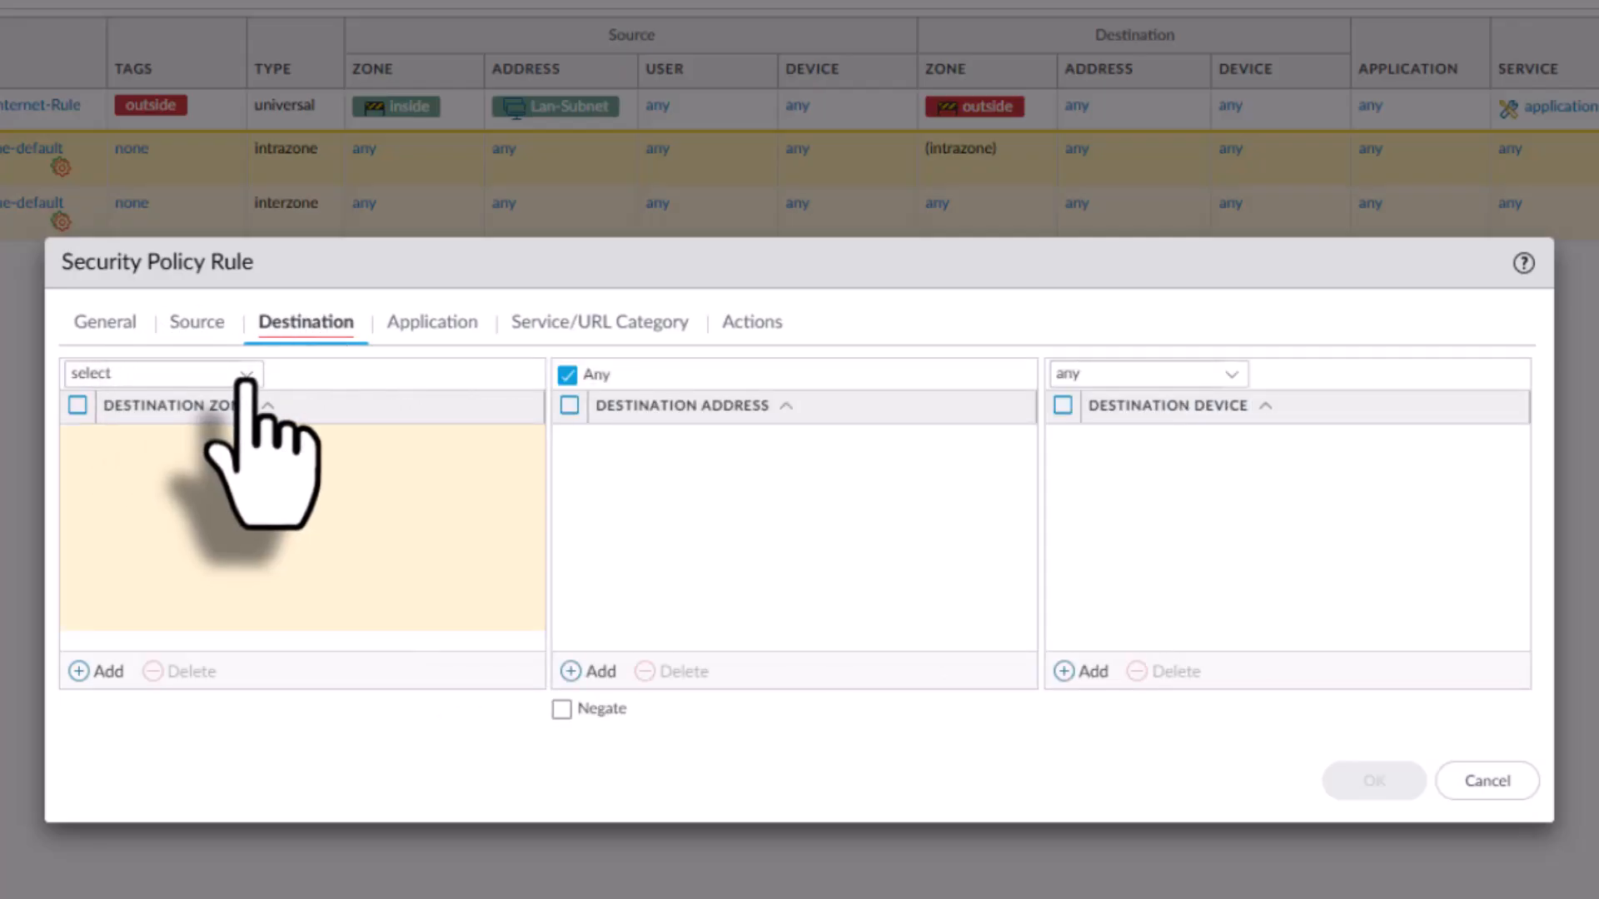
pyautogui.click(246, 376)
pyautogui.click(104, 442)
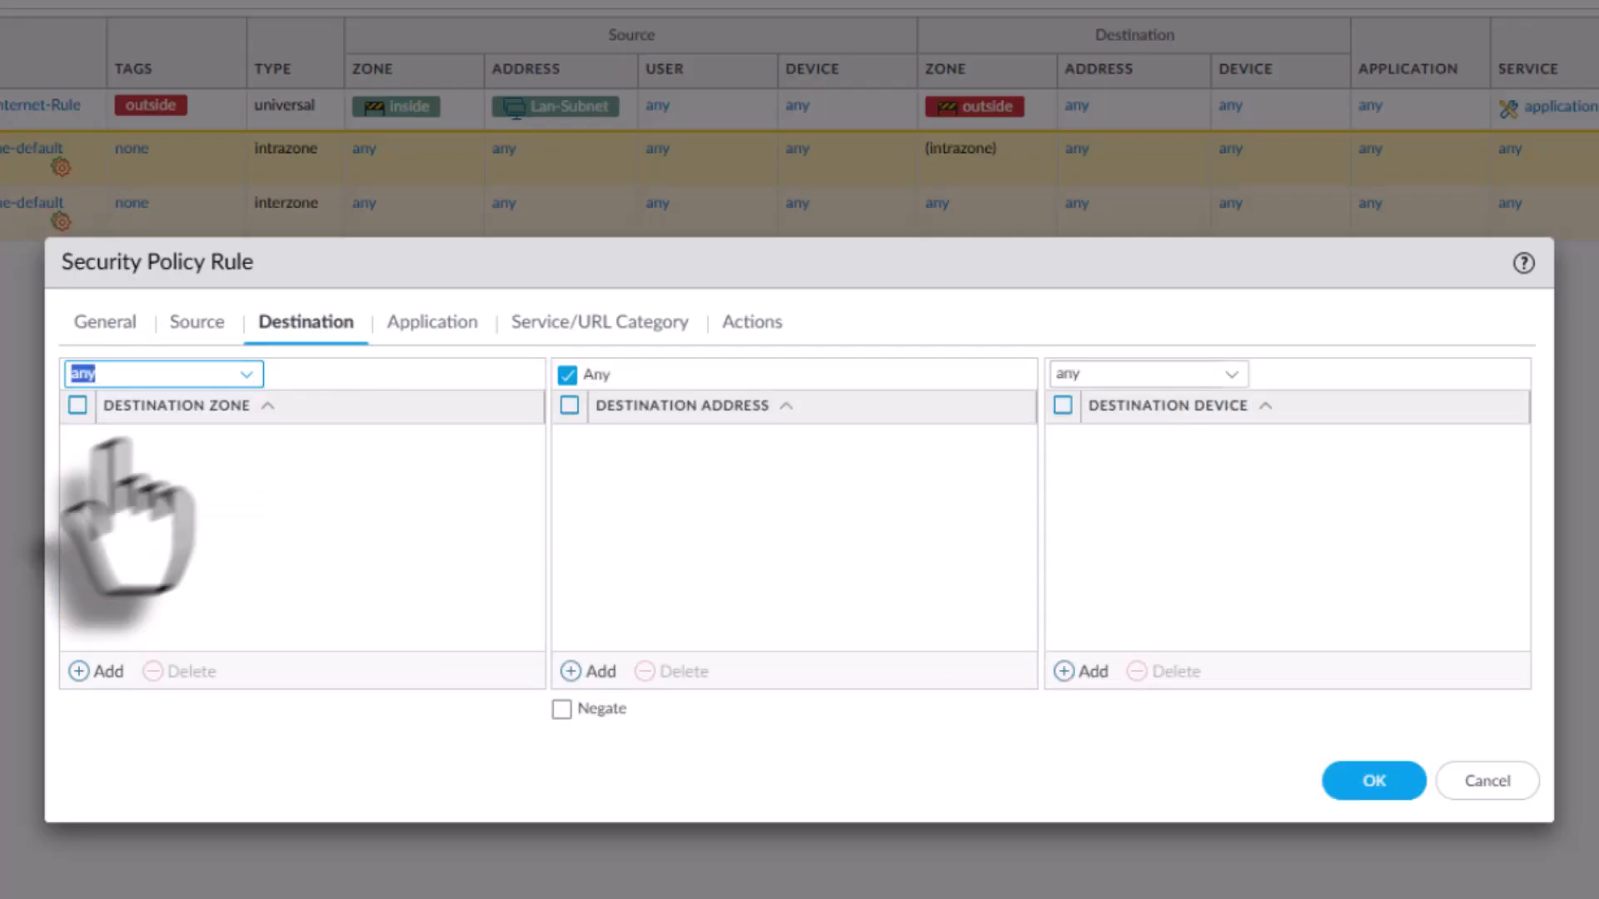
# Restrict the Allow-Ping-Testing rule to the ping application.
pyautogui.click(432, 323)
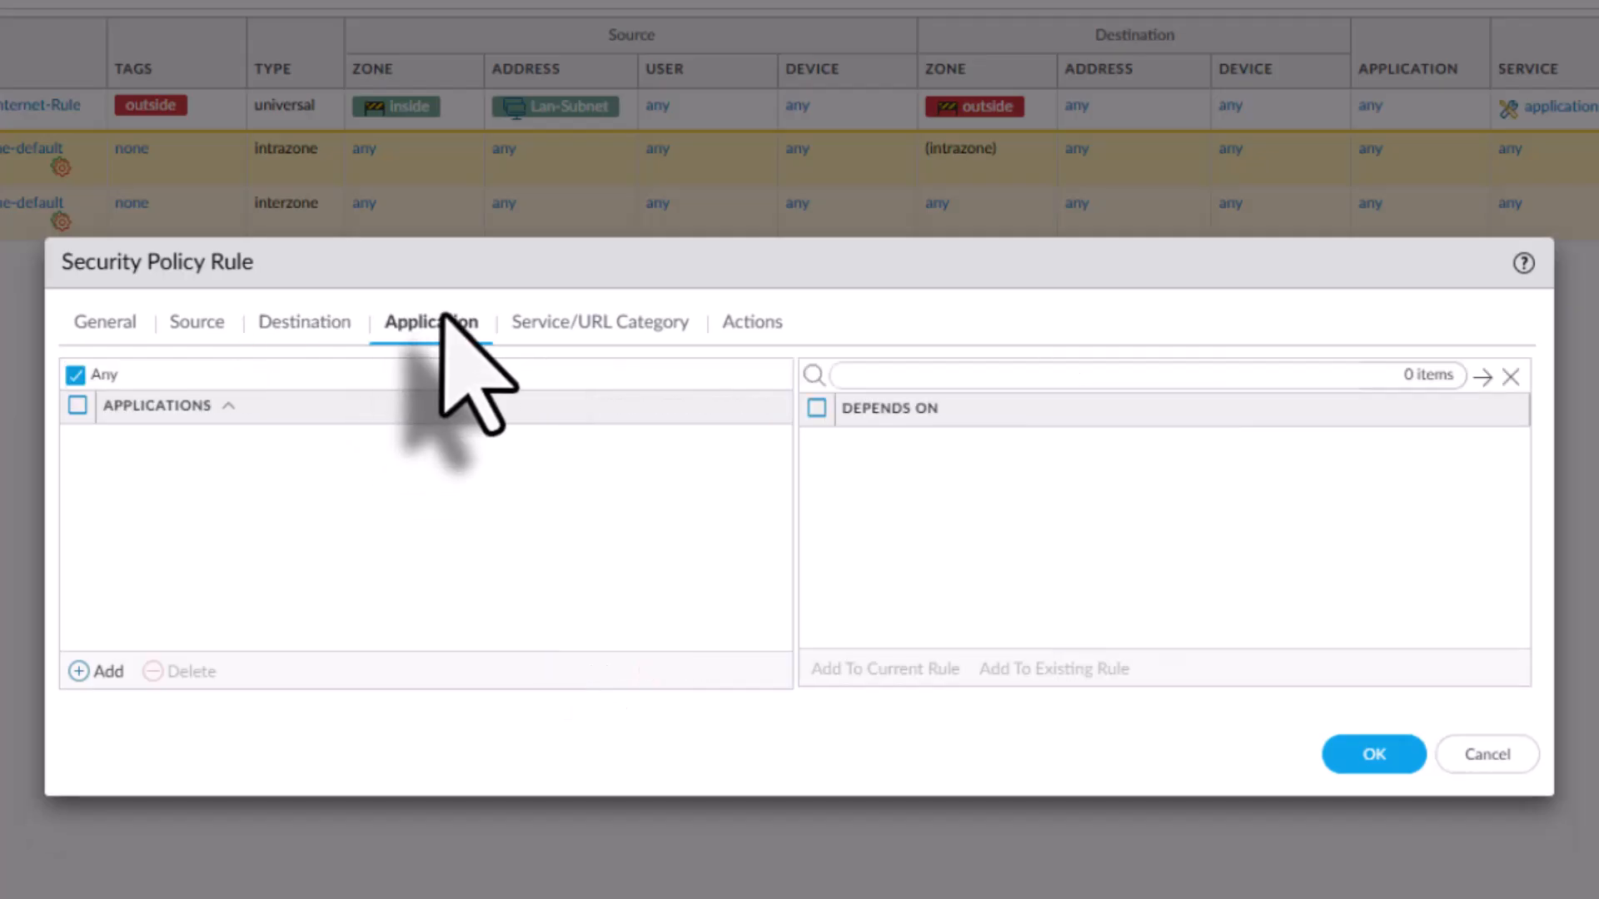
pyautogui.click(106, 673)
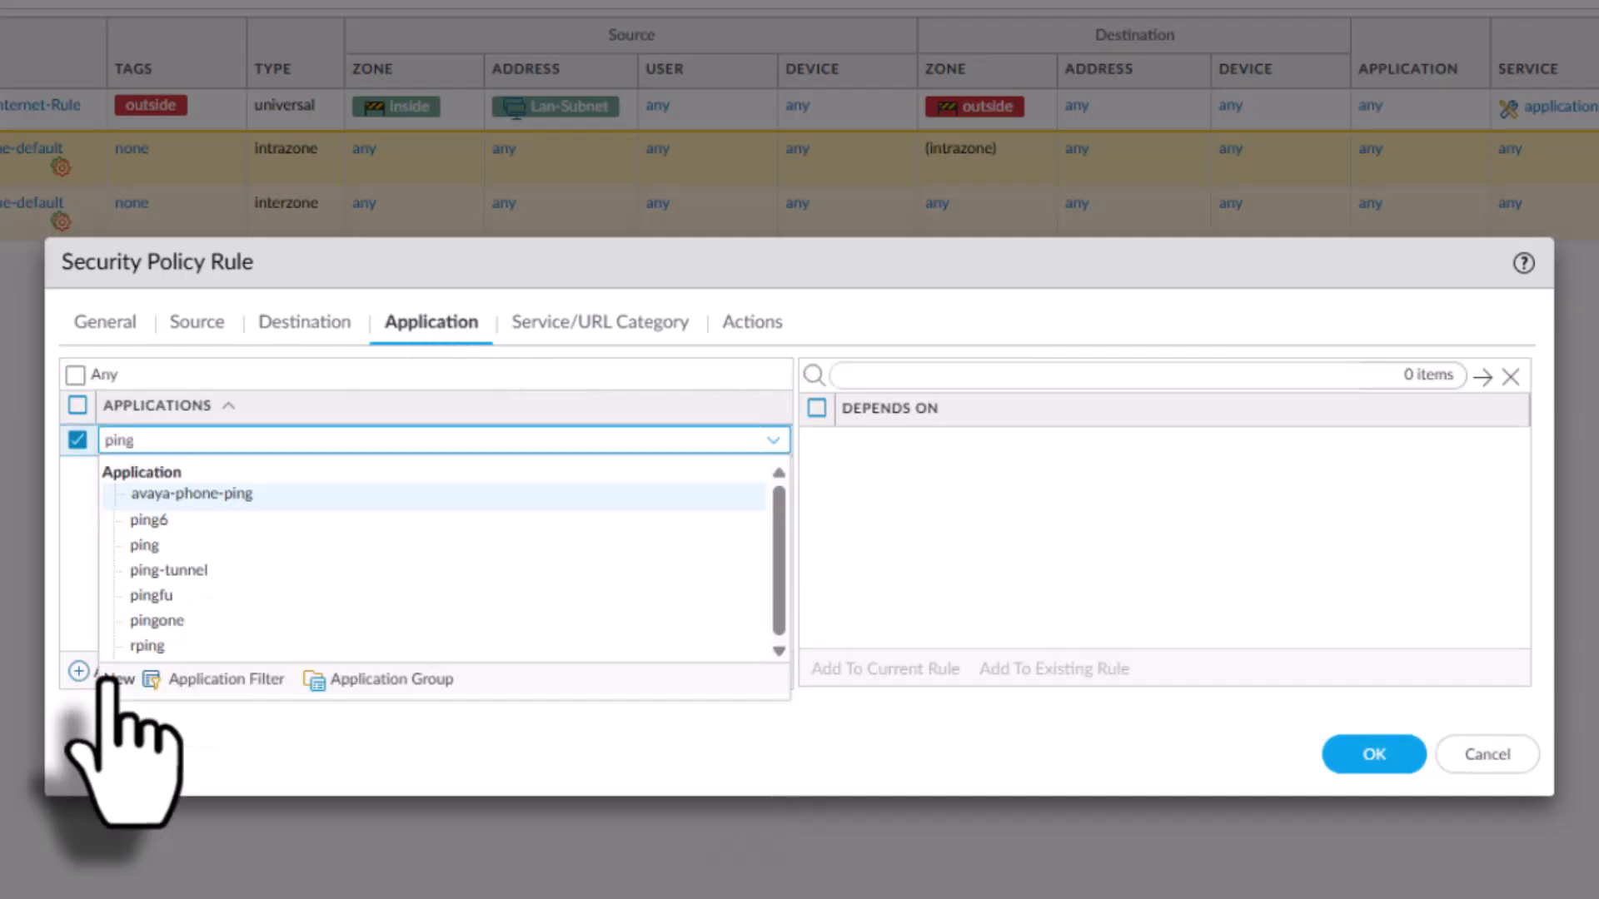
pyautogui.click(169, 546)
pyautogui.click(387, 566)
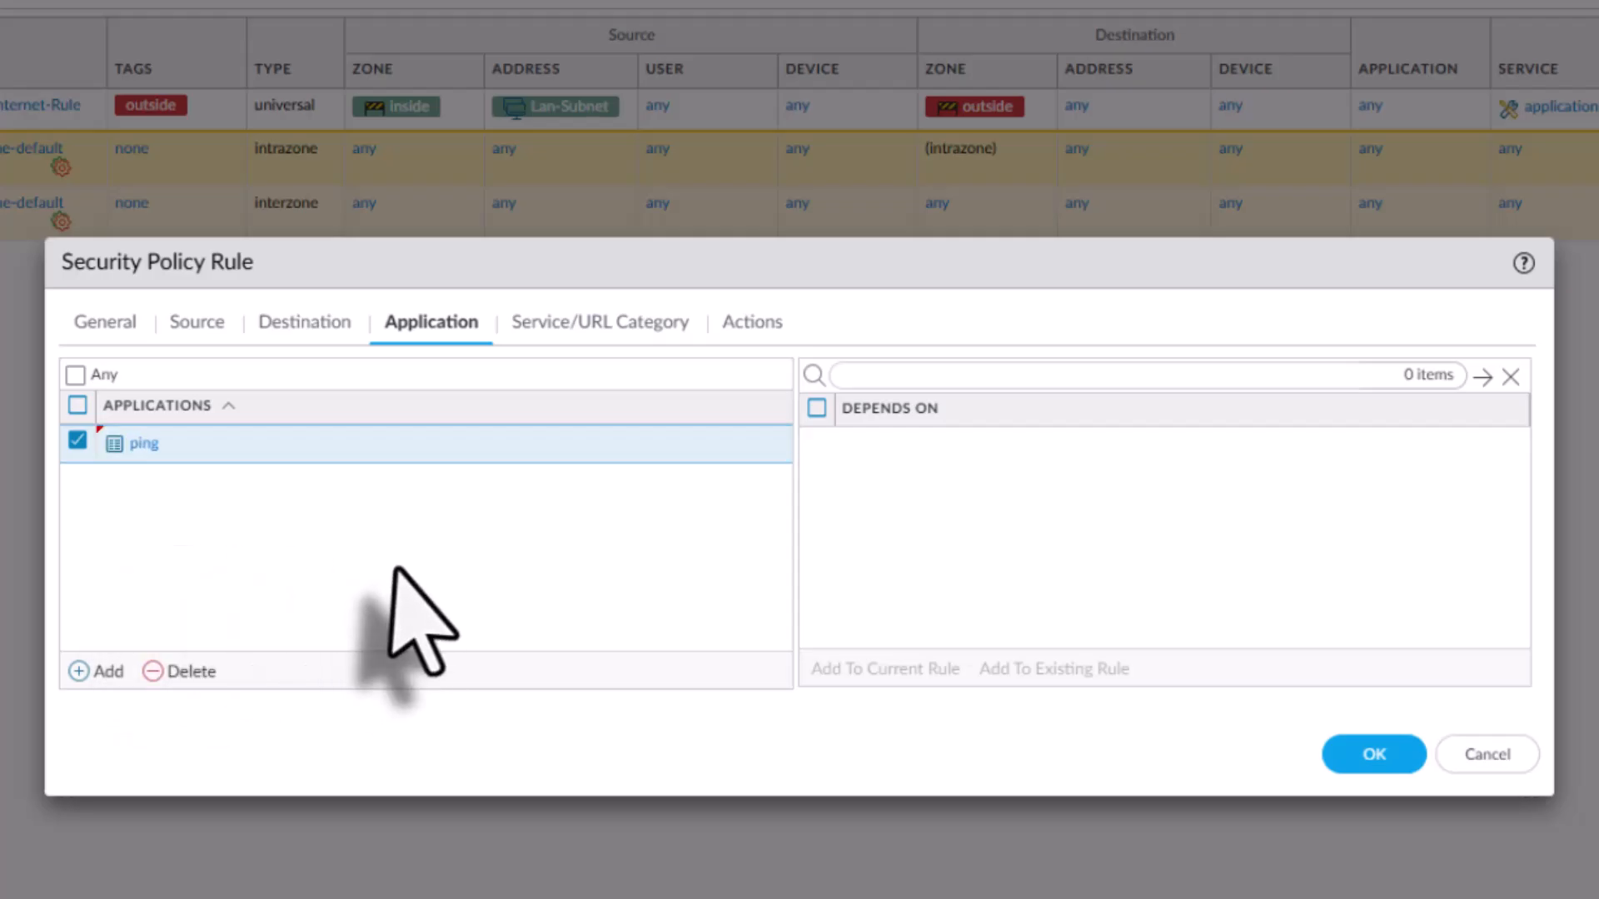
# Save the Allow-Ping-Testing rule with the Allow action and move it to the top of the security rules.
pyautogui.click(751, 325)
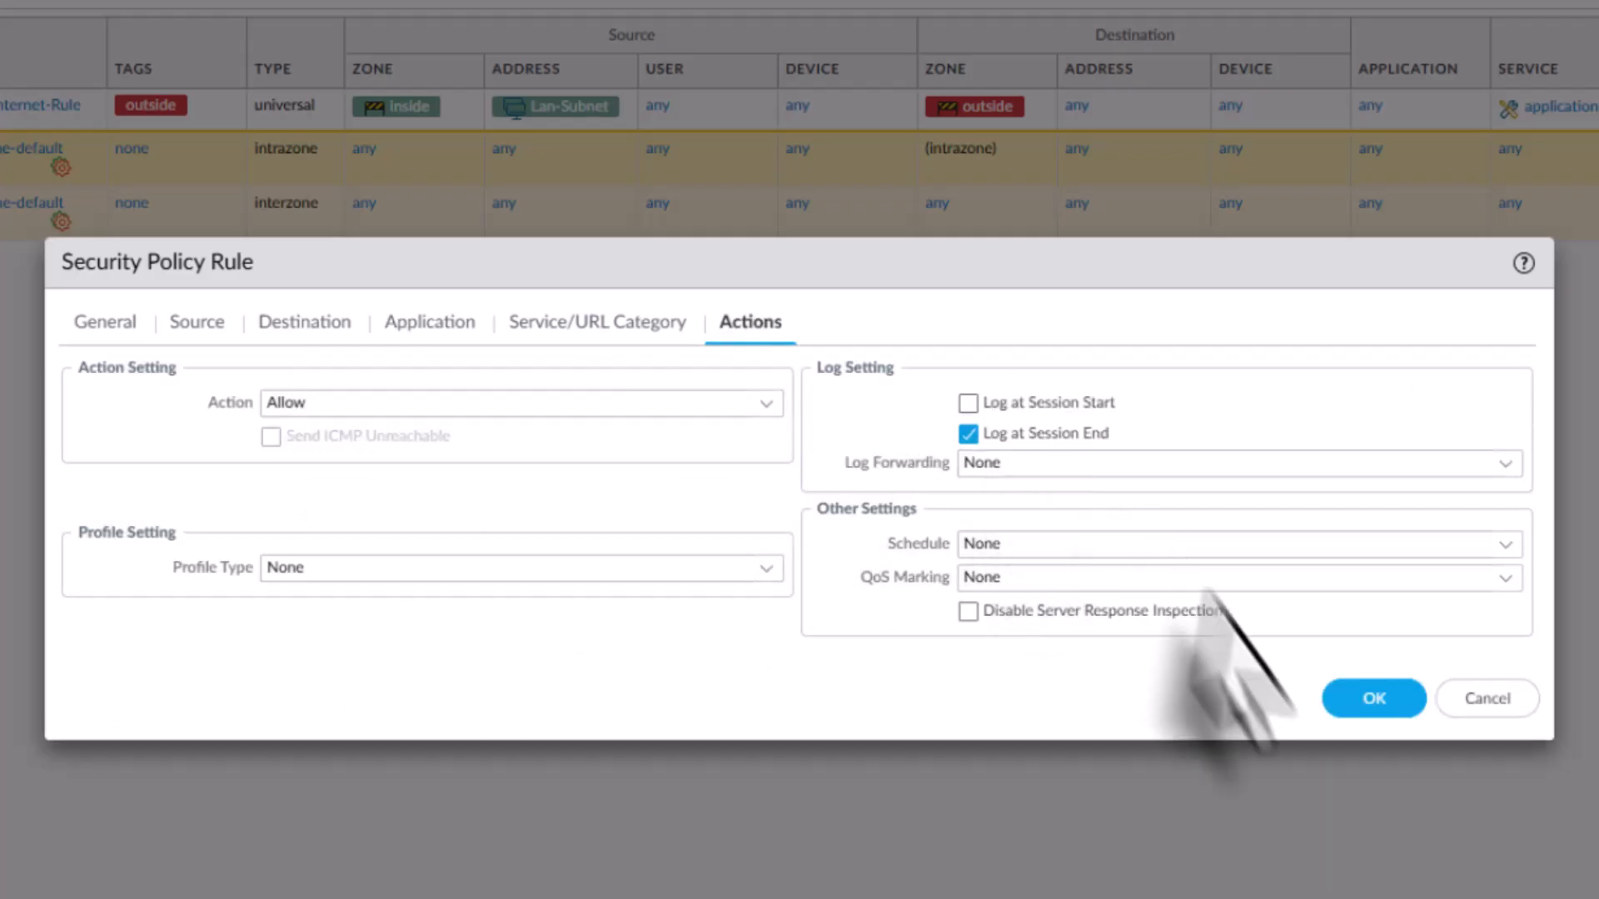
pyautogui.click(1375, 701)
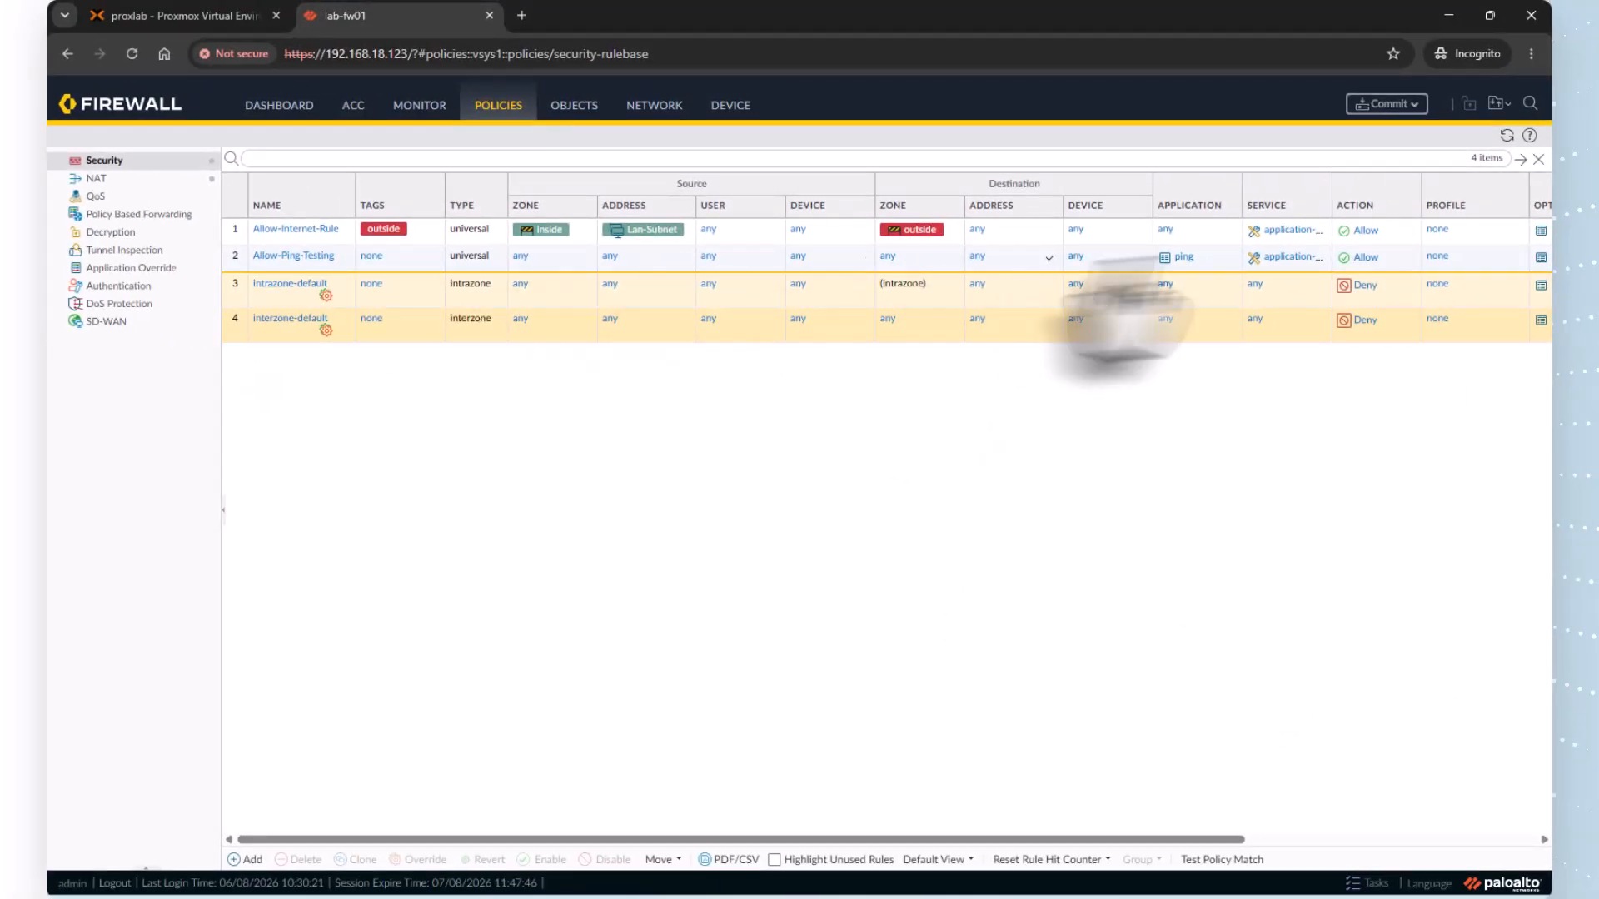
pyautogui.click(235, 263)
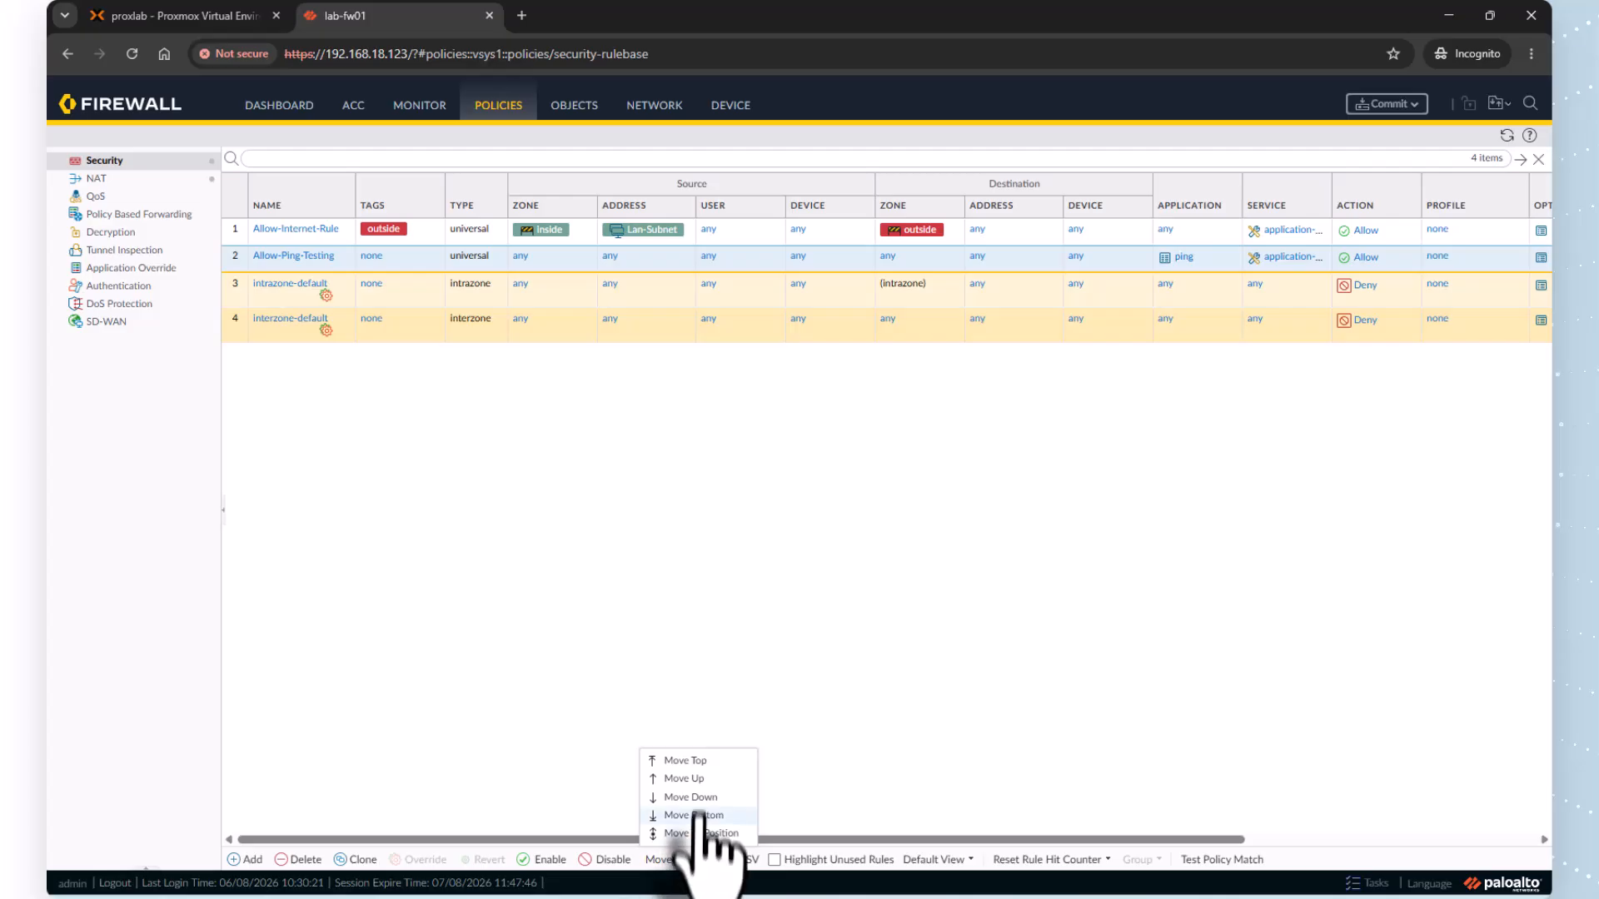
pyautogui.click(695, 760)
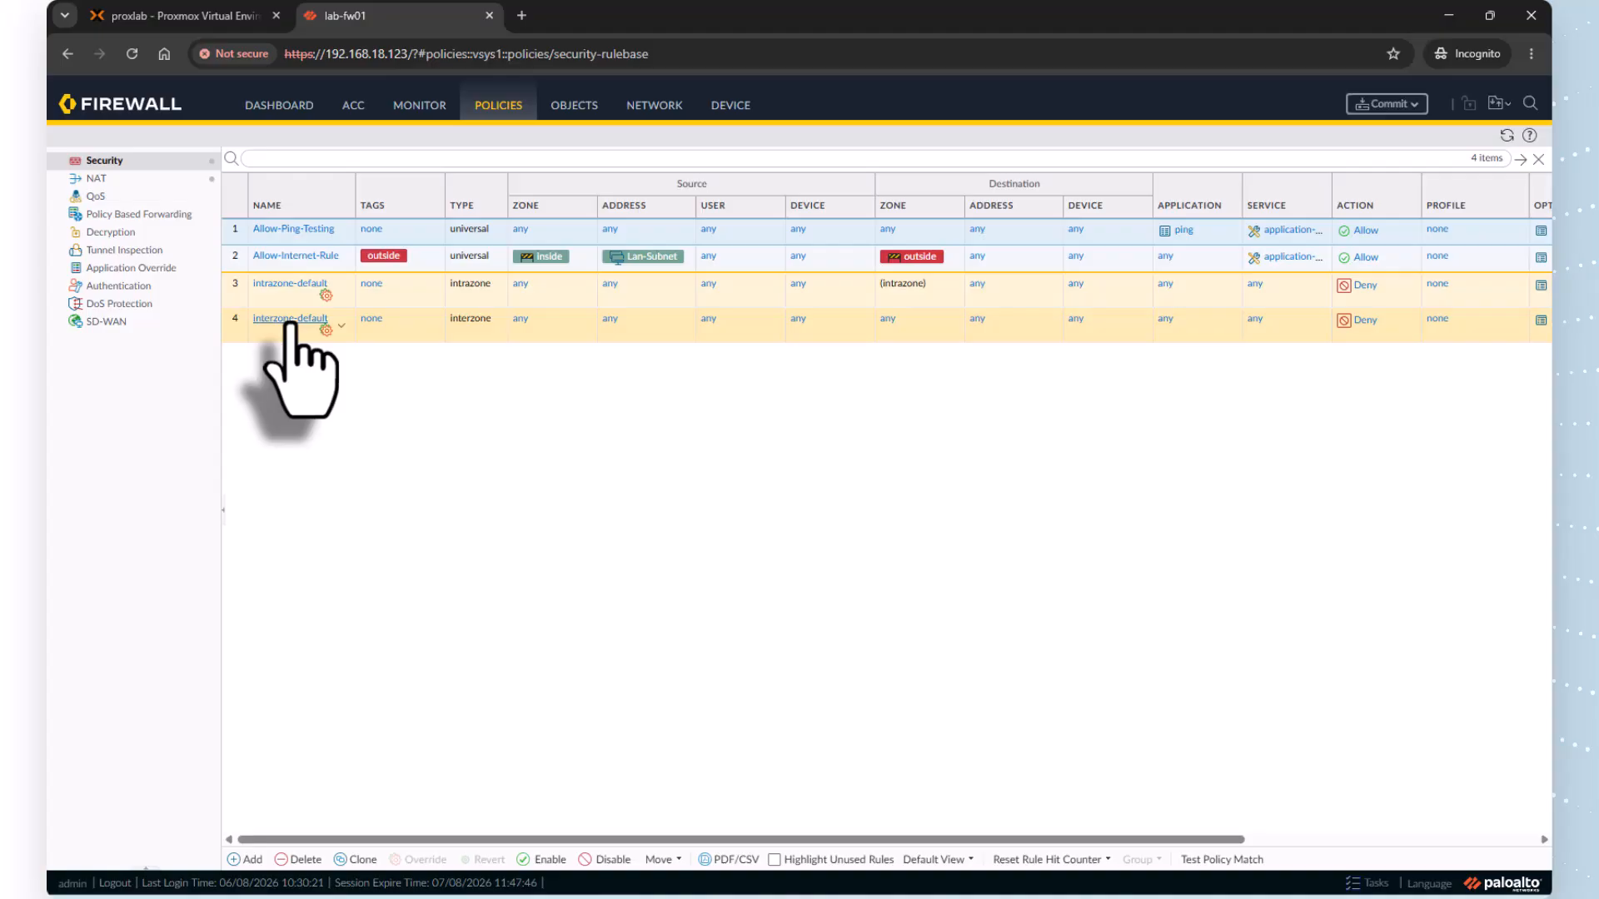
# Ping 172.23.8.1 from the lab-linux terminal in Proxmox, and return to the firewall to check the traffic log.
pyautogui.click(183, 16)
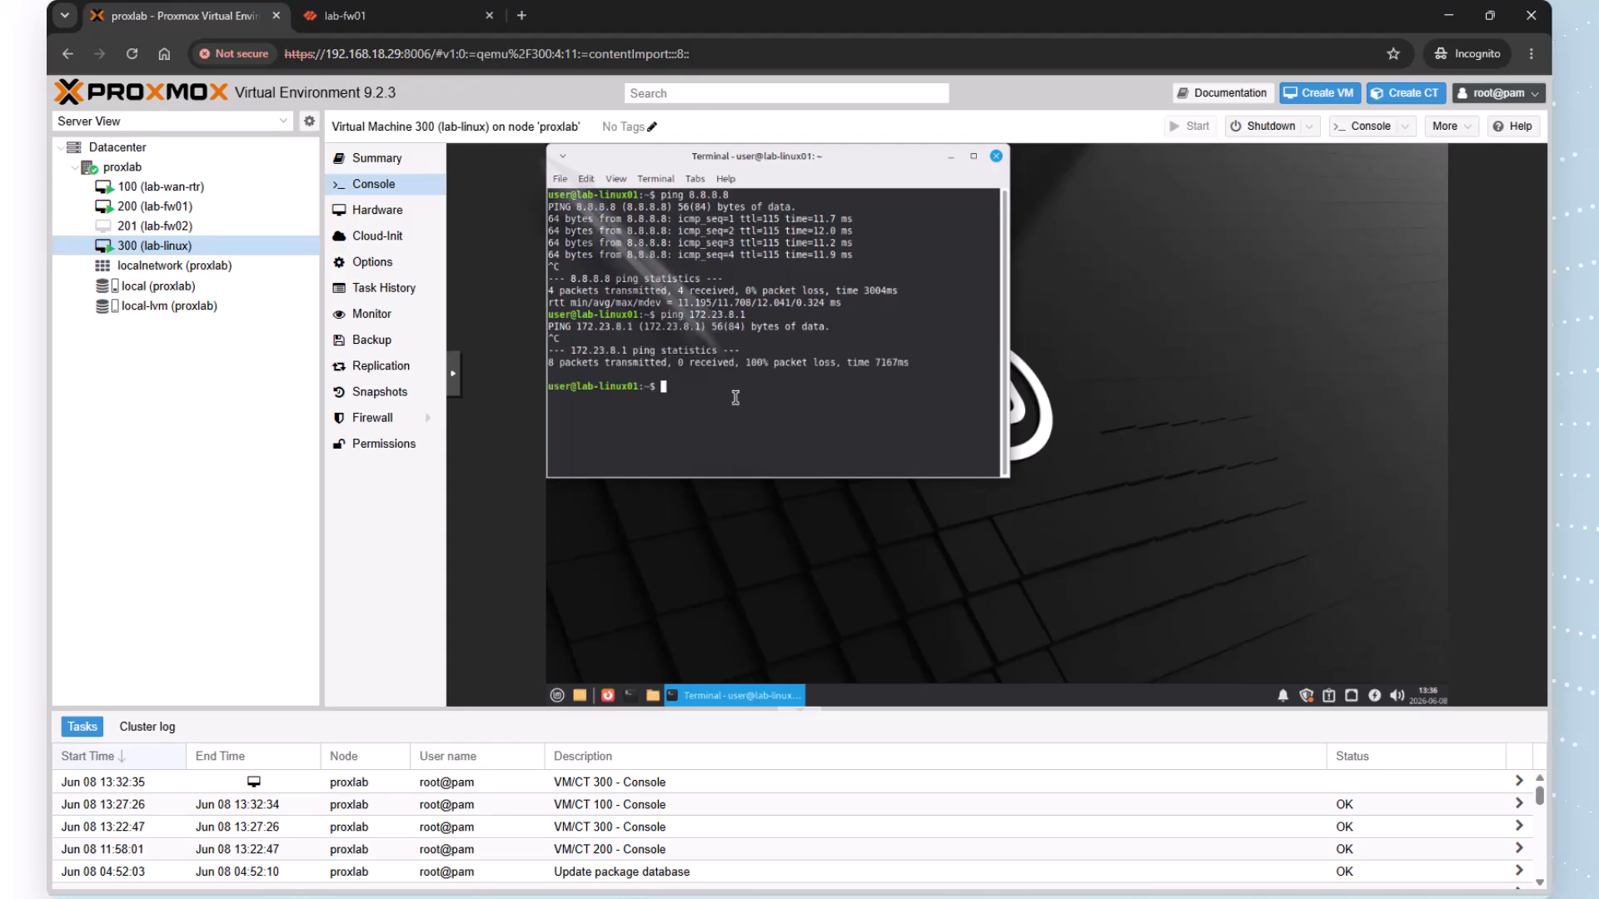
pyautogui.click(371, 16)
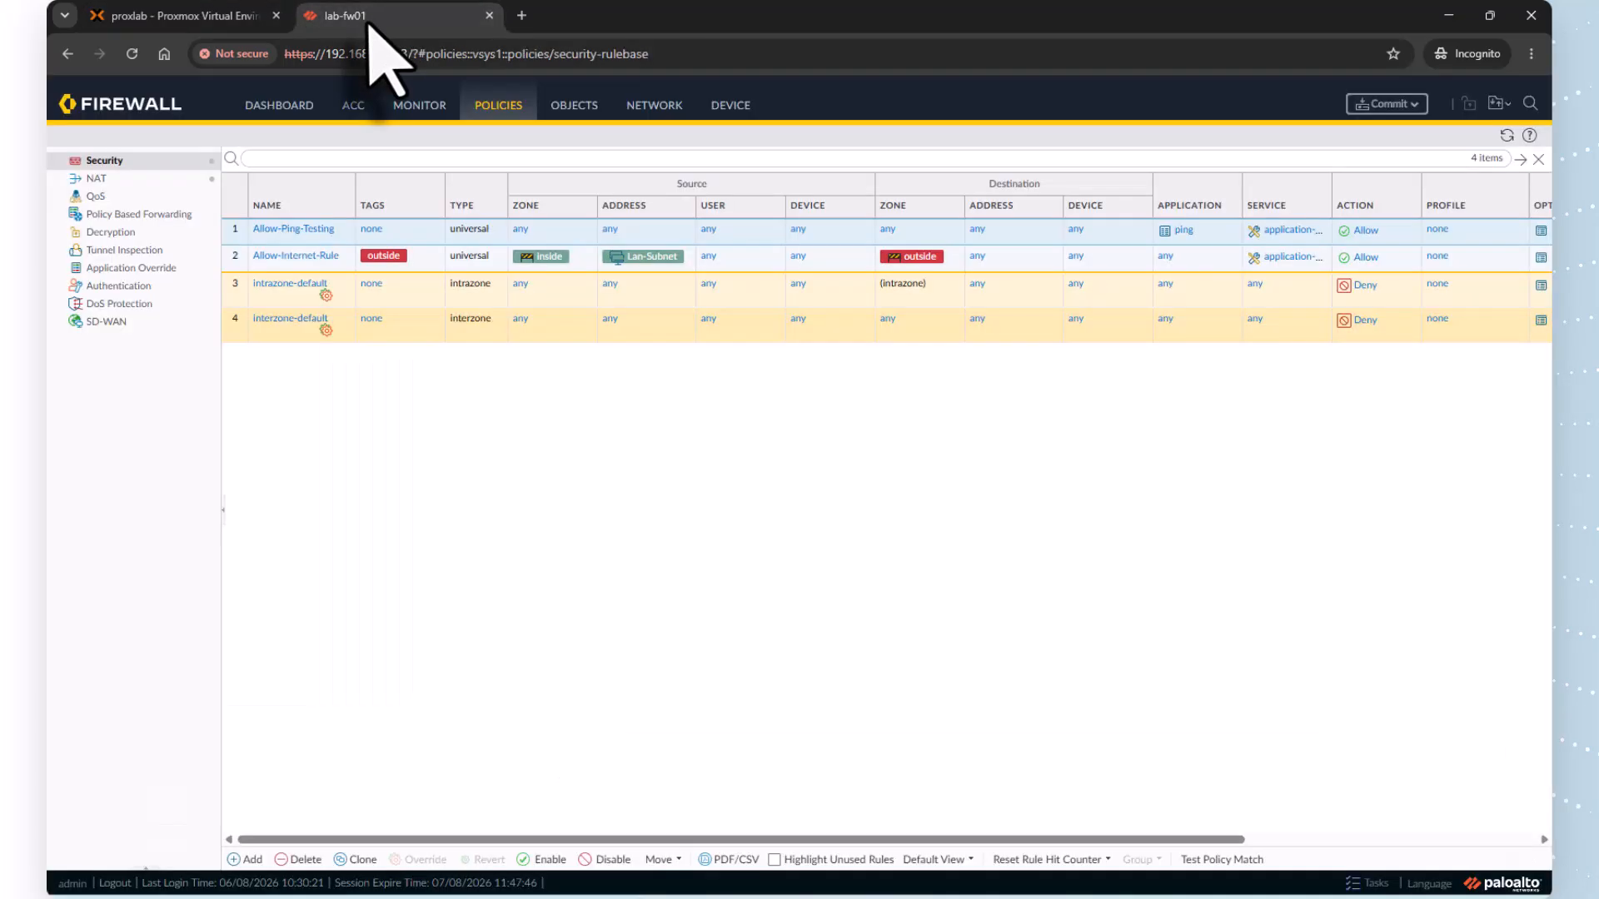
pyautogui.click(420, 107)
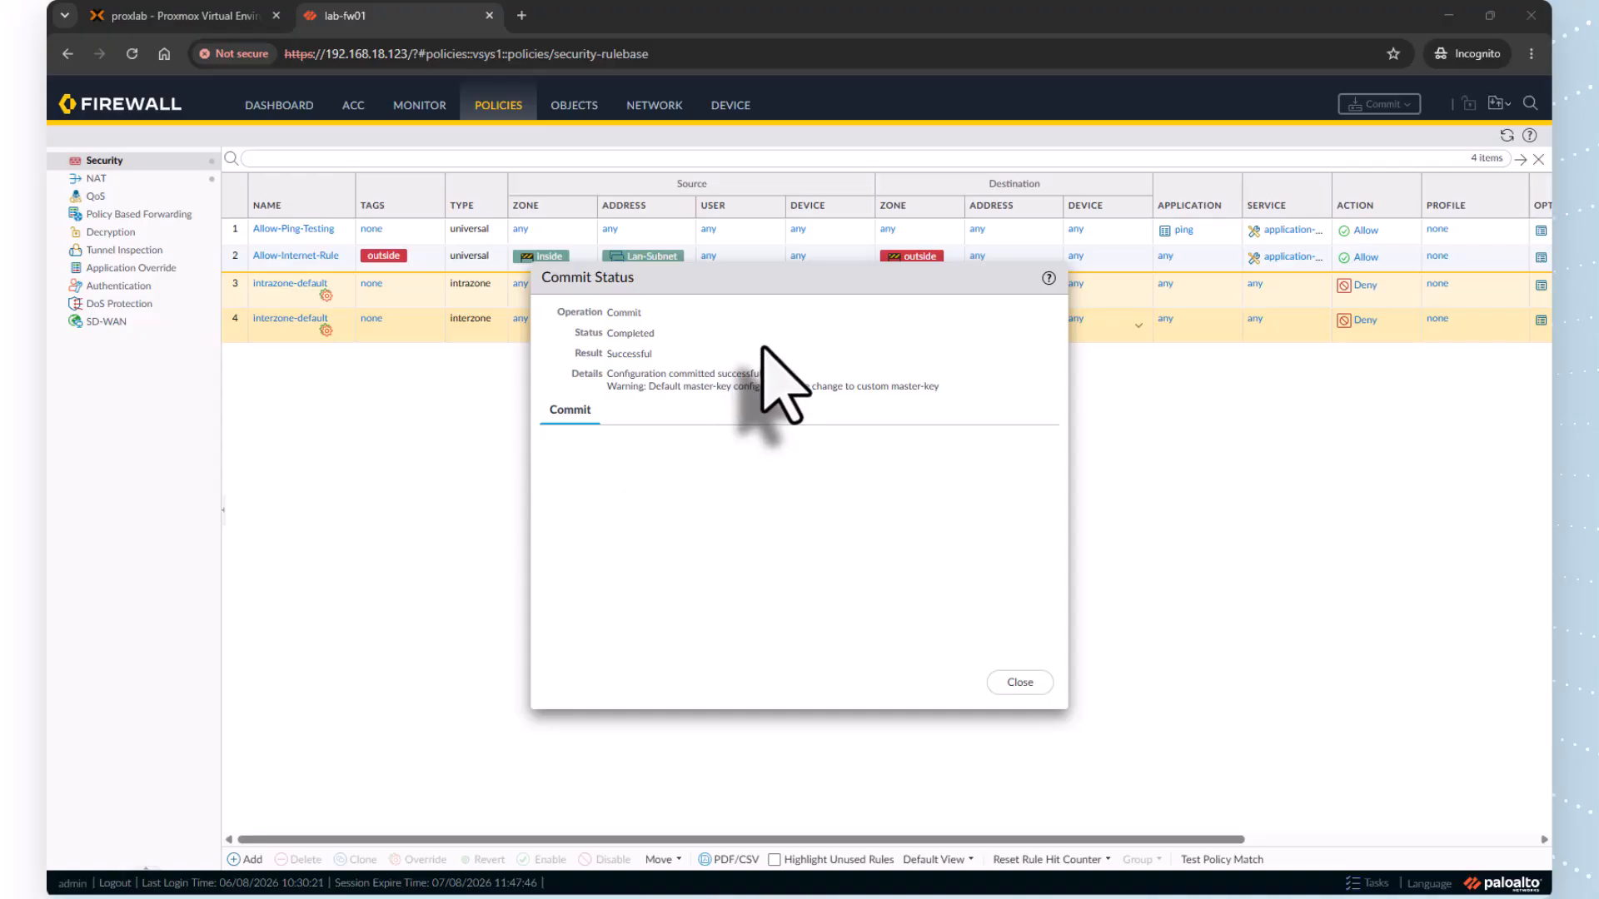
# Commit the firewall configuration and close the commit status.
pyautogui.click(1008, 683)
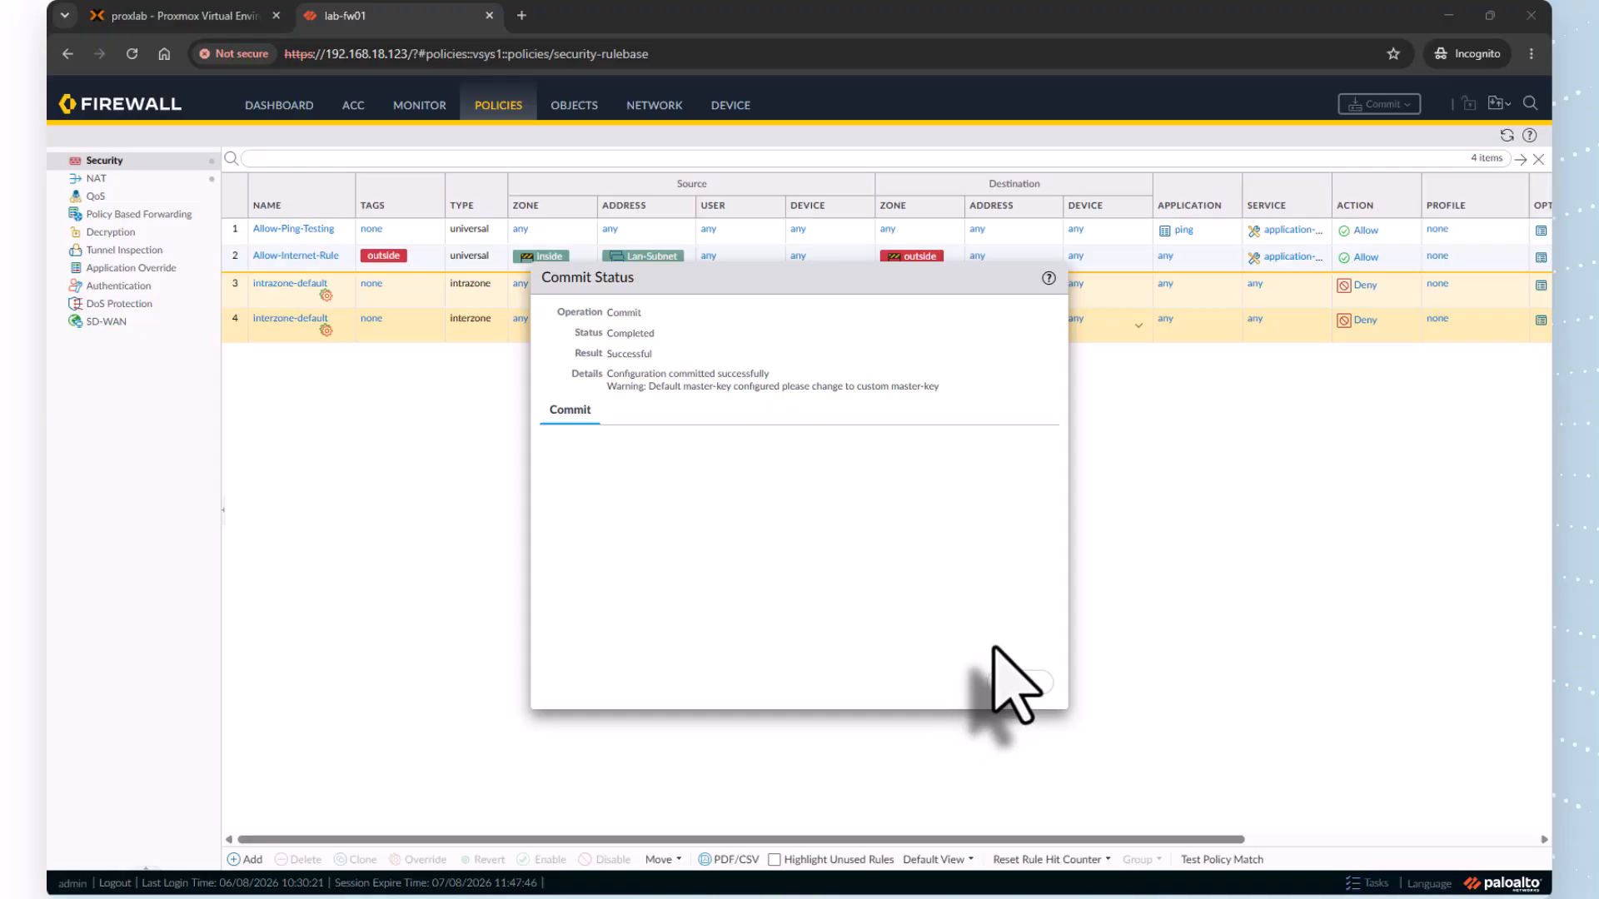
pyautogui.click(1016, 683)
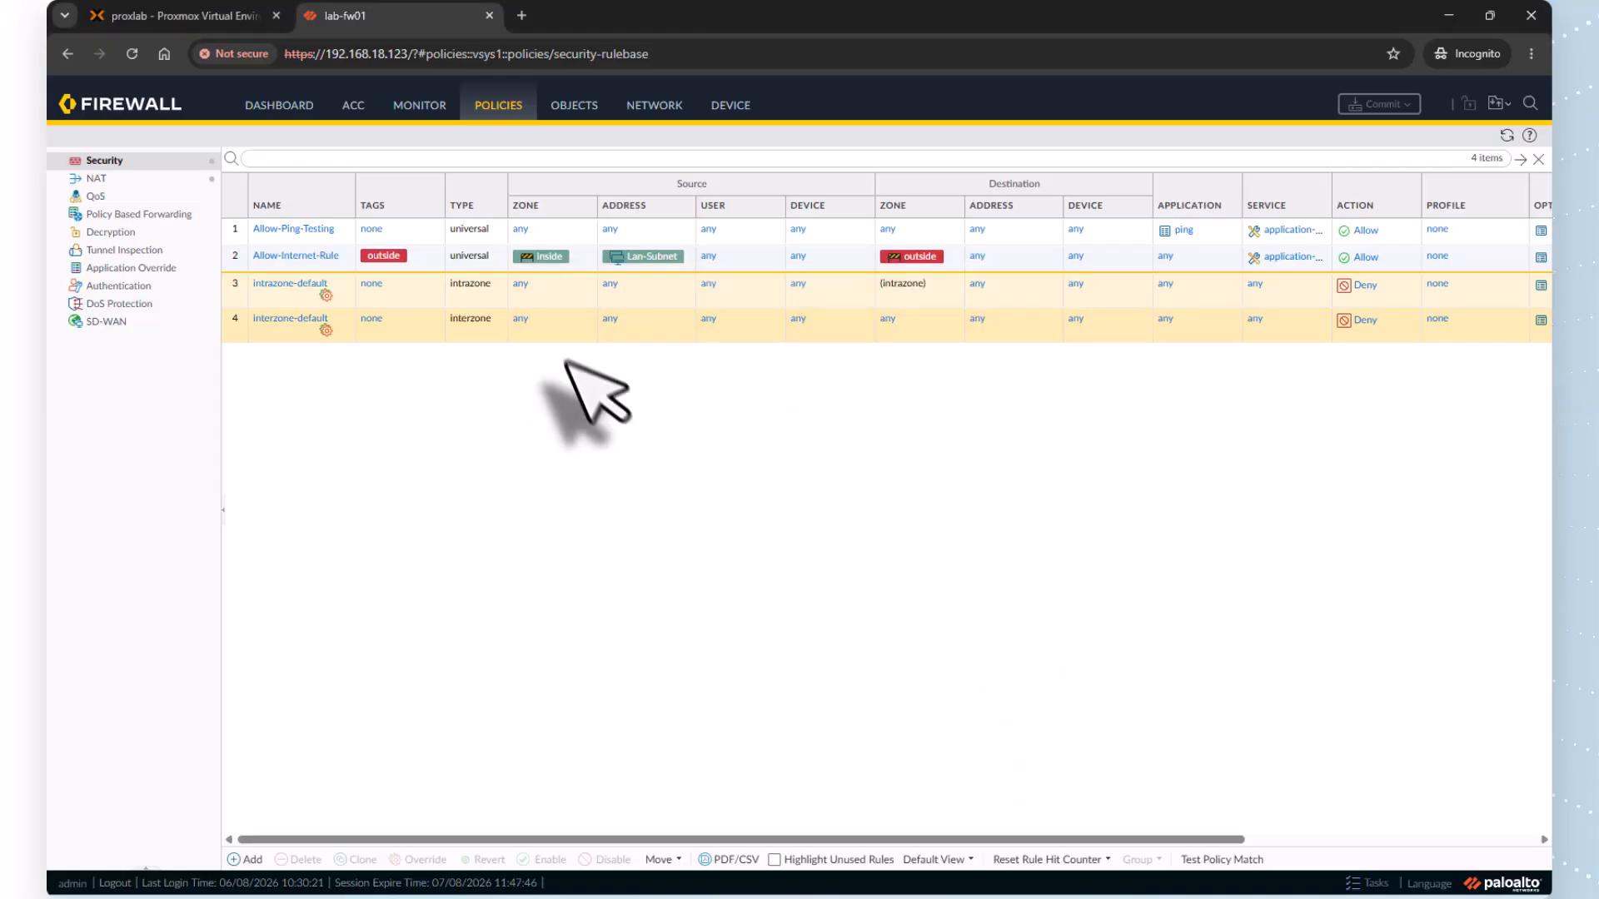
# Ping 172.23.8.1 again from the lab-linux terminal in Proxmox, and open the firewall's traffic log to check the test traffic.
pyautogui.click(190, 18)
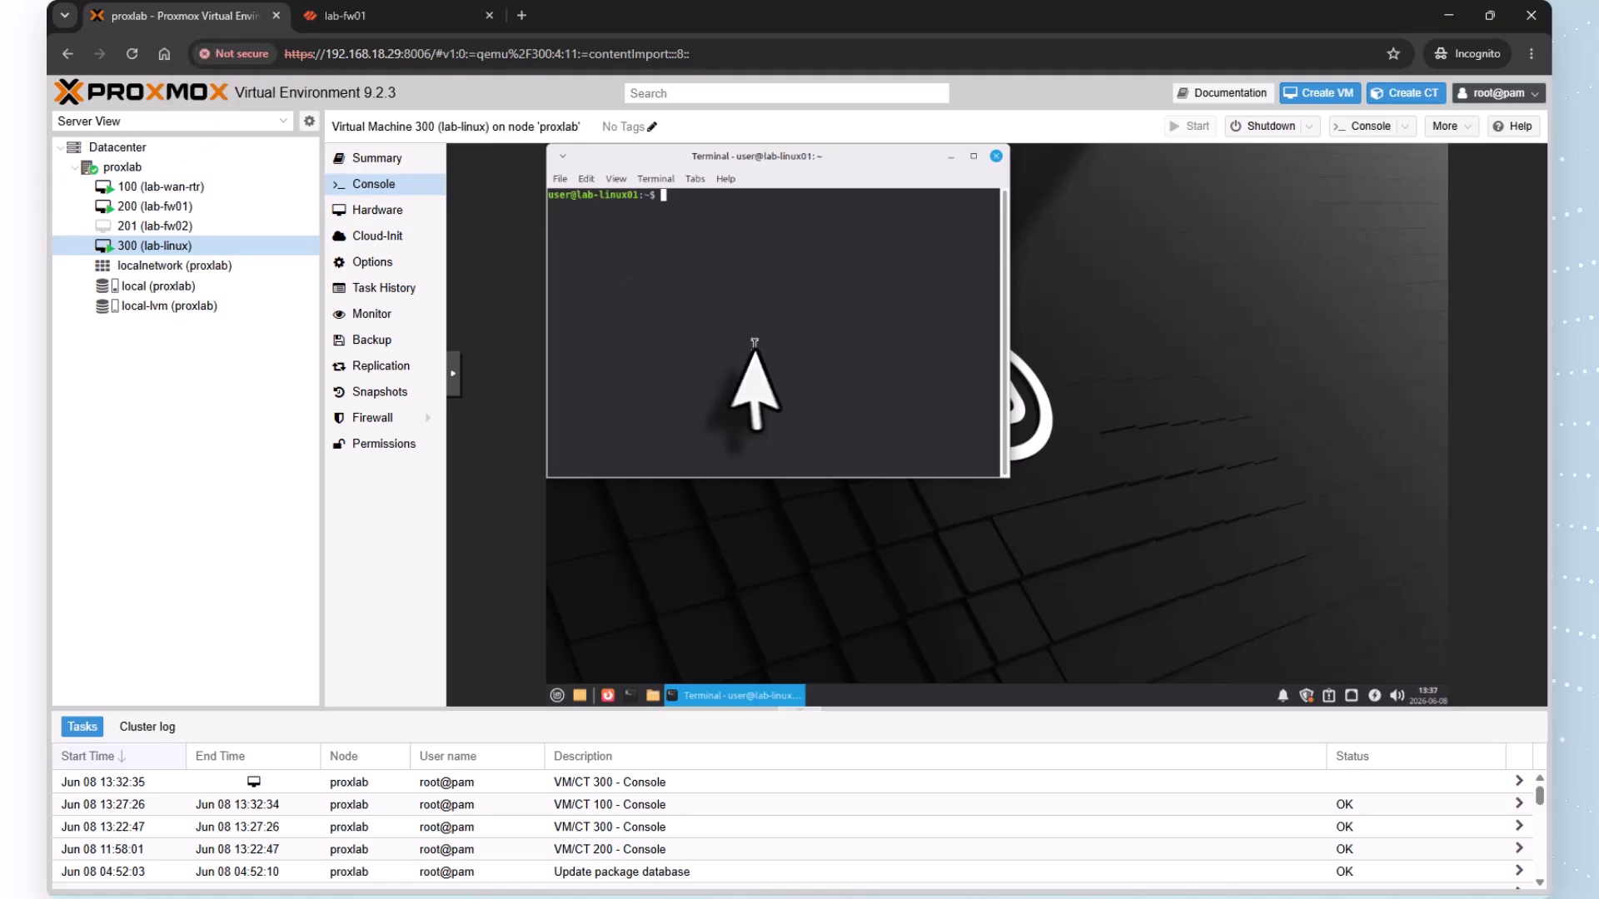
pyautogui.press('Up')
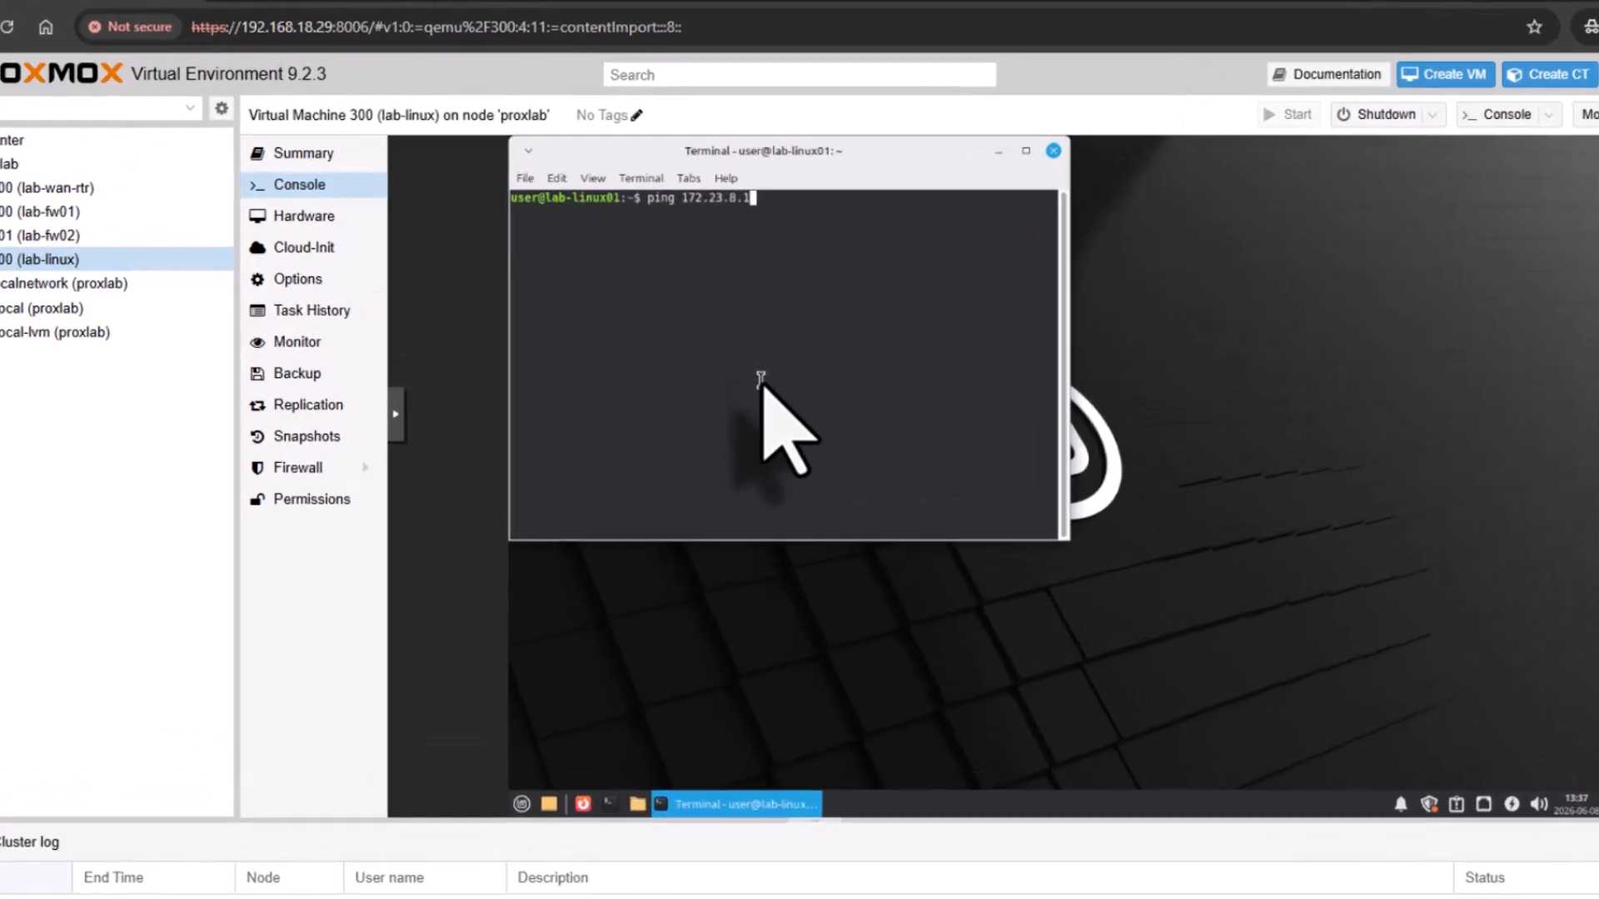
pyautogui.press('Return')
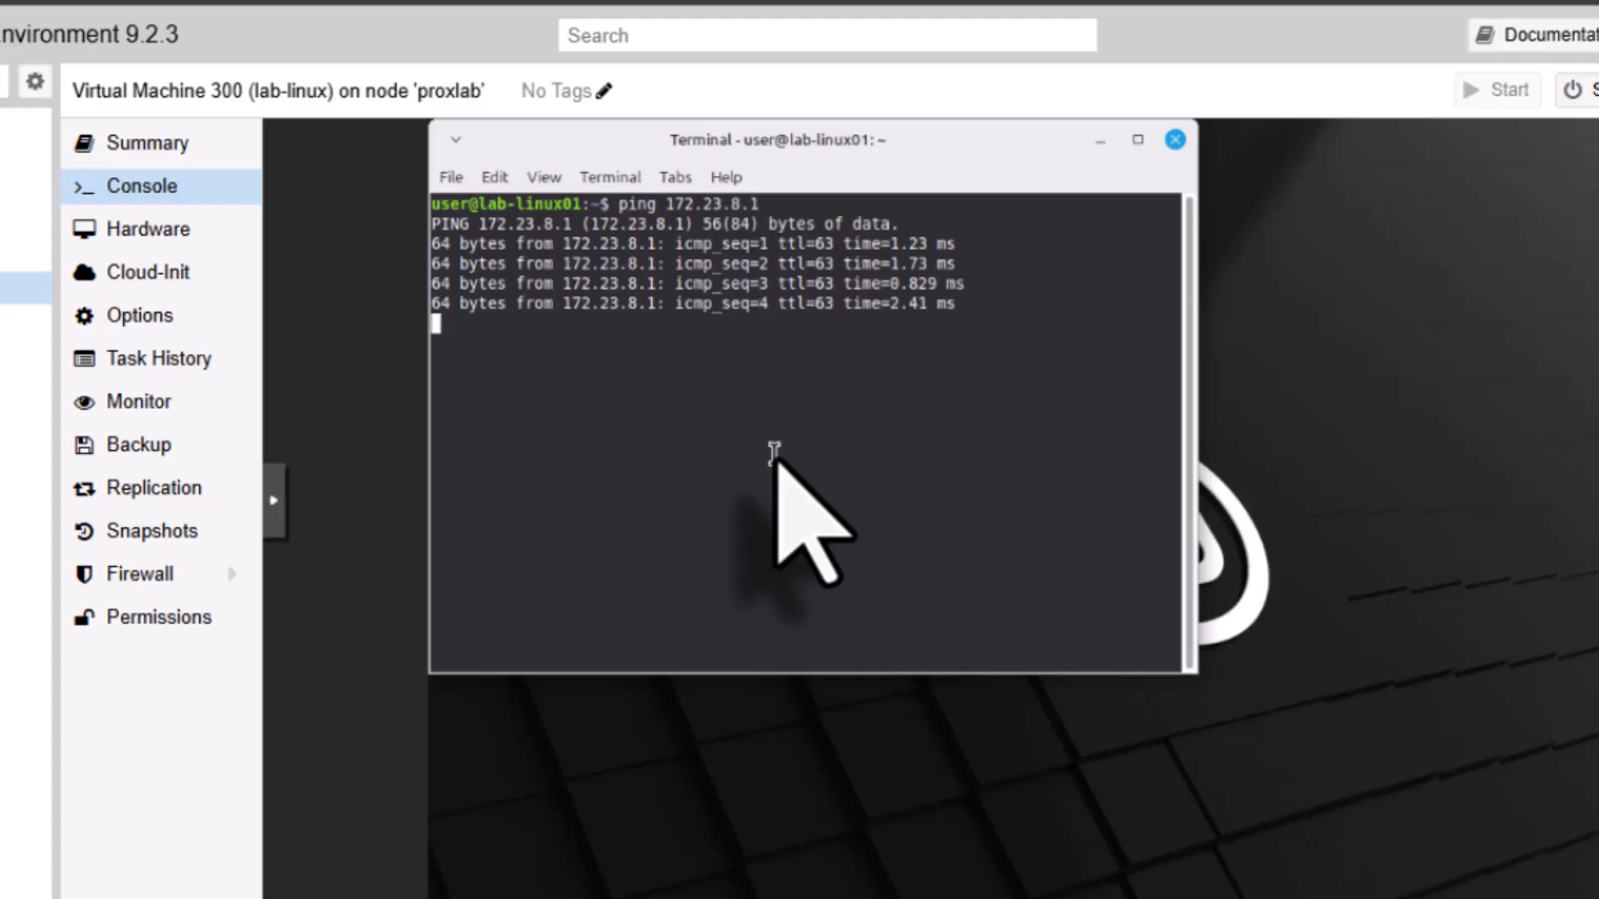
pyautogui.hotkey('ctrl', 'c')
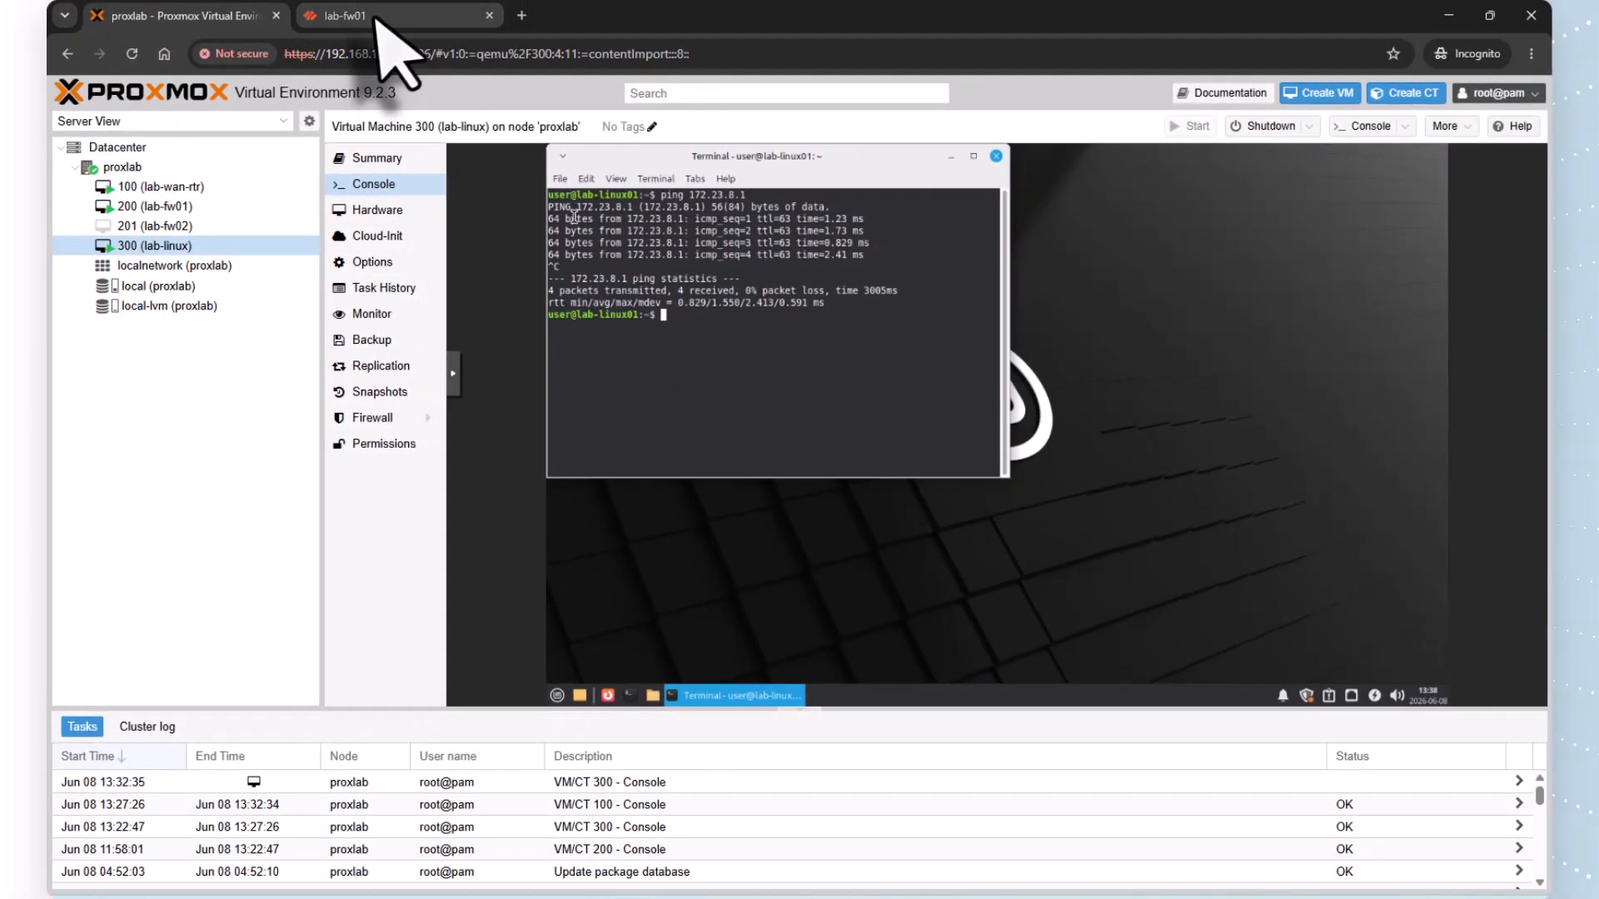
pyautogui.click(374, 18)
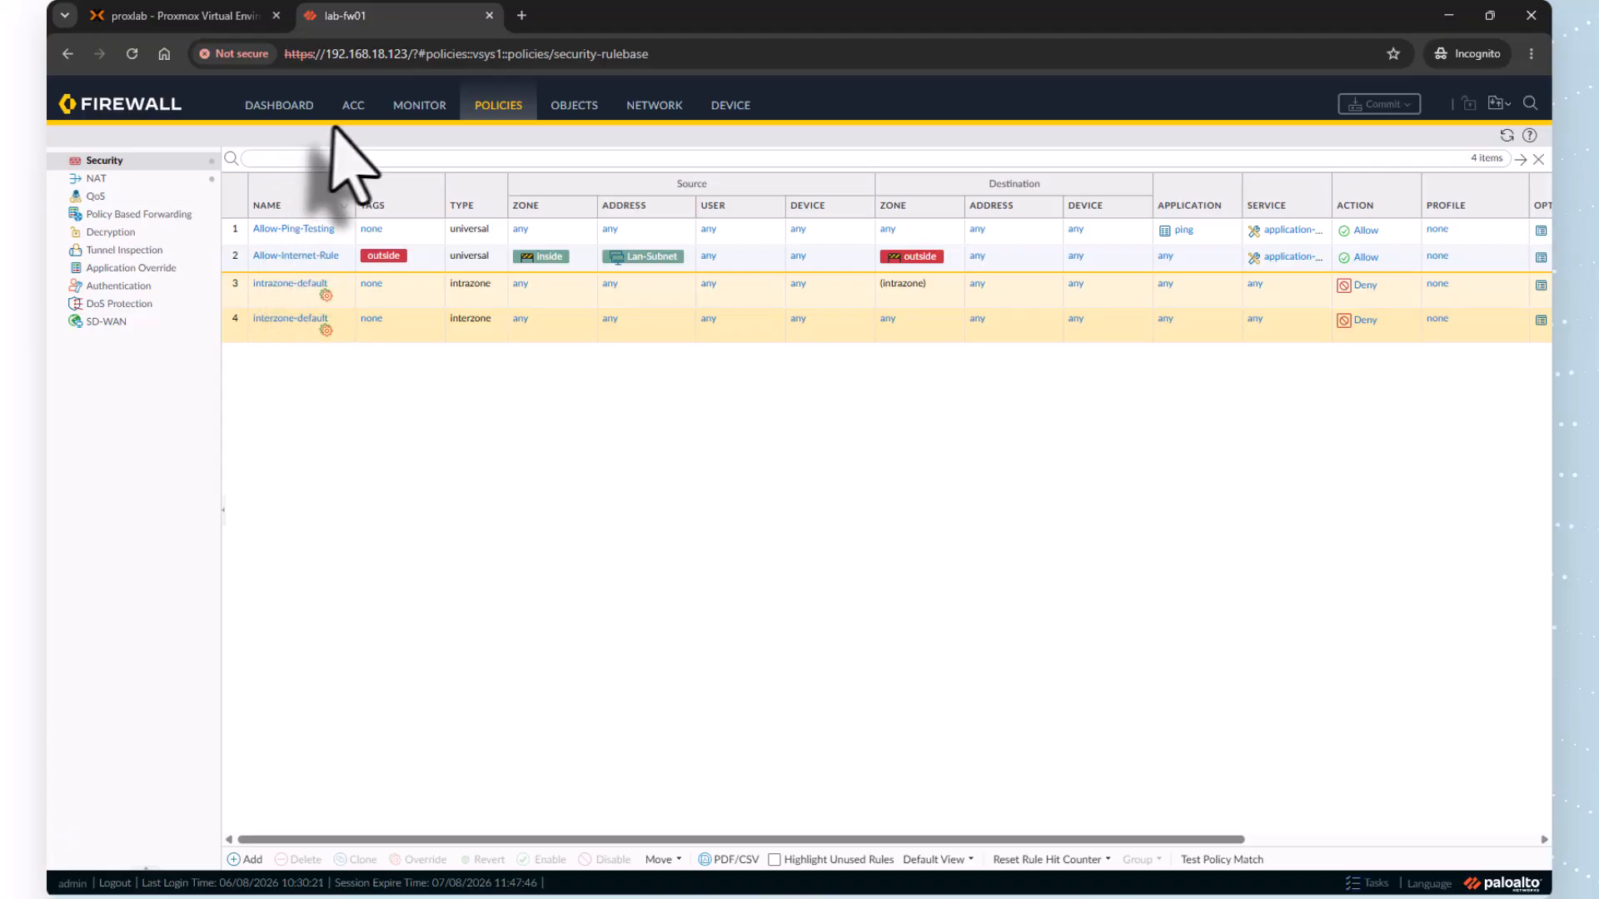
pyautogui.click(419, 106)
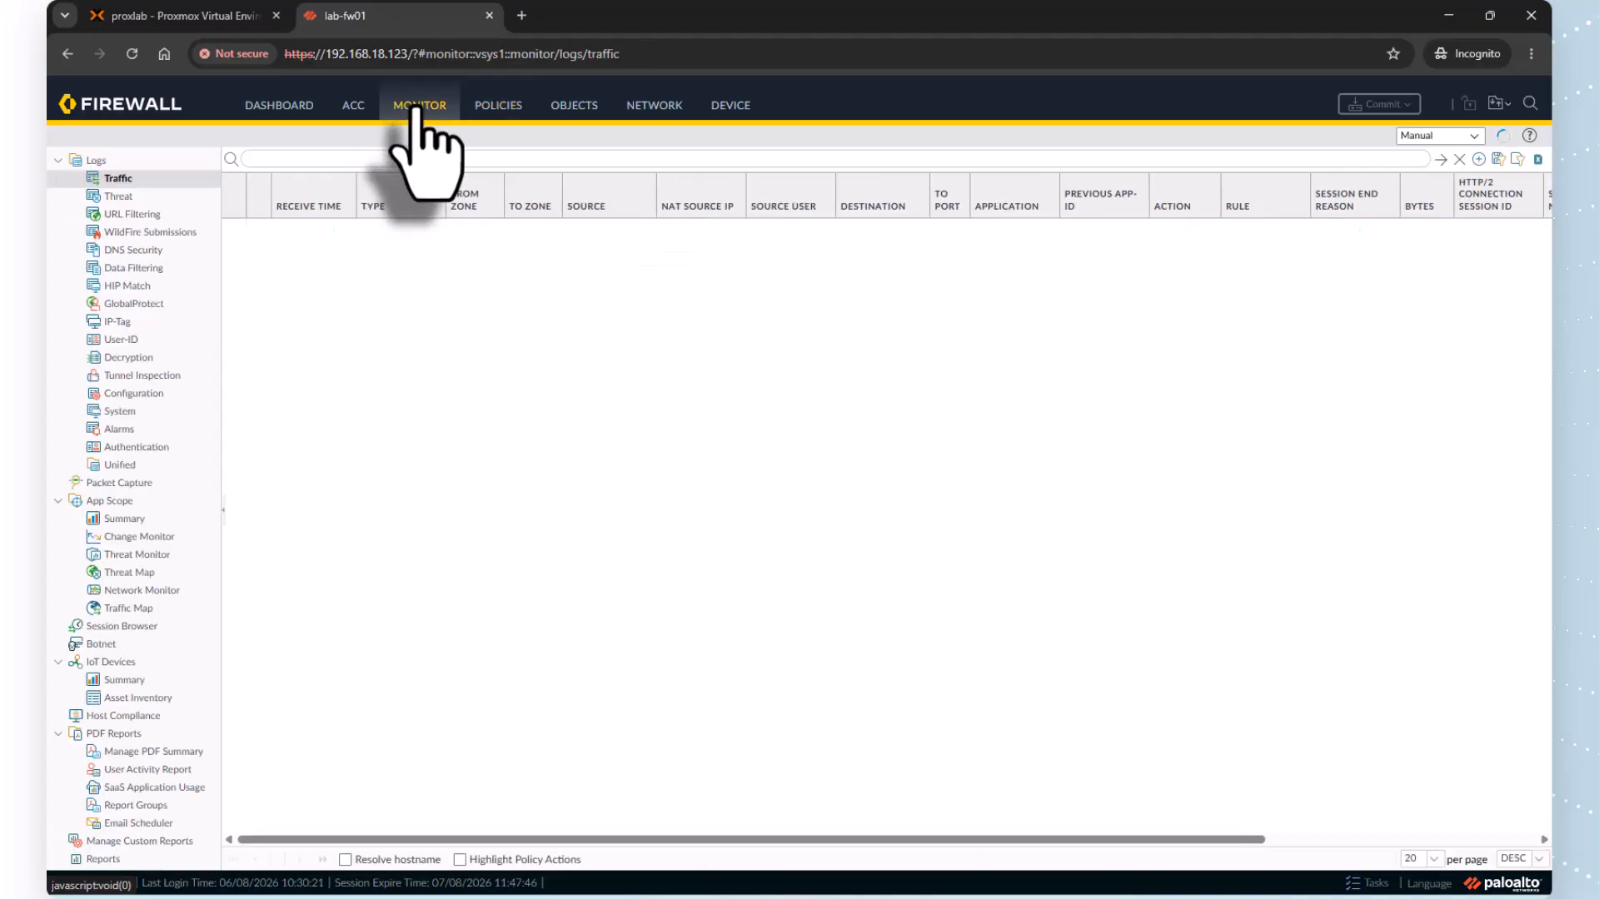